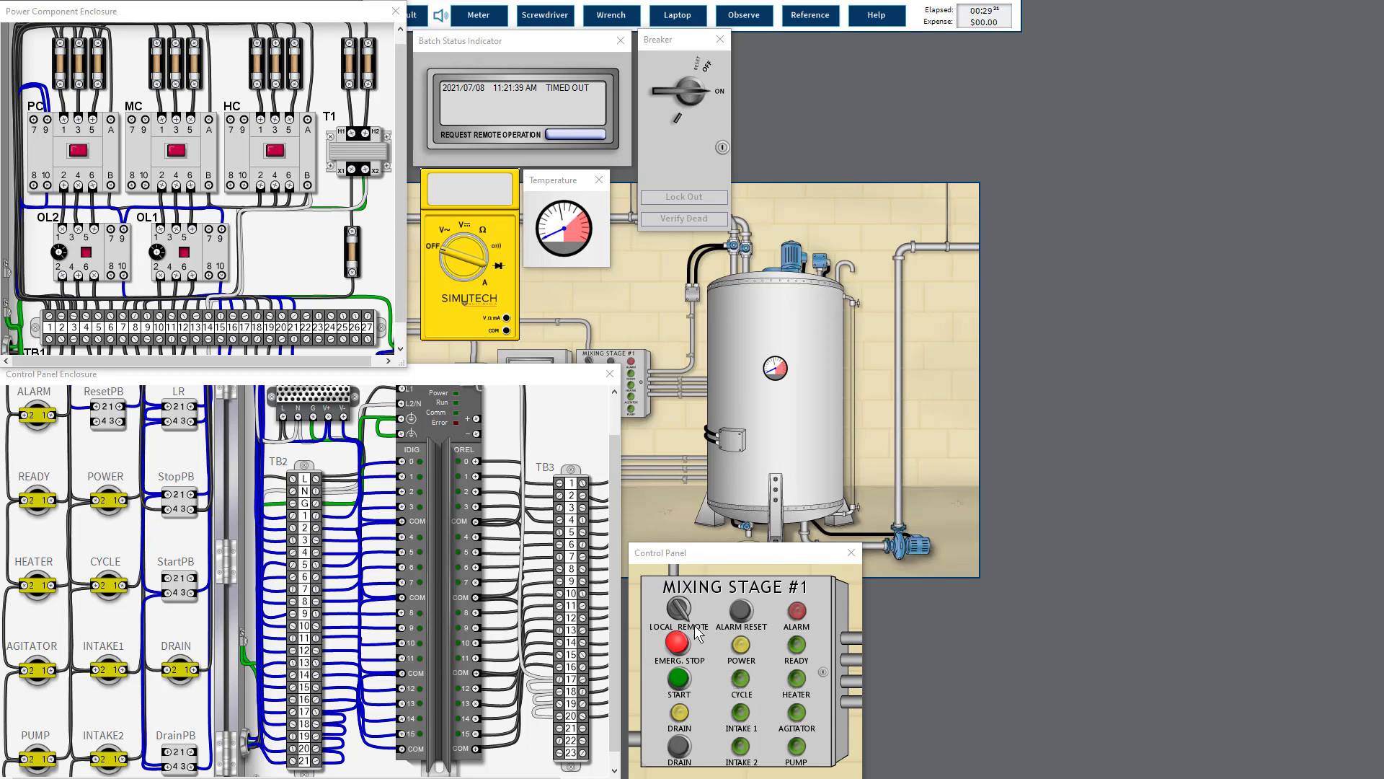
Switch to PDF-XChange Editor, examine the control power circuit around FU12 in the IC2 New diagrams, and return to the simulation
{"action": "left_click", "coordinate": [676, 650]}
{"action": "left_click", "coordinate": [676, 651]}
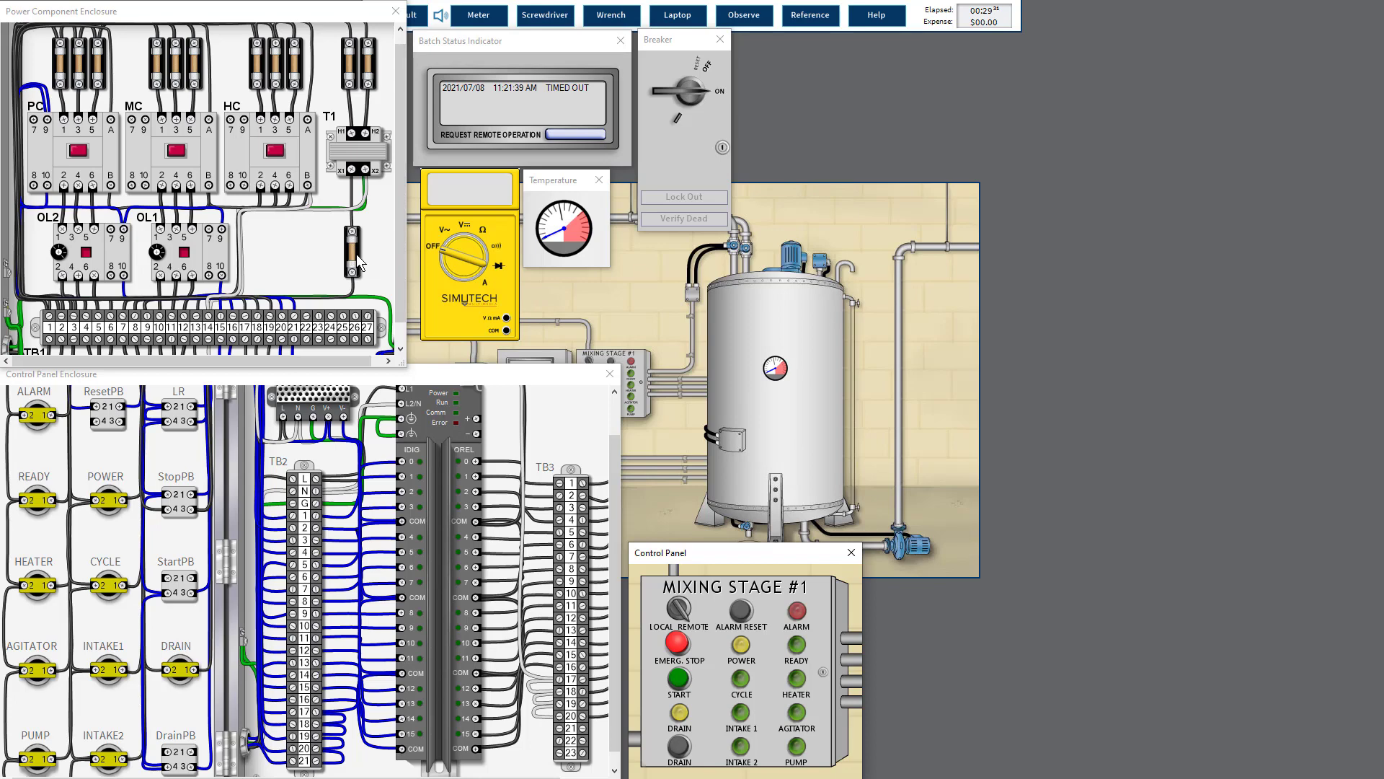
{"action": "key", "text": "alt+Tab"}
{"action": "key", "text": "alt+Tab"}
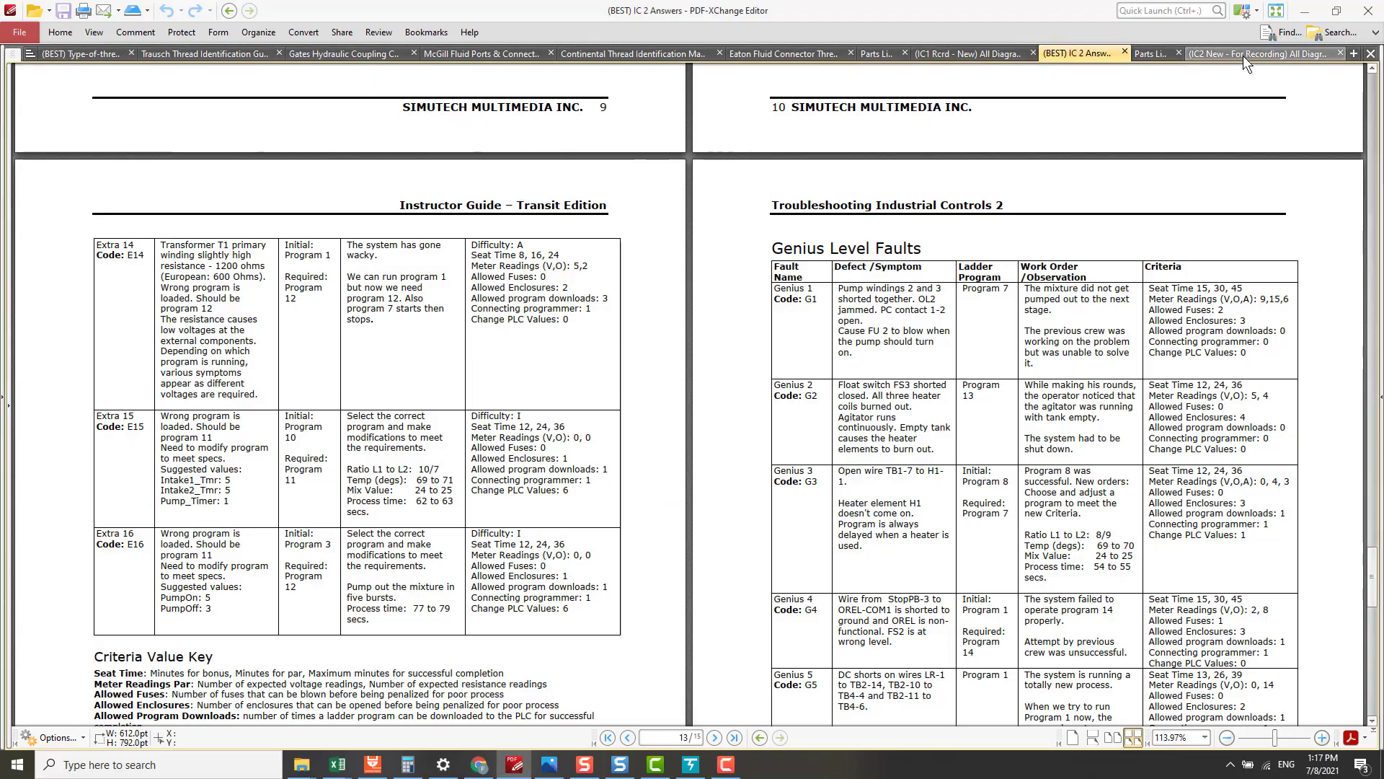
{"action": "left_click", "coordinate": [1244, 55]}
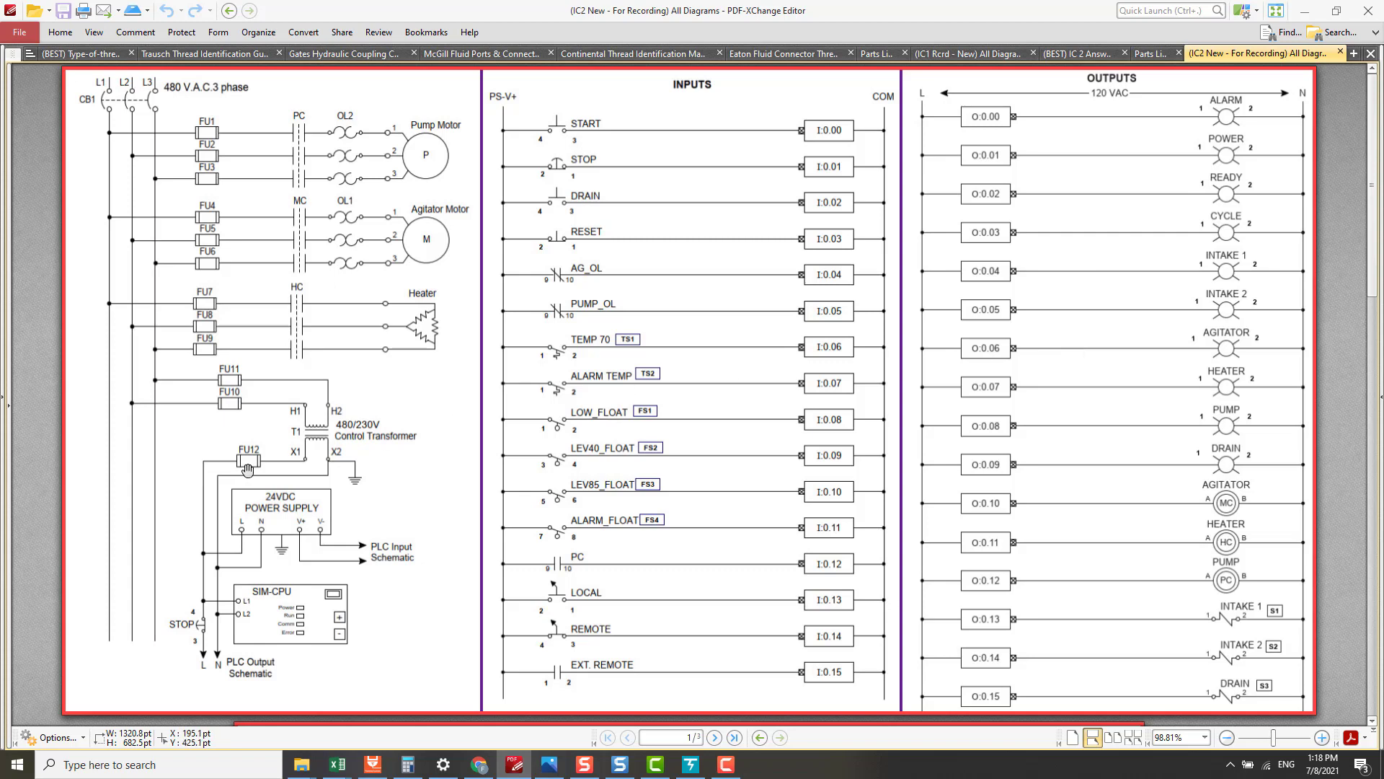
{"action": "key", "text": "alt+Tab"}
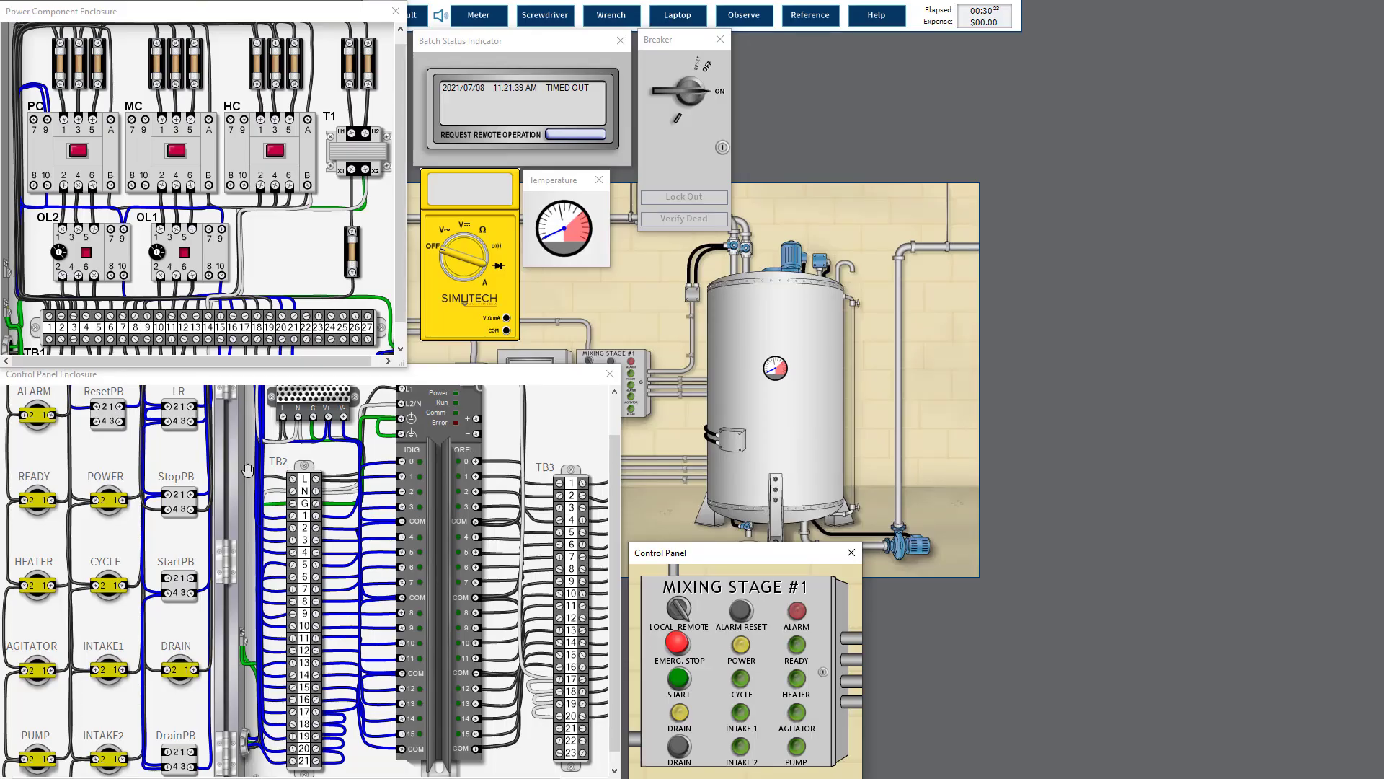
Measure the AC voltage to ground on the supply side and load side of fuse FU12
{"action": "left_click", "coordinate": [445, 232]}
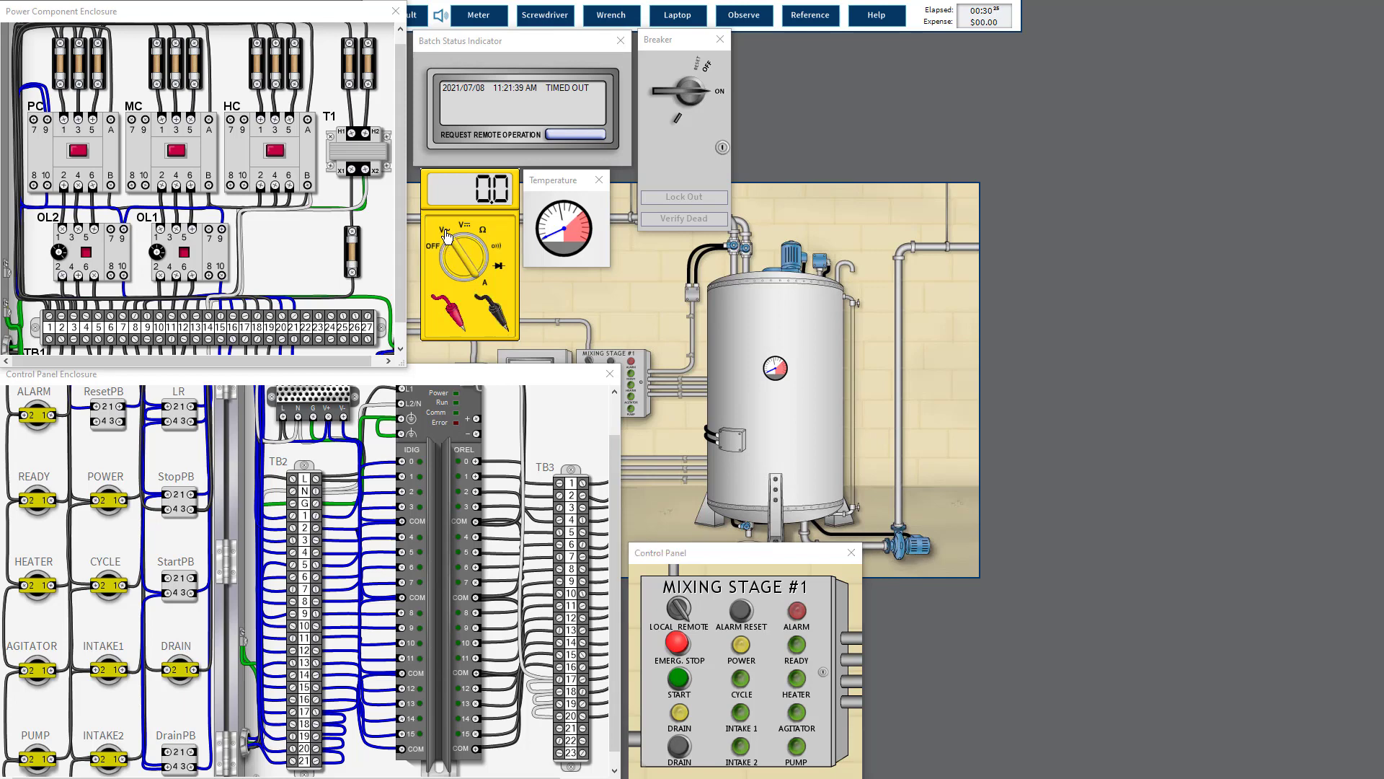
{"action": "left_click", "coordinate": [494, 311]}
{"action": "left_click", "coordinate": [454, 315]}
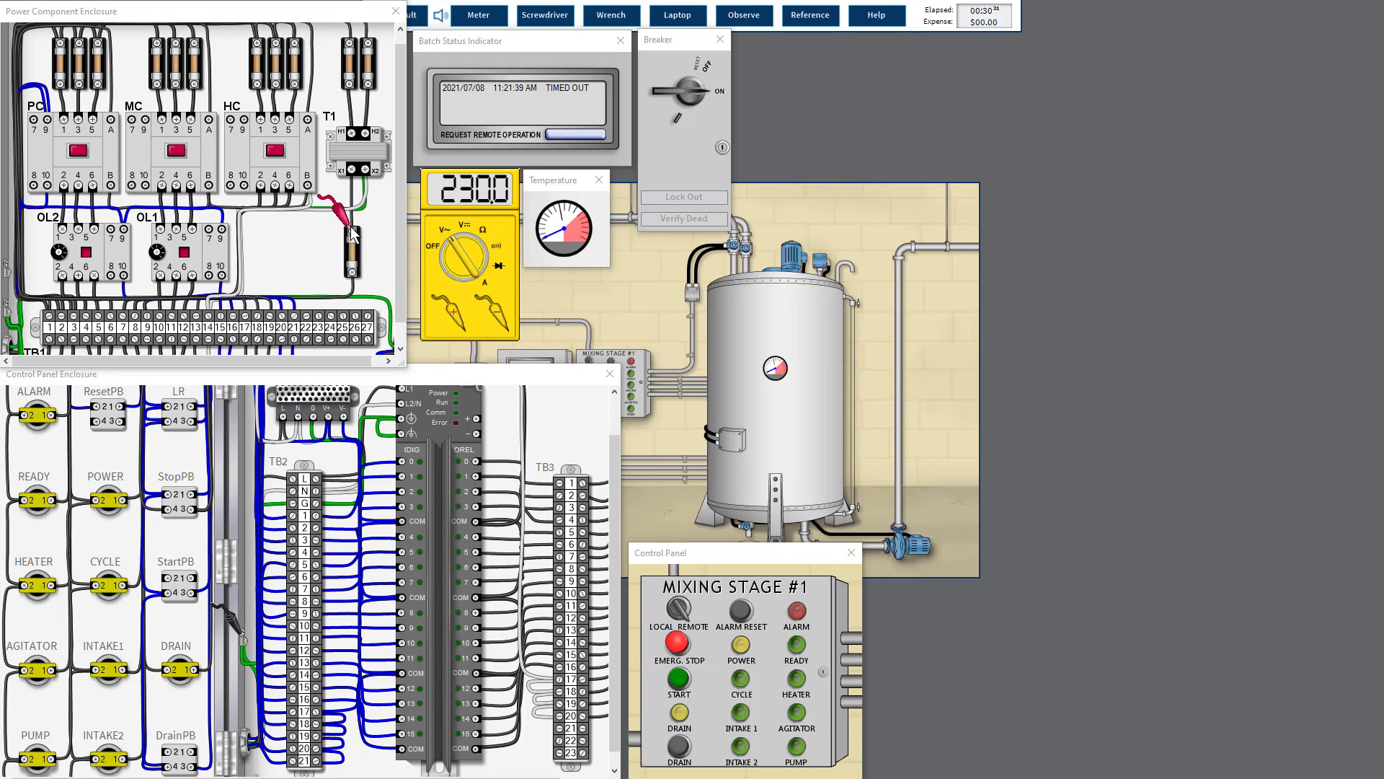
{"action": "left_click", "coordinate": [352, 273]}
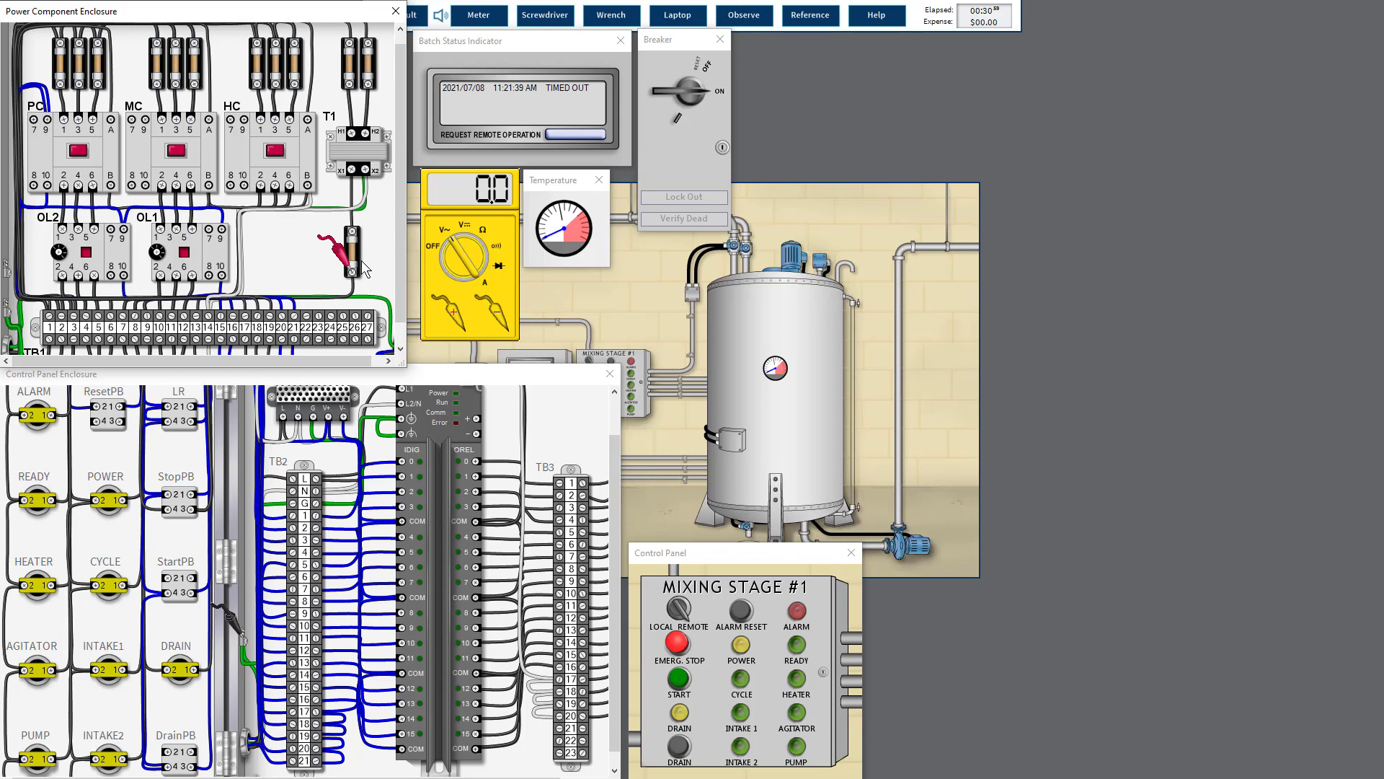
Turn the meter off, then switch off the breaker, lock it out and verify the circuit dead
{"action": "left_click", "coordinate": [435, 250]}
{"action": "left_click", "coordinate": [675, 122]}
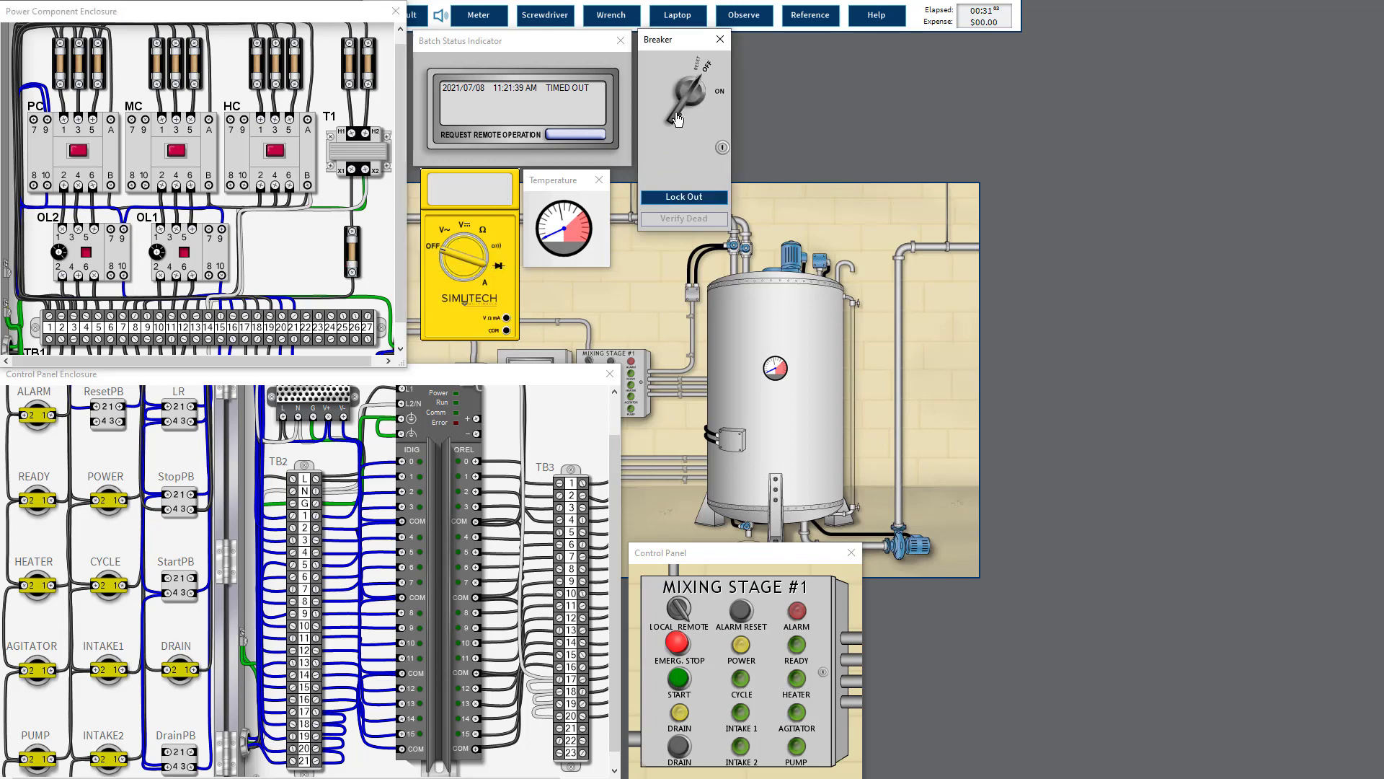
{"action": "left_click", "coordinate": [685, 202]}
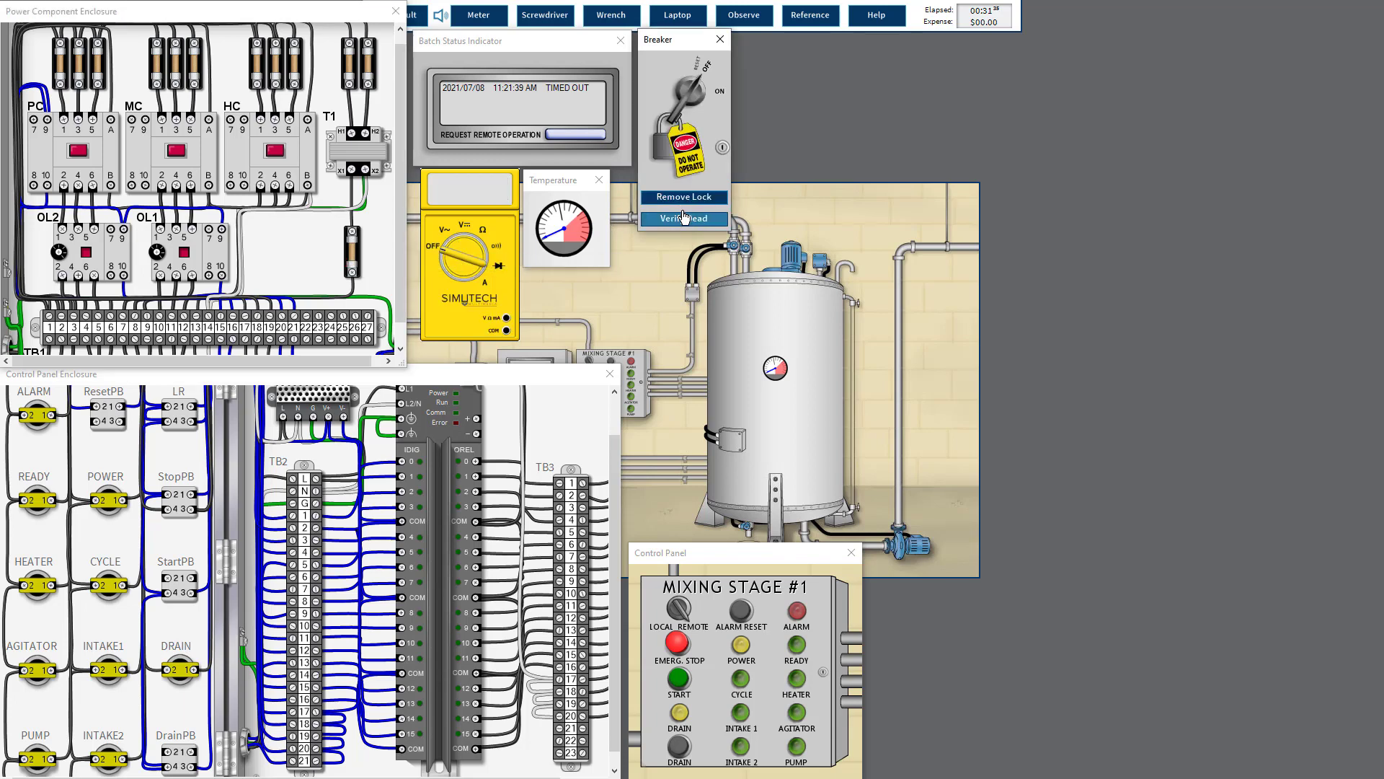
{"action": "left_click", "coordinate": [683, 219]}
{"action": "left_click", "coordinate": [668, 418]}
Remove fuse FU12 from the circuit without fitting a new one
{"action": "left_click", "coordinate": [545, 15]}
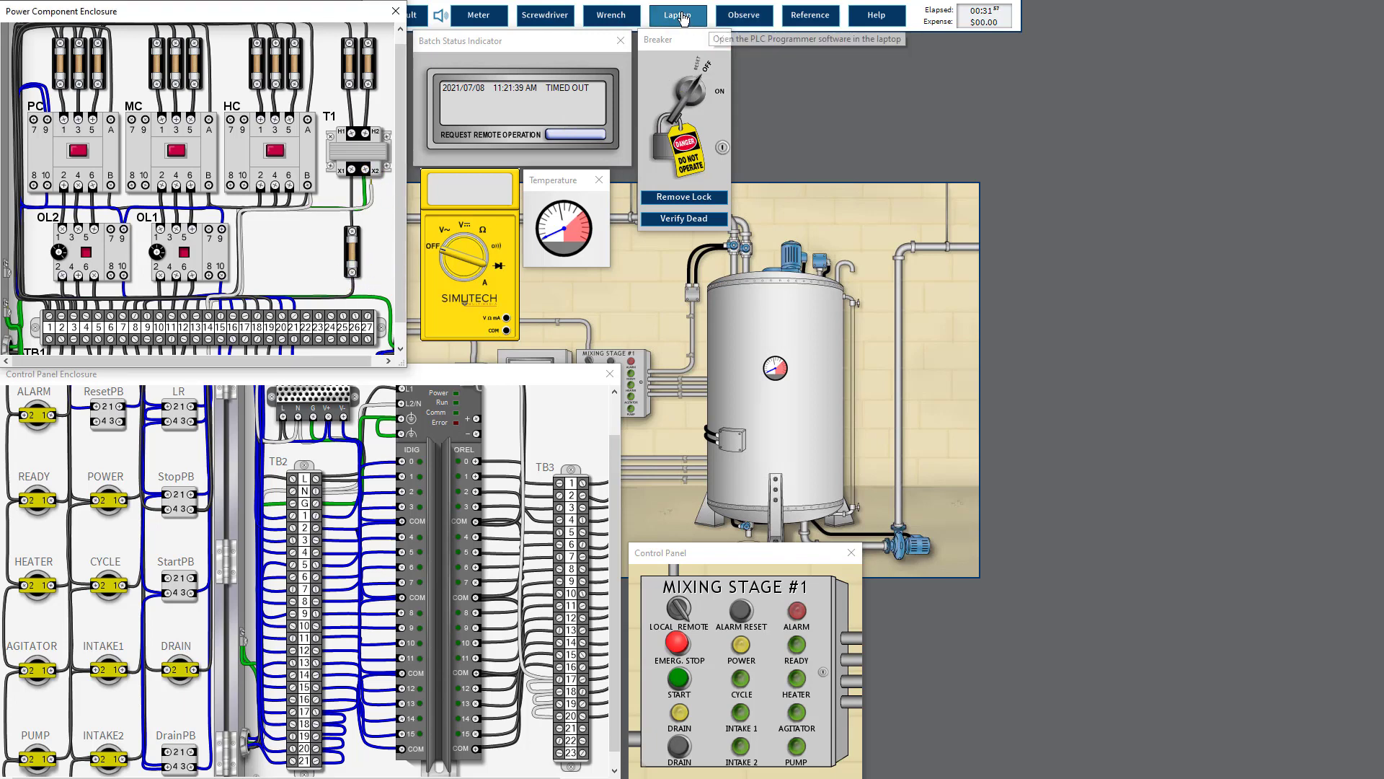
{"action": "left_click", "coordinate": [617, 18]}
{"action": "left_click", "coordinate": [352, 254]}
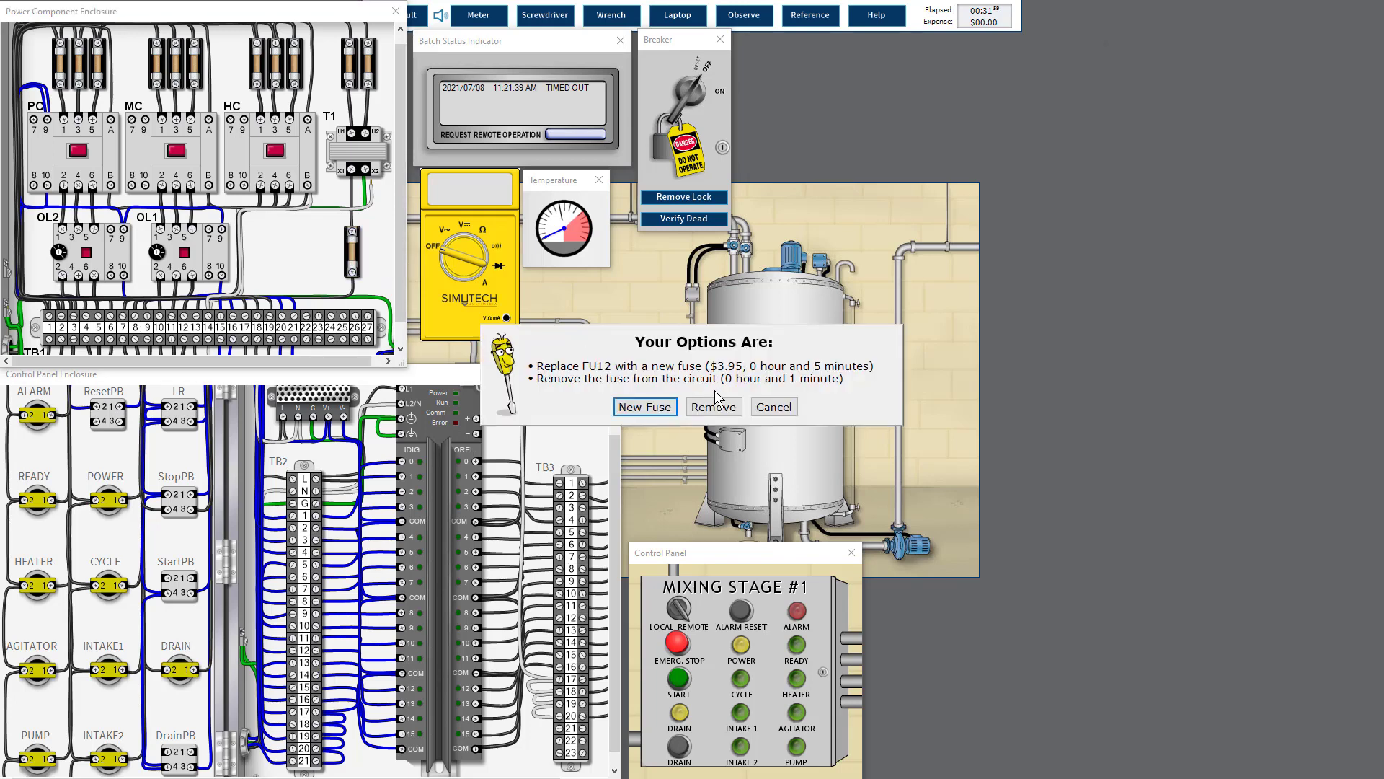
{"action": "left_click", "coordinate": [714, 406]}
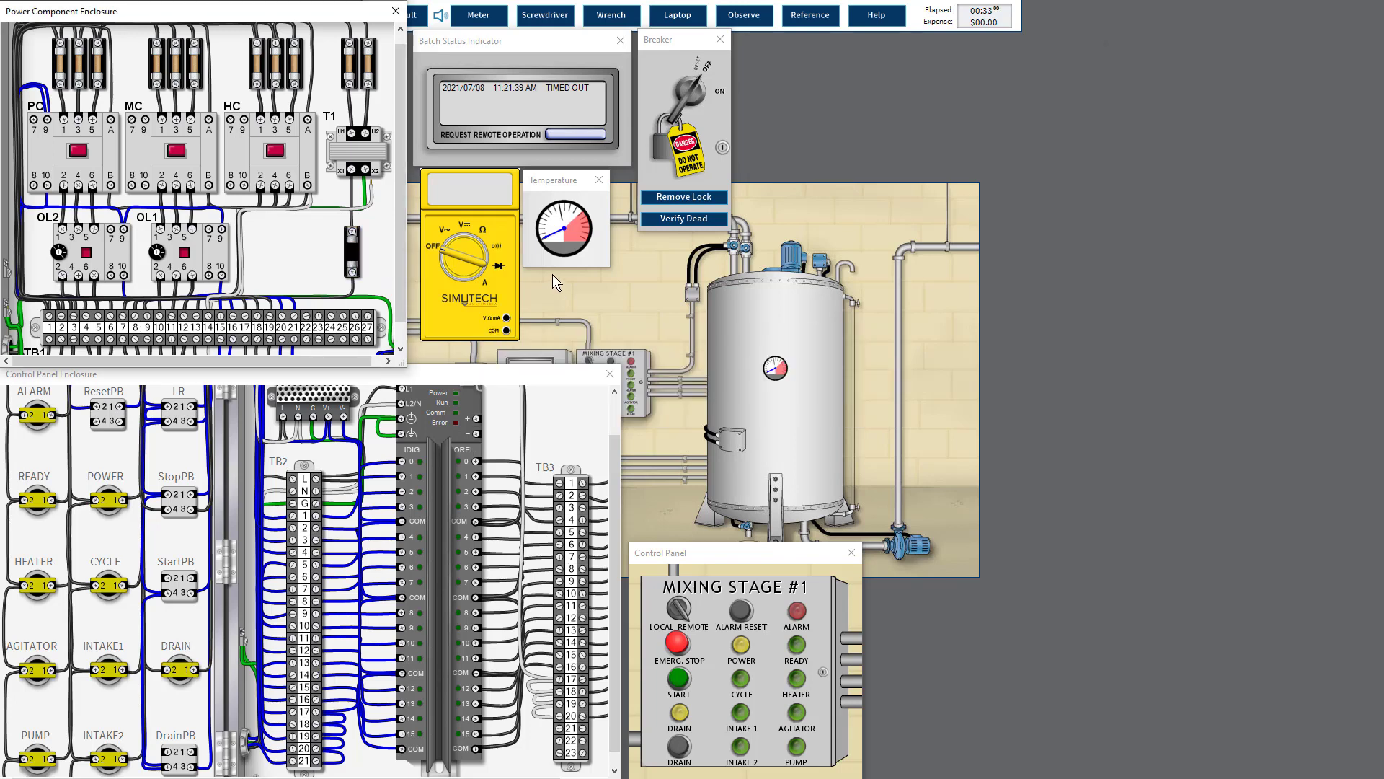
Measure the resistance to ground at the load side of the empty FU12 fuse holder
{"action": "left_click", "coordinate": [480, 238]}
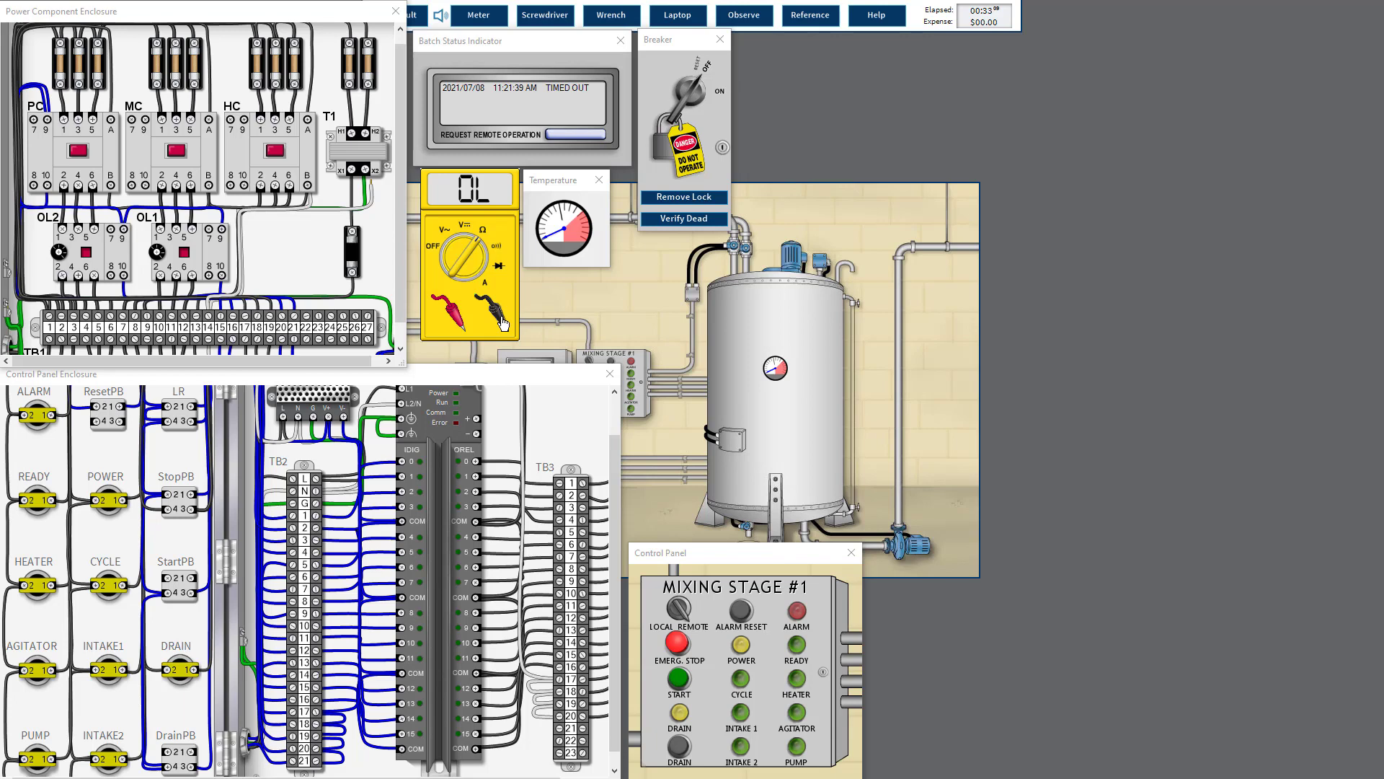
{"action": "left_click_drag", "start_coordinate": [502, 322], "coordinate": [243, 640]}
{"action": "left_click_drag", "start_coordinate": [457, 326], "coordinate": [352, 269]}
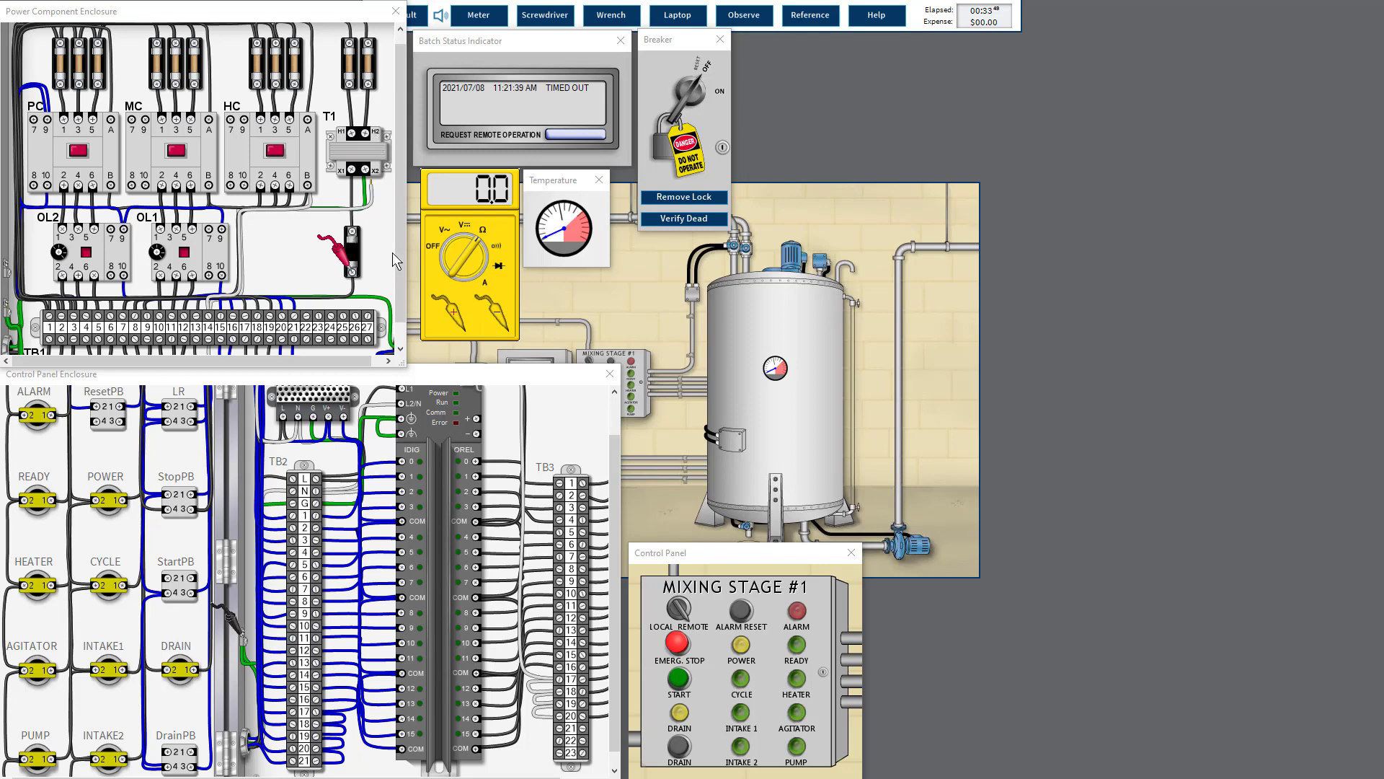
Operate the emergency stop with the ohmmeter on FU12's load side and compare with the STOP contact on the power schematic
{"action": "key", "text": "alt+Tab"}
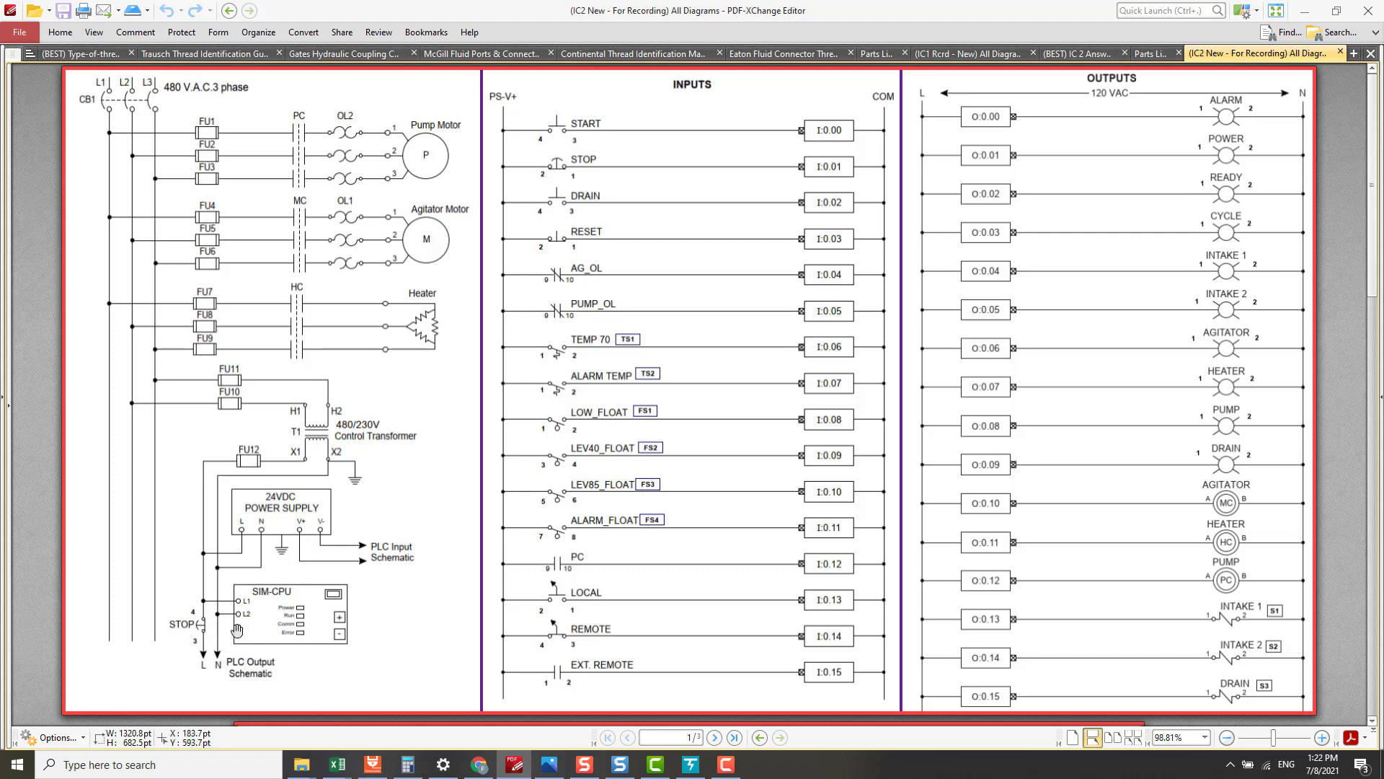
{"action": "key", "text": "alt+Tab"}
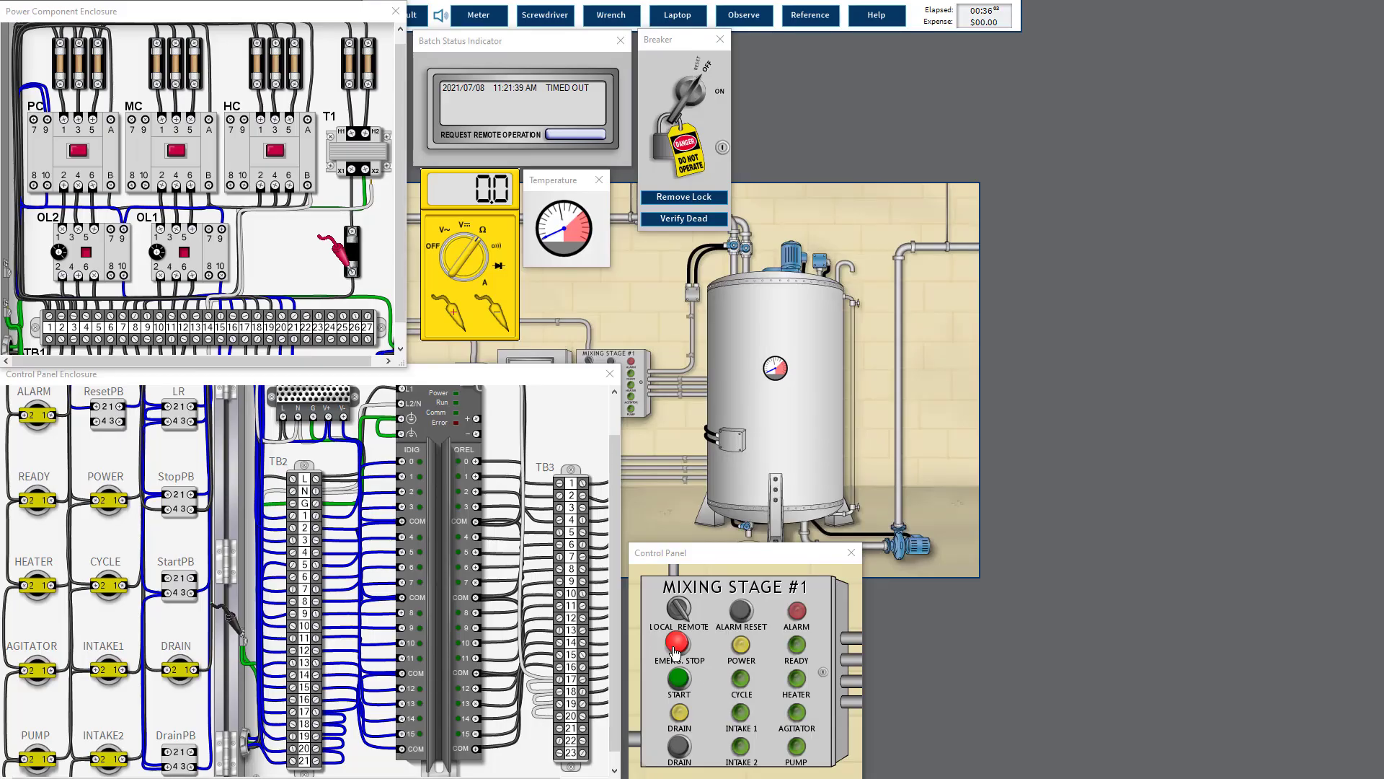
{"action": "left_click", "coordinate": [677, 649]}
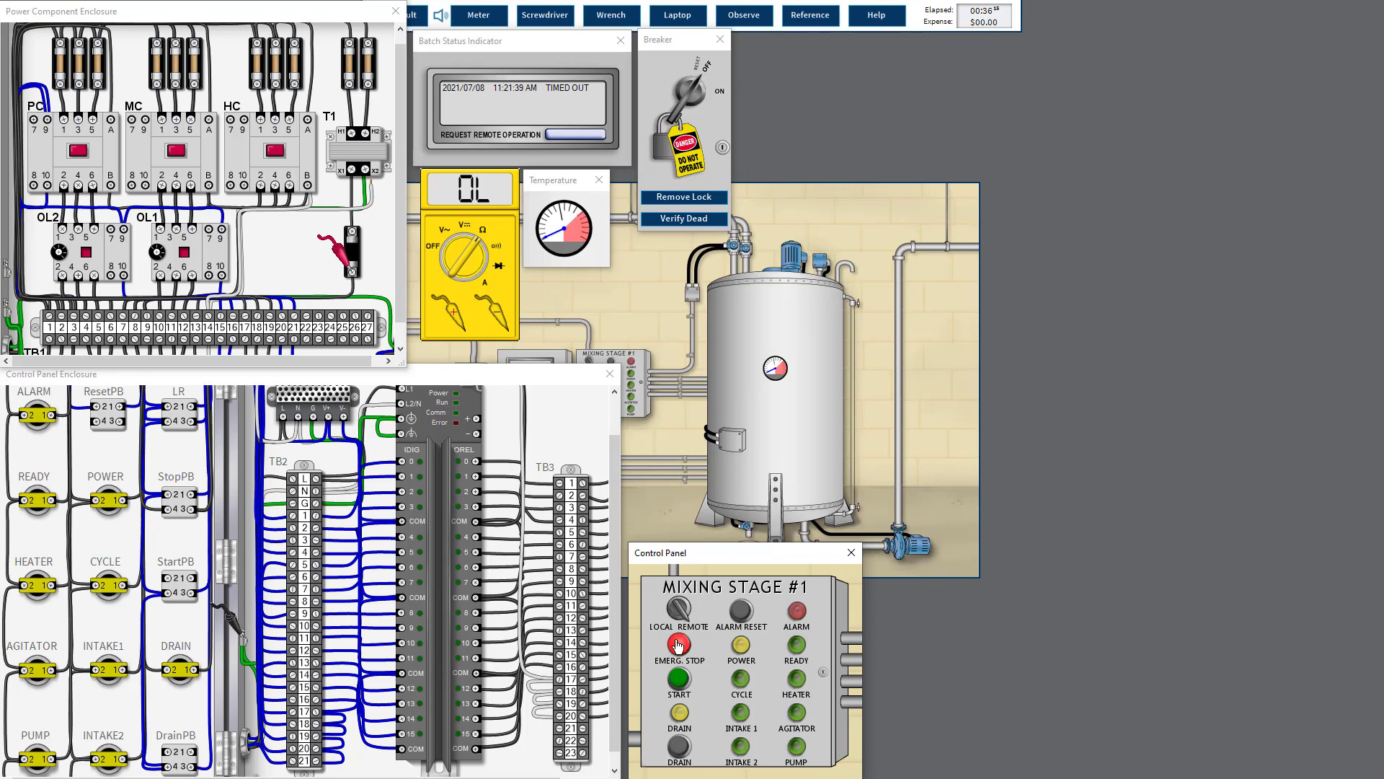
{"action": "key", "text": "alt+Tab"}
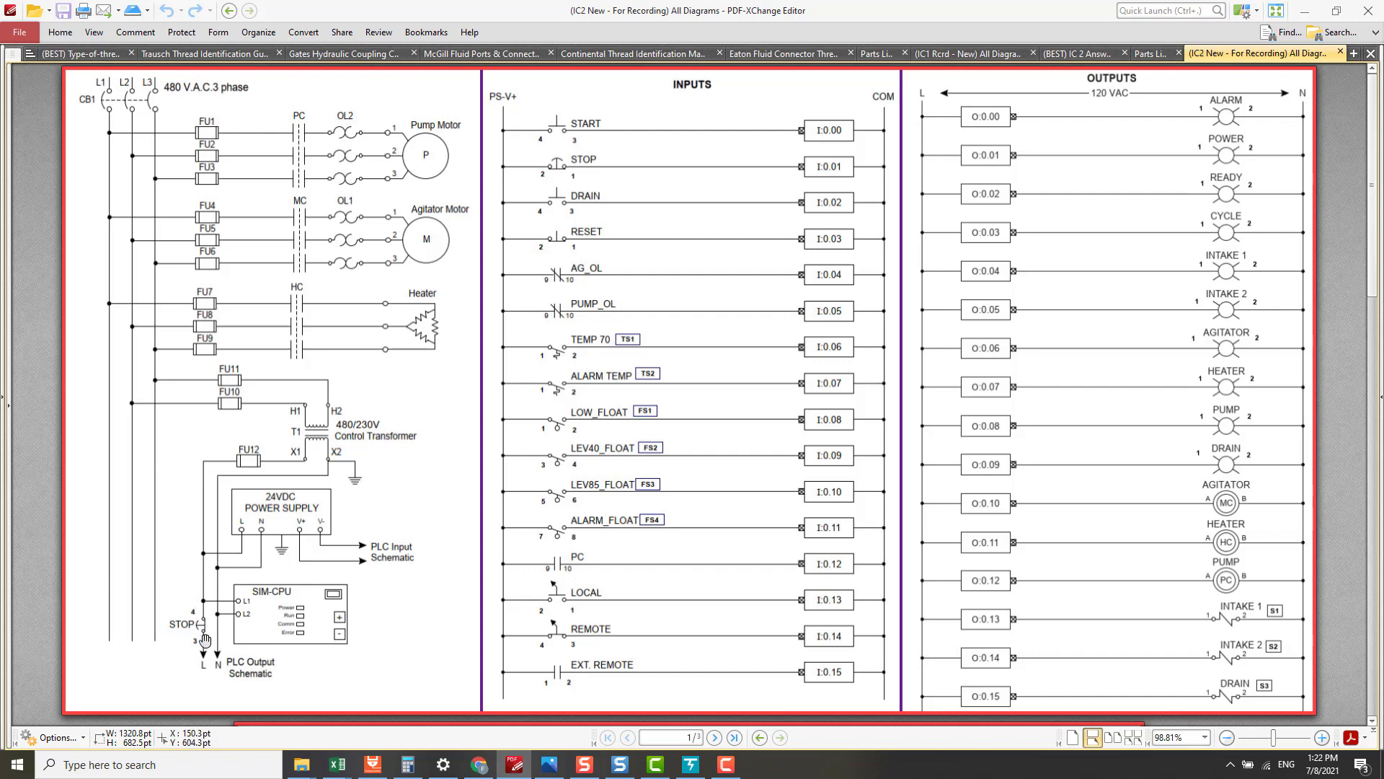
{"action": "key", "text": "alt+Tab"}
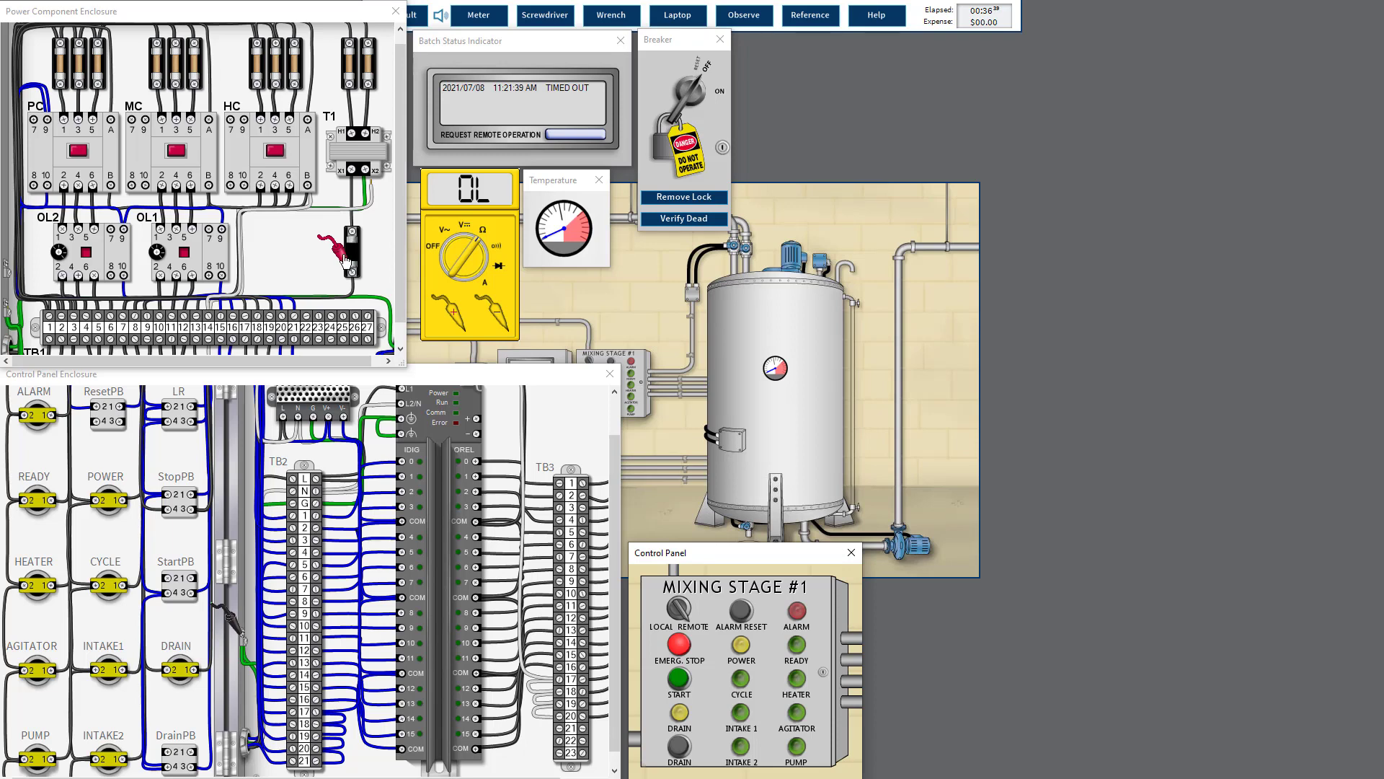
Try a resistance check to ground at the LR switch, suppress the meter tip, and return the red probe to FU12
{"action": "left_click_drag", "start_coordinate": [346, 261], "coordinate": [189, 422]}
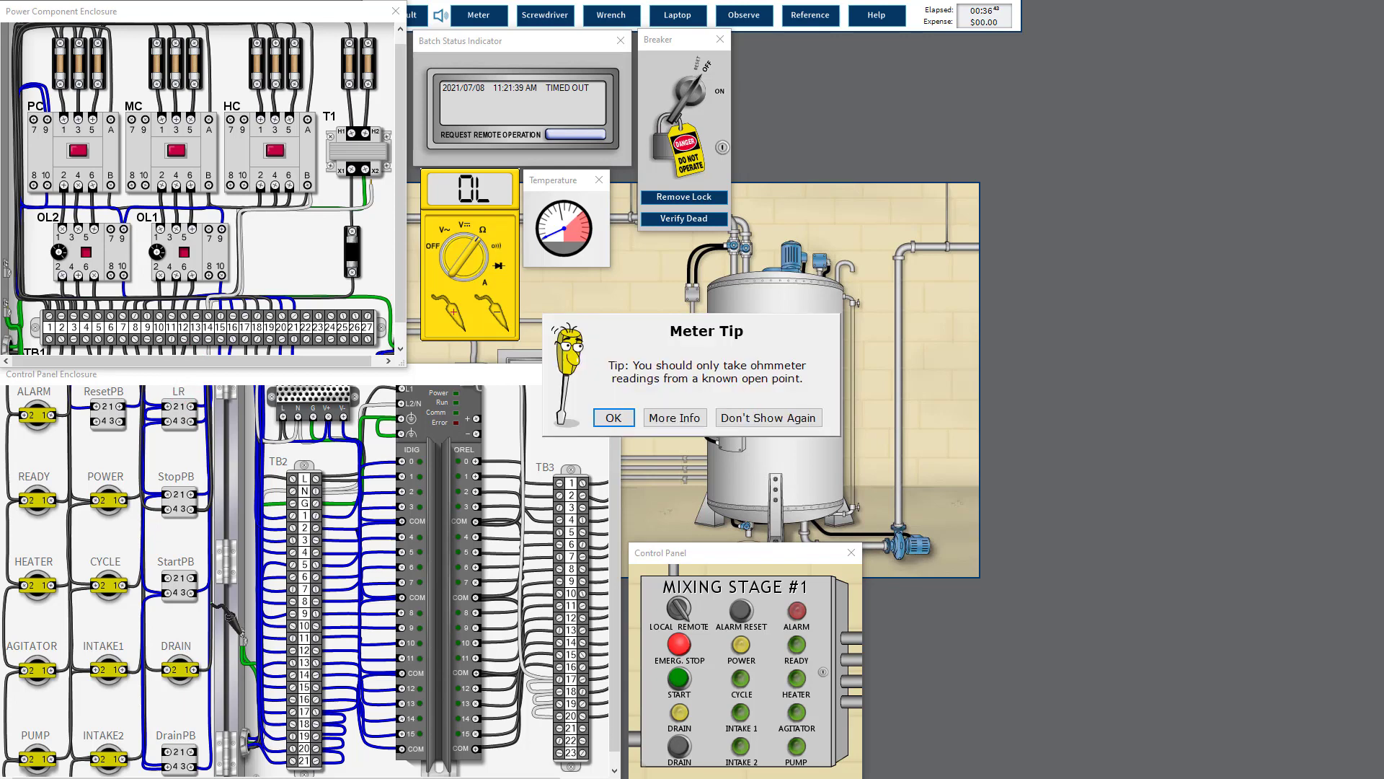
{"action": "left_click", "coordinate": [769, 417]}
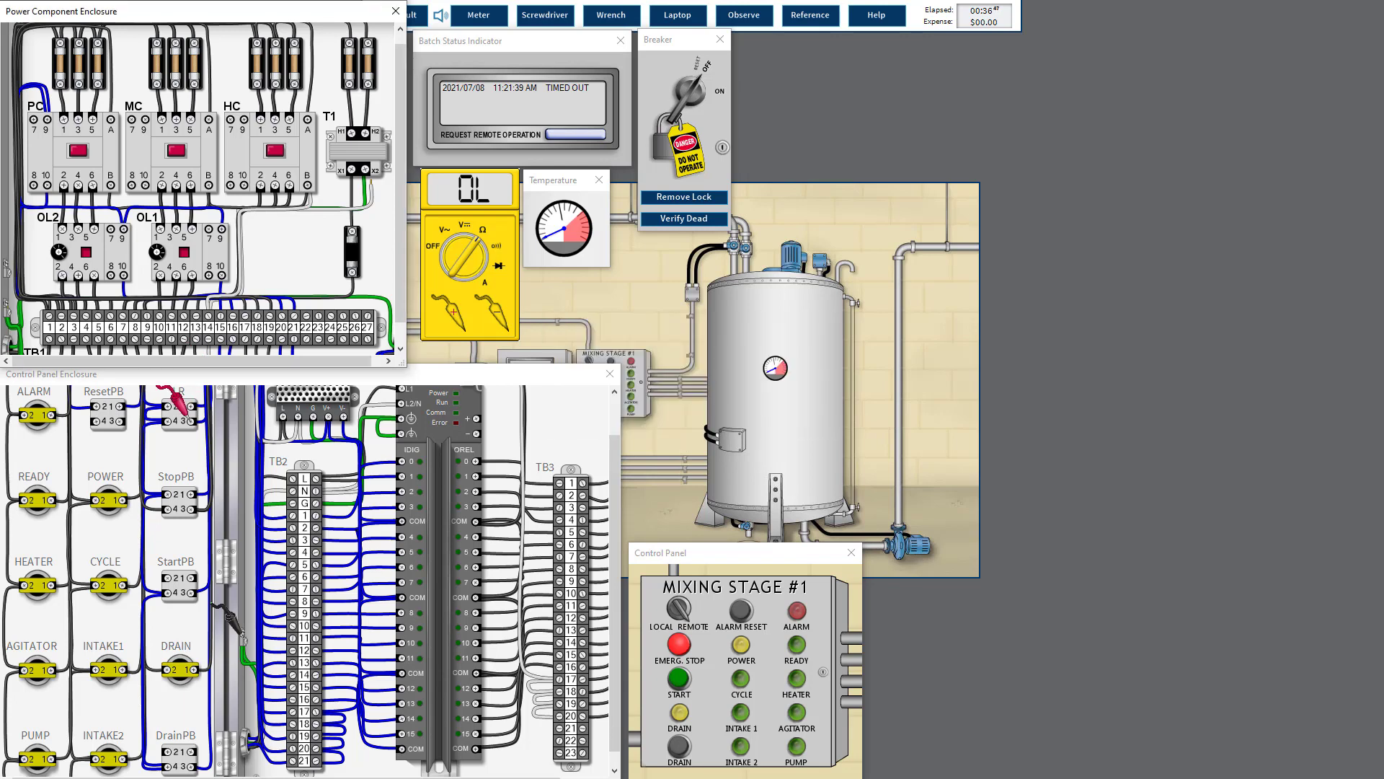
{"action": "key", "text": "alt+Tab"}
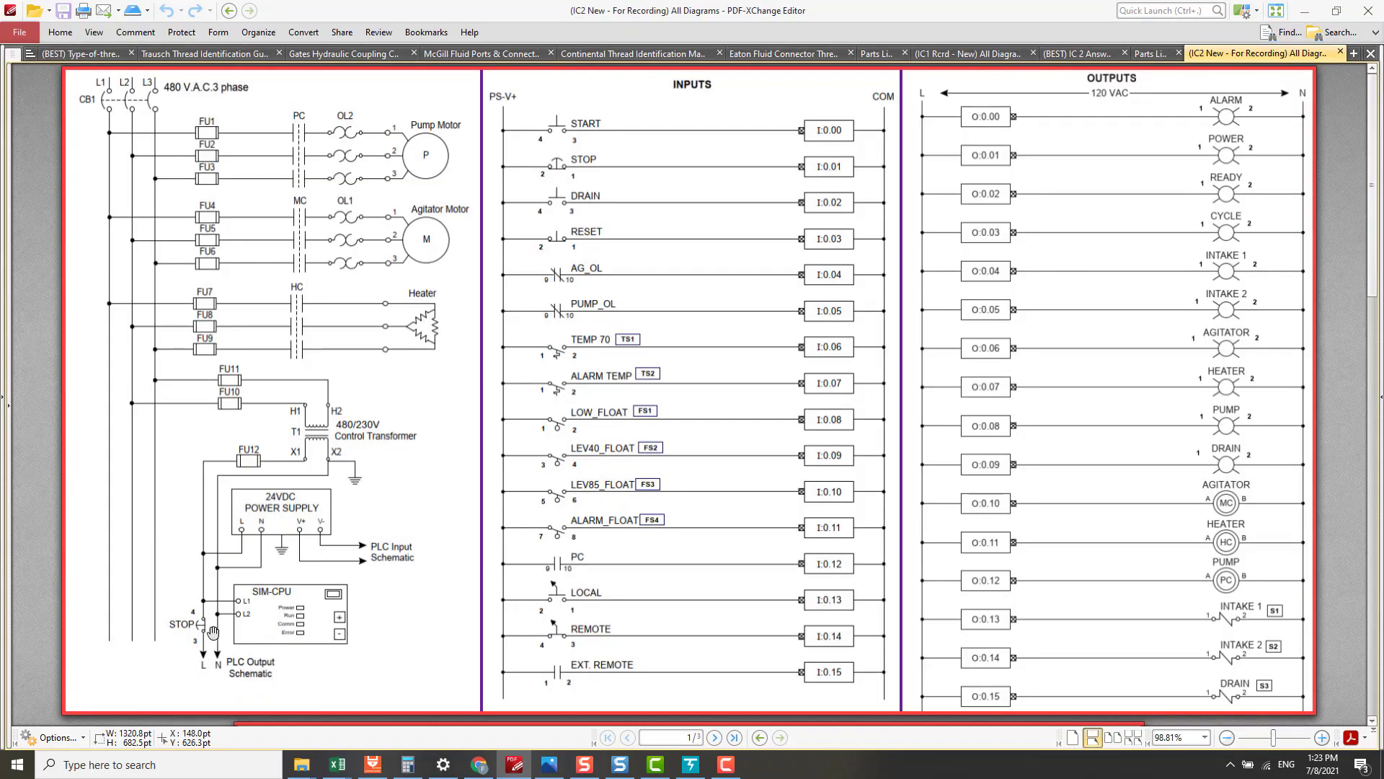
{"action": "key", "text": "alt+Tab"}
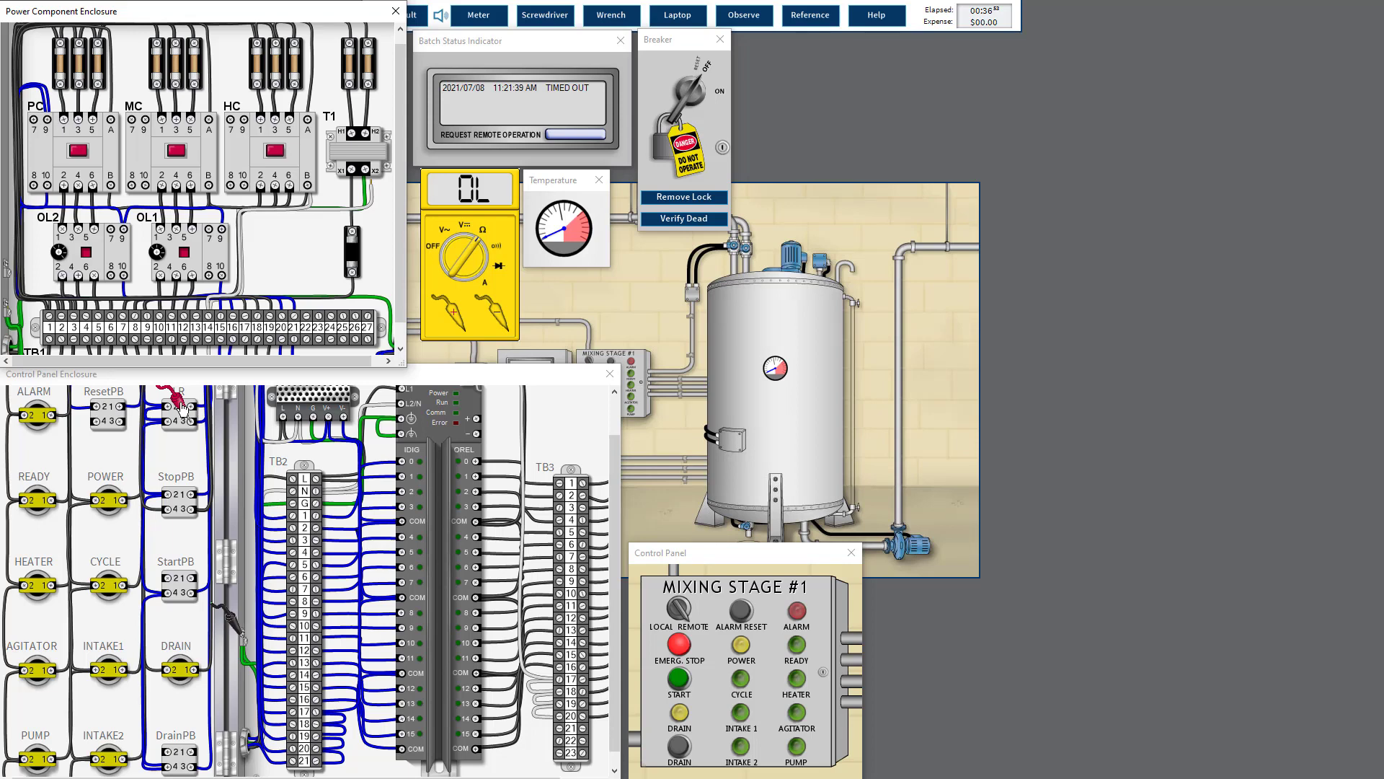
{"action": "left_click", "coordinate": [182, 409]}
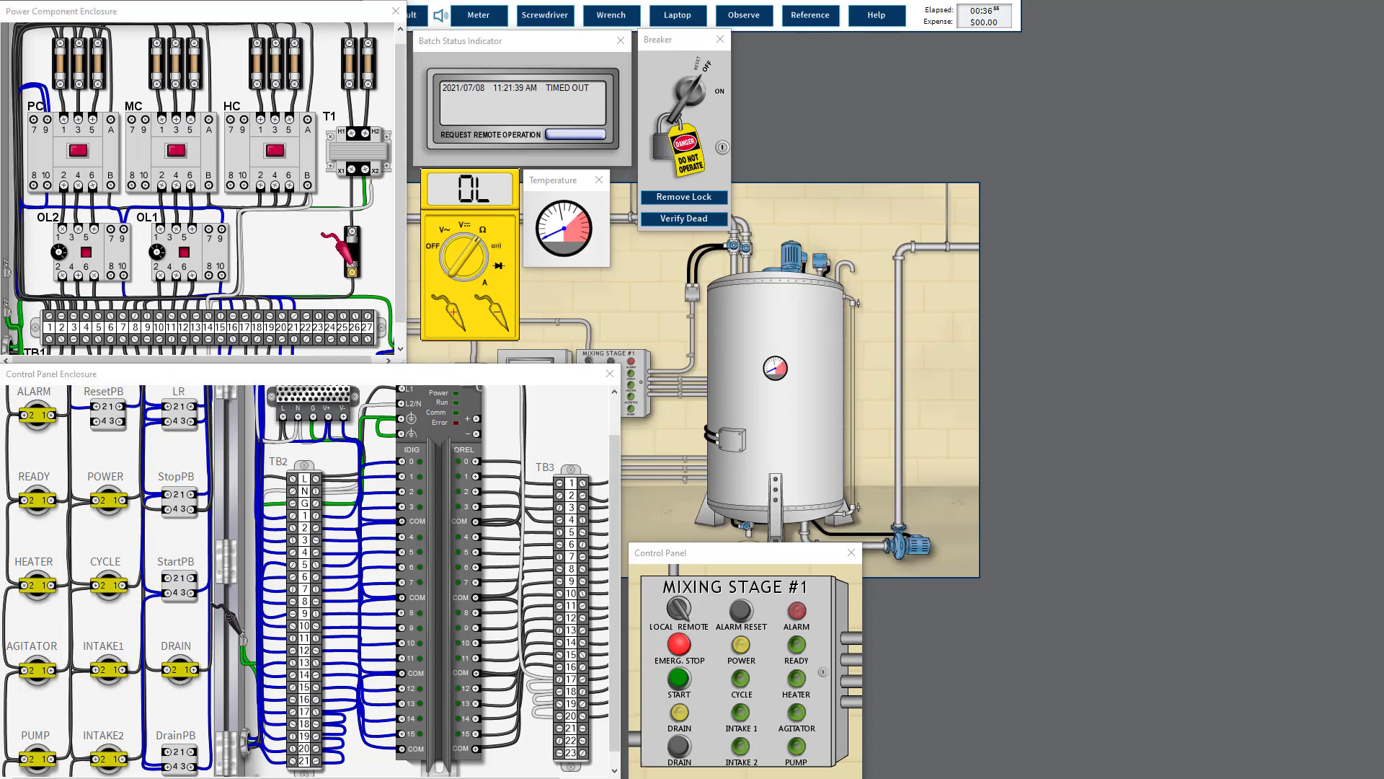
Release the emergency stop and look up the Stop PB and OREL COM wiring on page 3 of the diagrams
{"action": "left_click", "coordinate": [684, 649]}
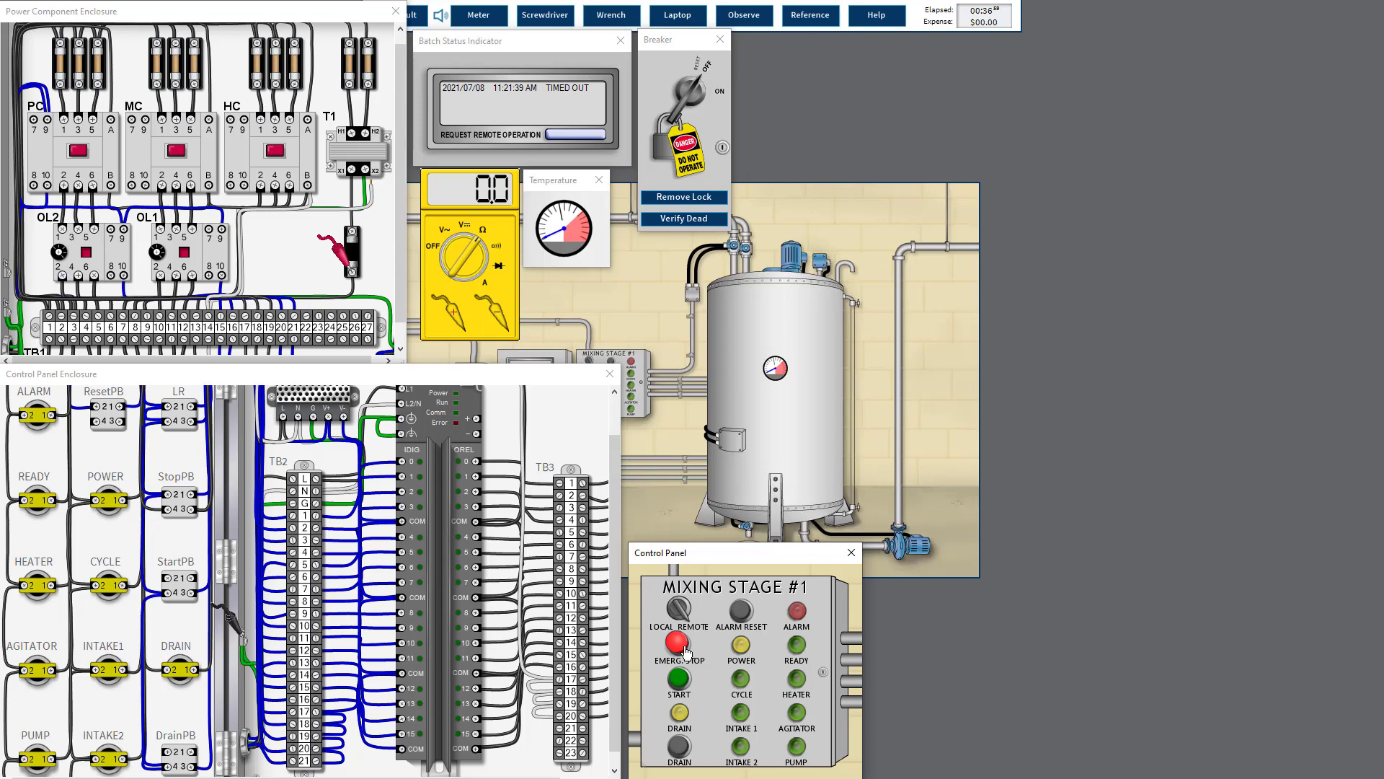
{"action": "key", "text": "alt+Tab"}
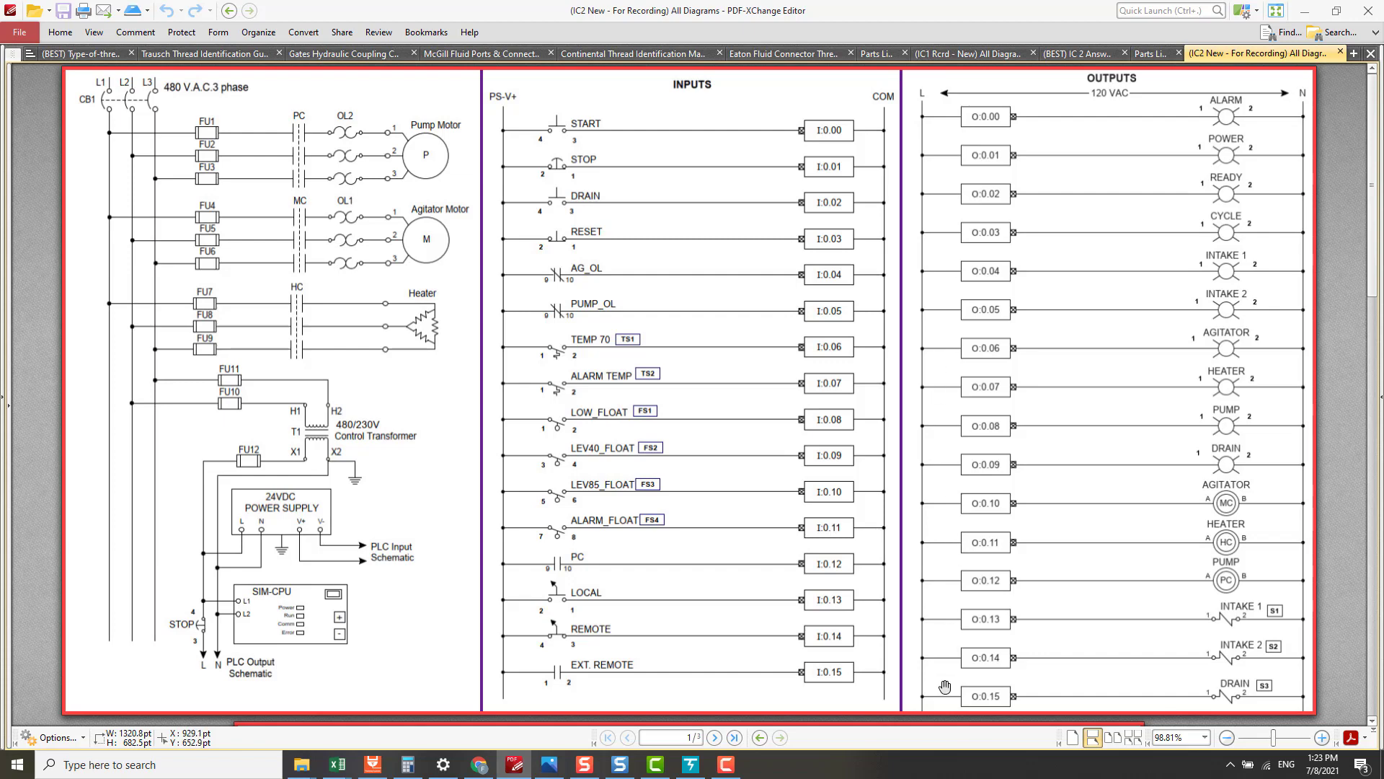
{"action": "key", "text": "Page_Down"}
{"action": "key", "text": "Page_Down"}
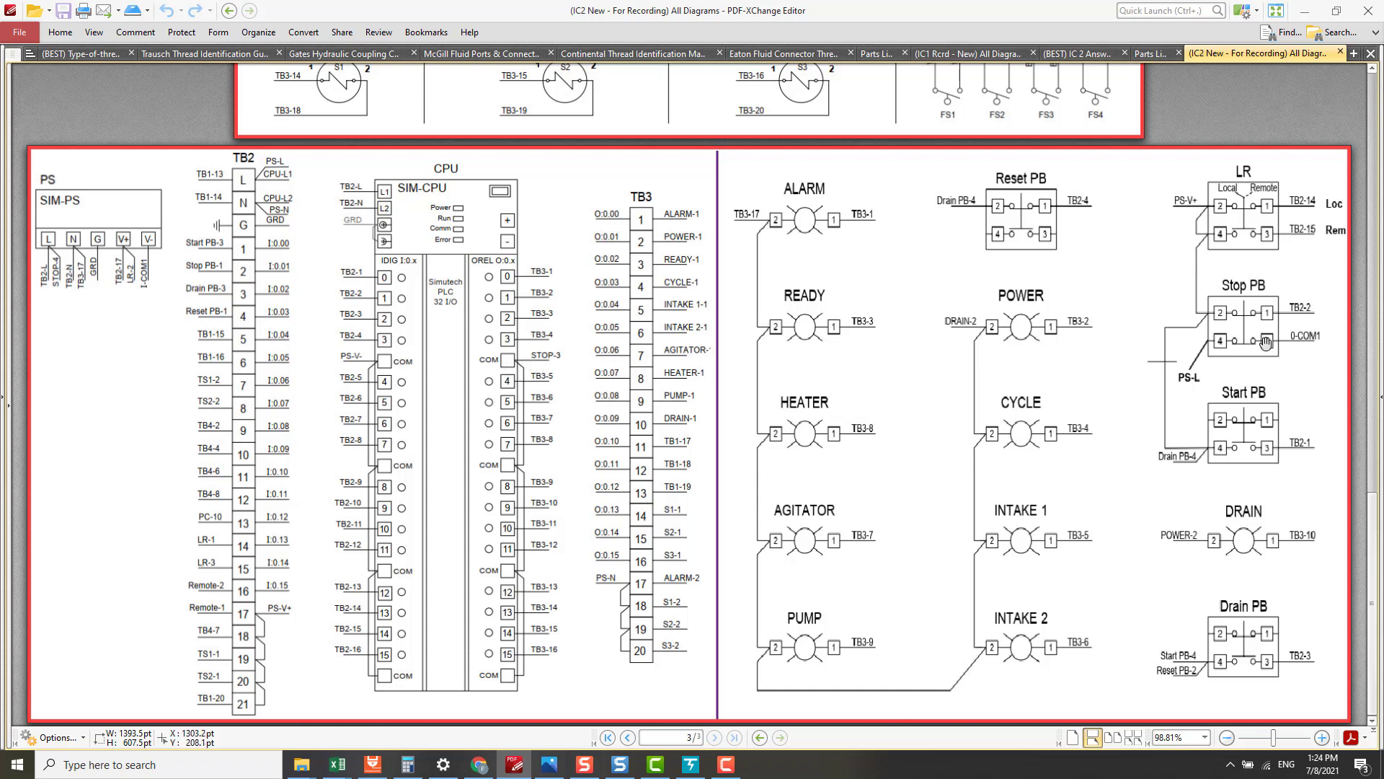
{"action": "key", "text": "alt+Tab"}
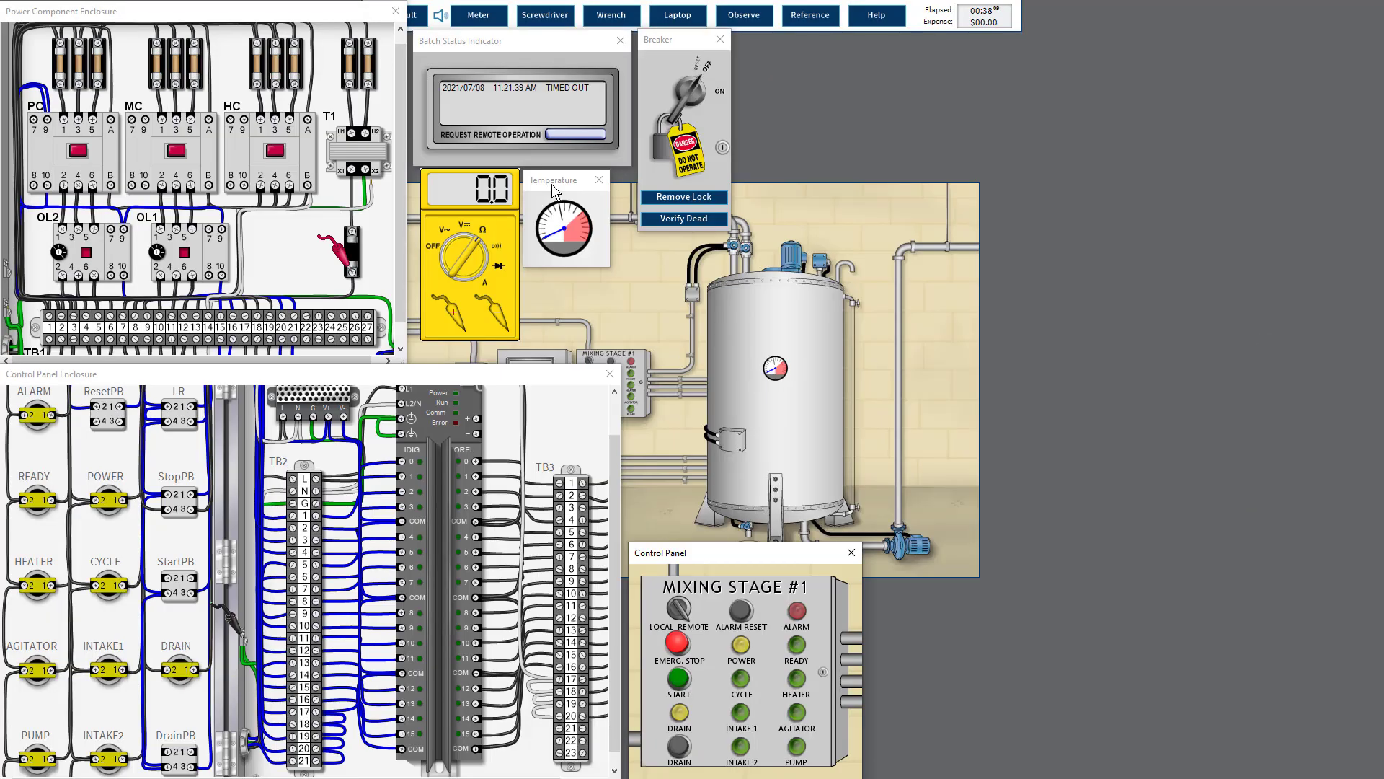
Disconnect the wiring at the PLC's first OREL COM terminal and suppress the tip about disconnecting wires
{"action": "left_click", "coordinate": [548, 16]}
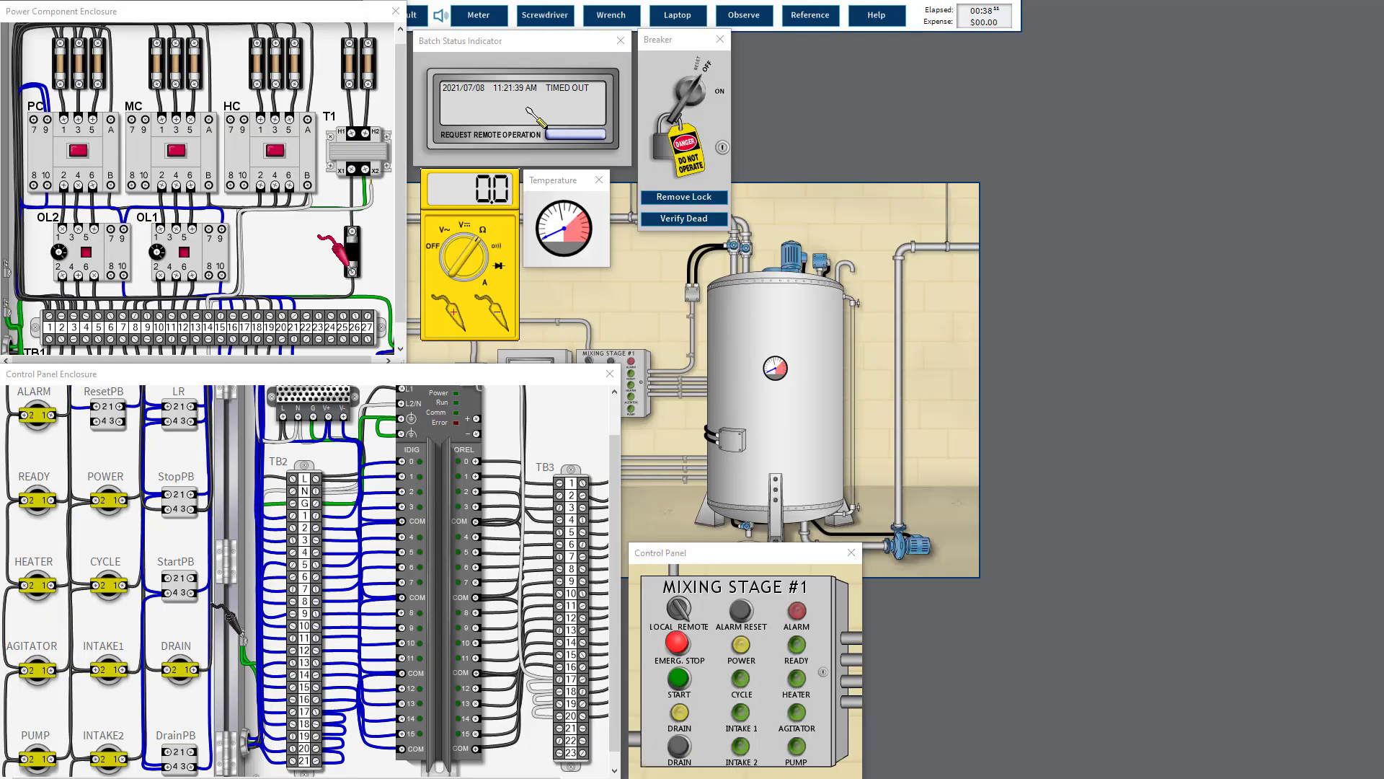
{"action": "left_click", "coordinate": [477, 522]}
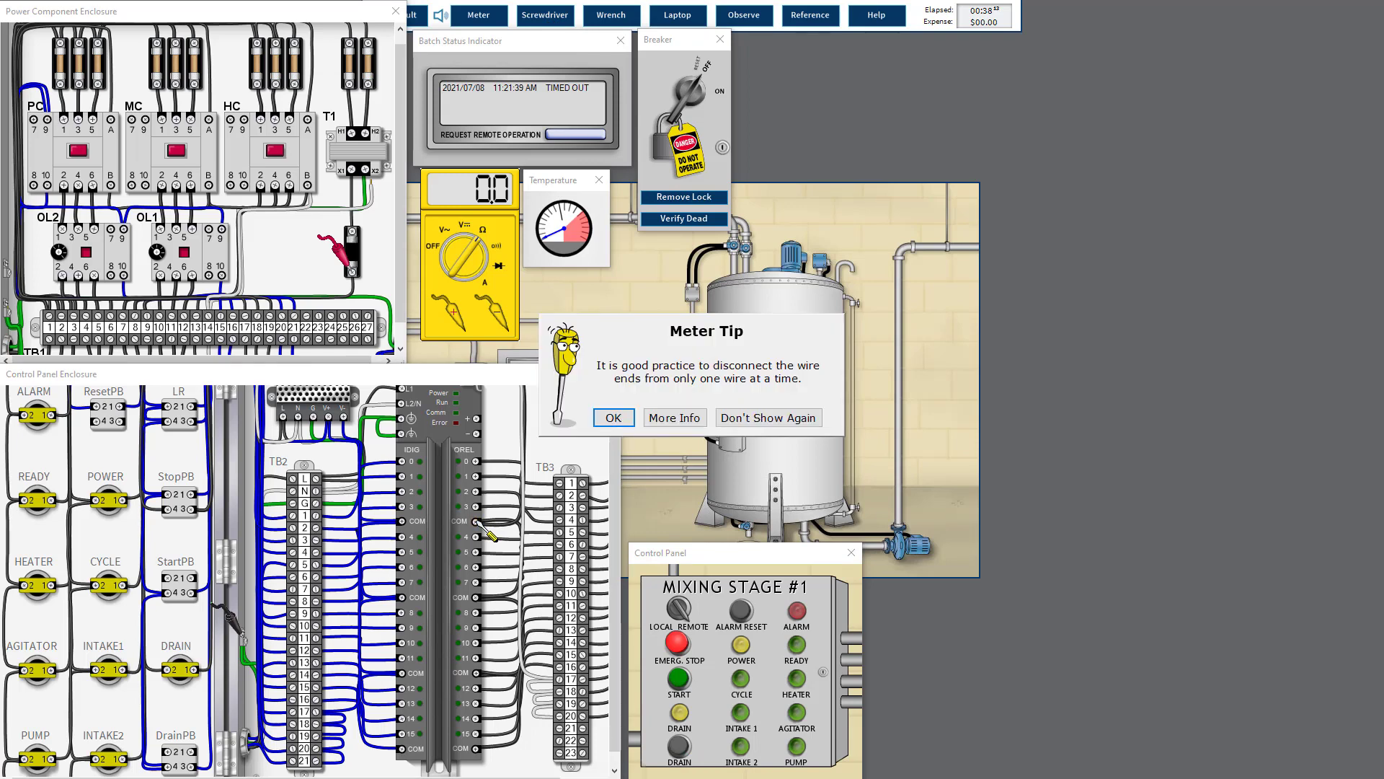
{"action": "left_click", "coordinate": [767, 417]}
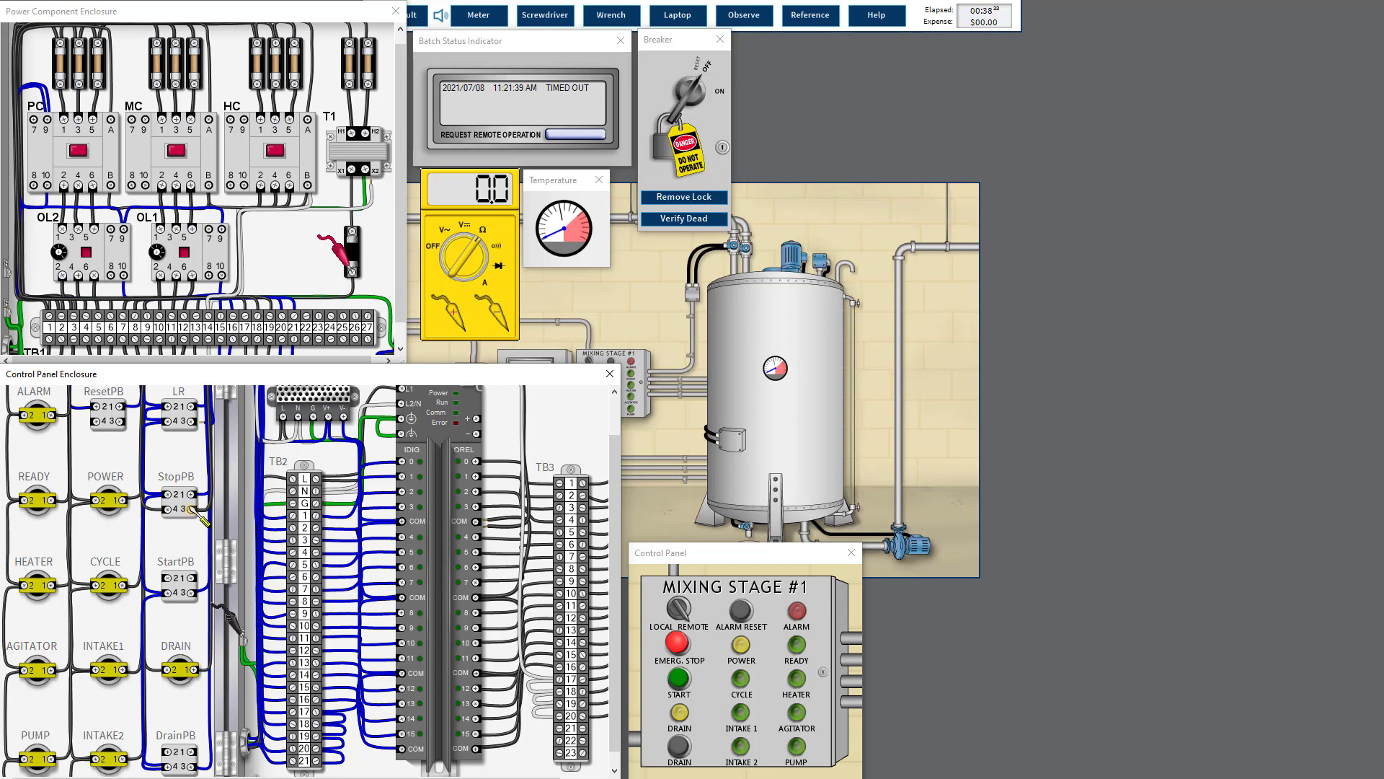
Recheck the Stop PB wiring on the diagram and test StopPB terminal 3 for resistance to ground with the red probe
{"action": "key", "text": "alt+Tab"}
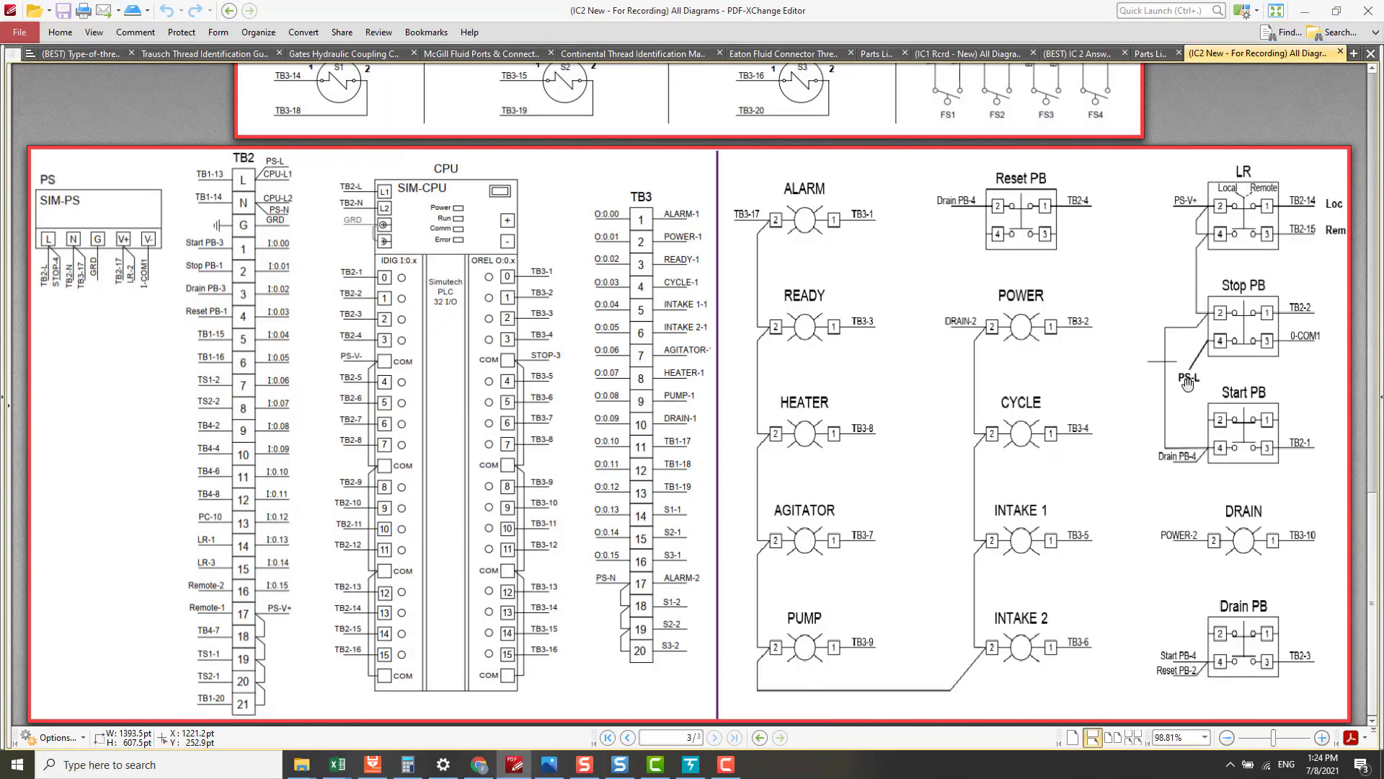
{"action": "key", "text": "alt+Tab"}
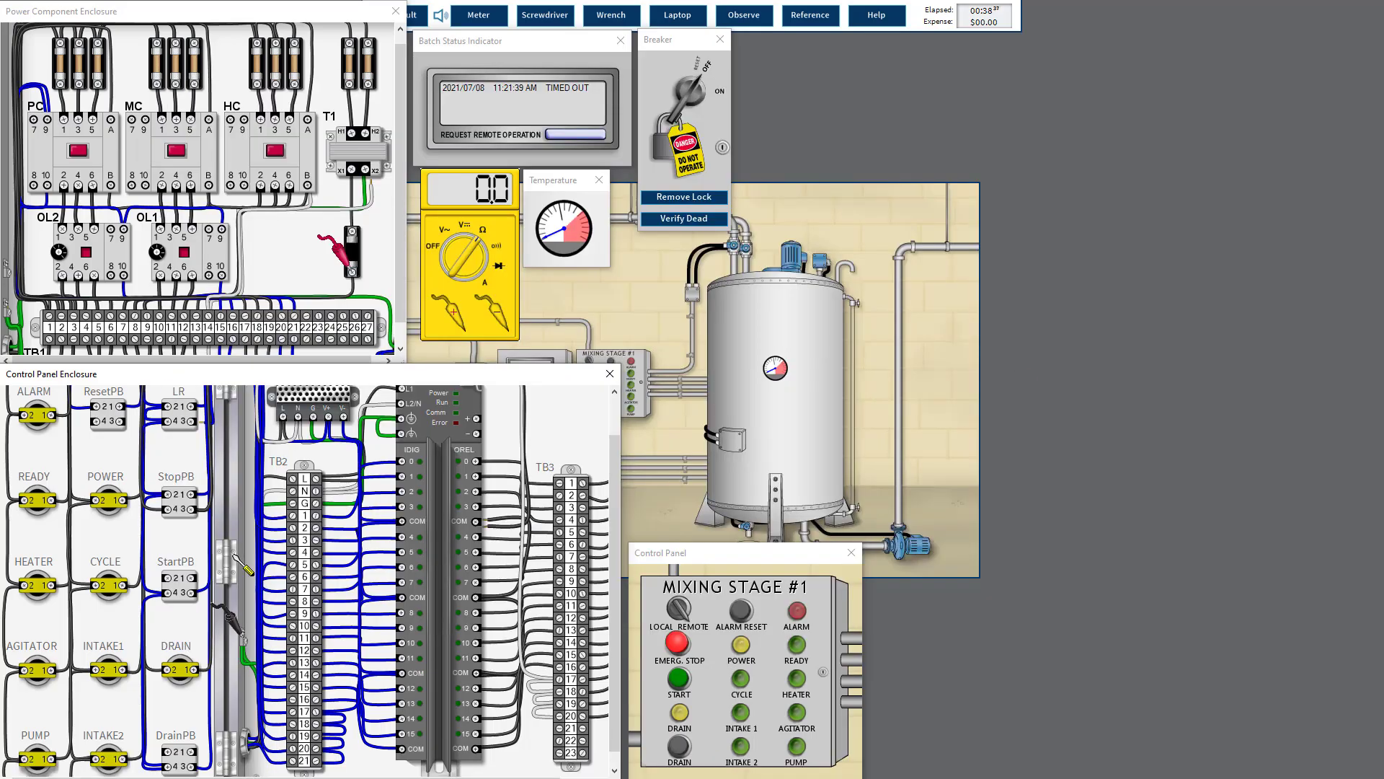
{"action": "left_click_drag", "start_coordinate": [337, 252], "coordinate": [190, 493]}
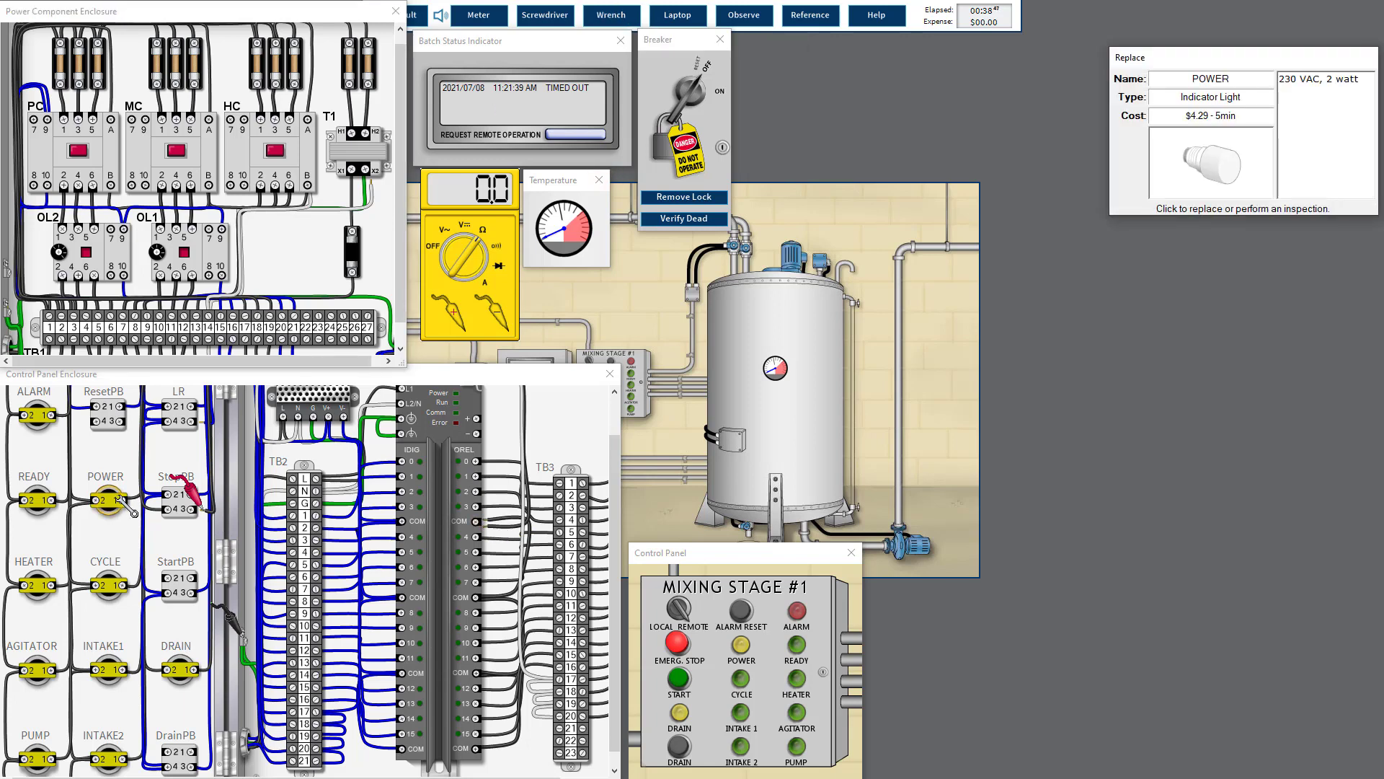
Replace the wire from StopPB-3 to O1-COM1 and switch off the multimeter
{"action": "left_click", "coordinate": [215, 515]}
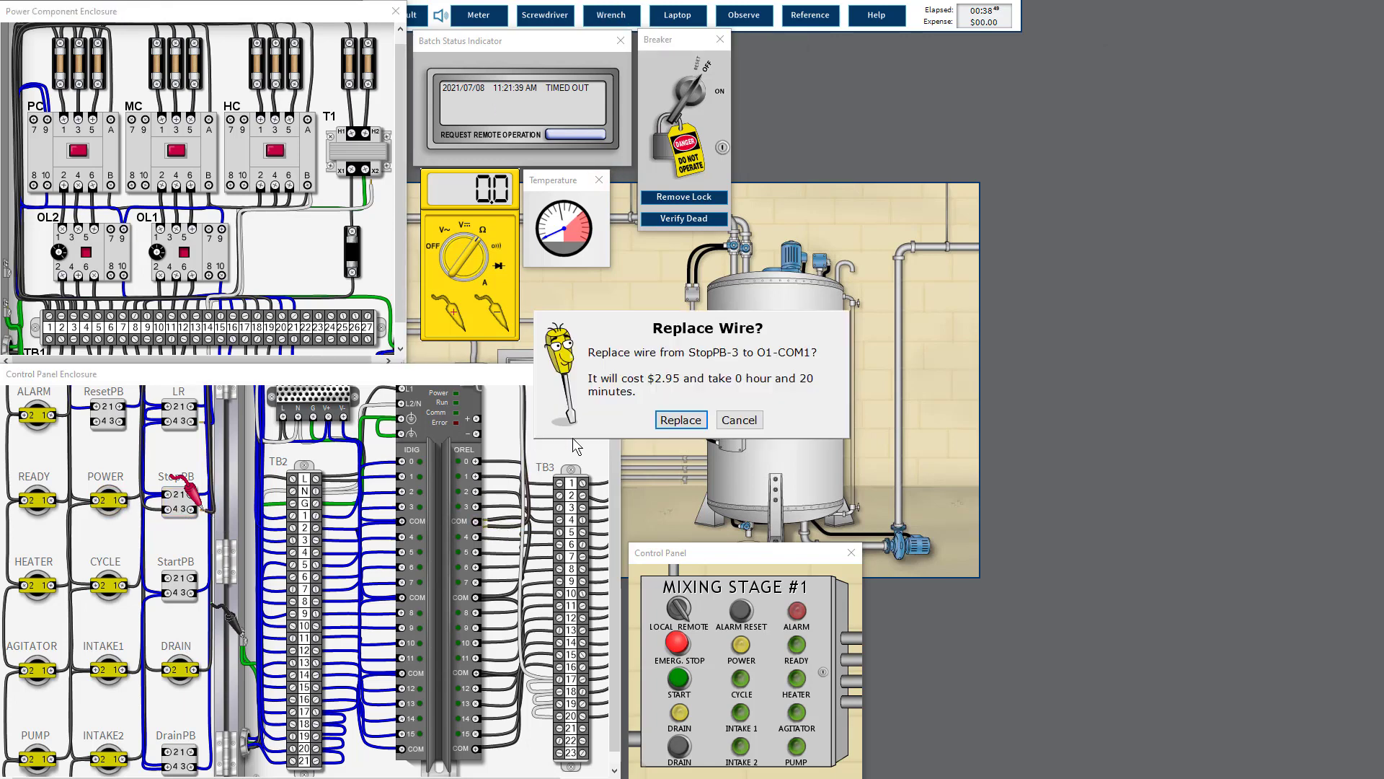
{"action": "left_click", "coordinate": [677, 420]}
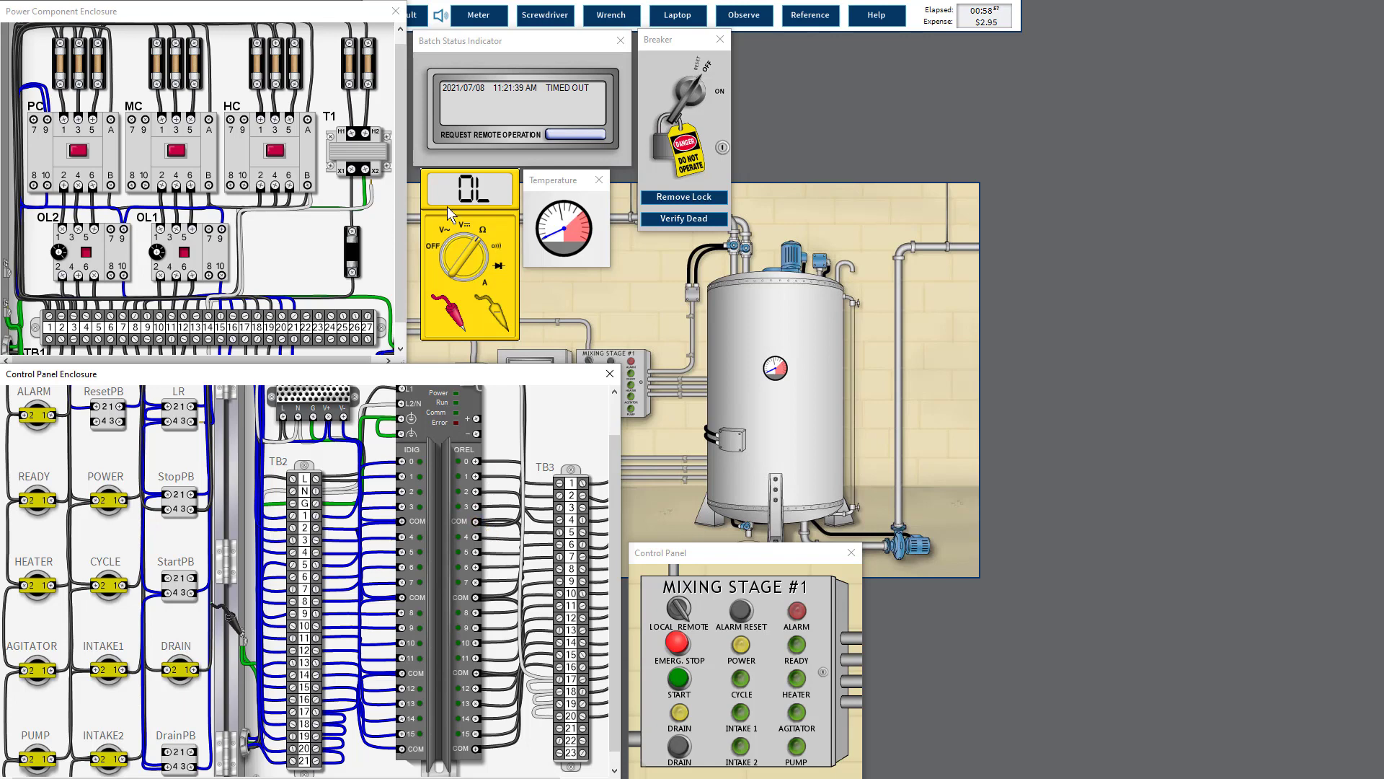
{"action": "left_click", "coordinate": [438, 248]}
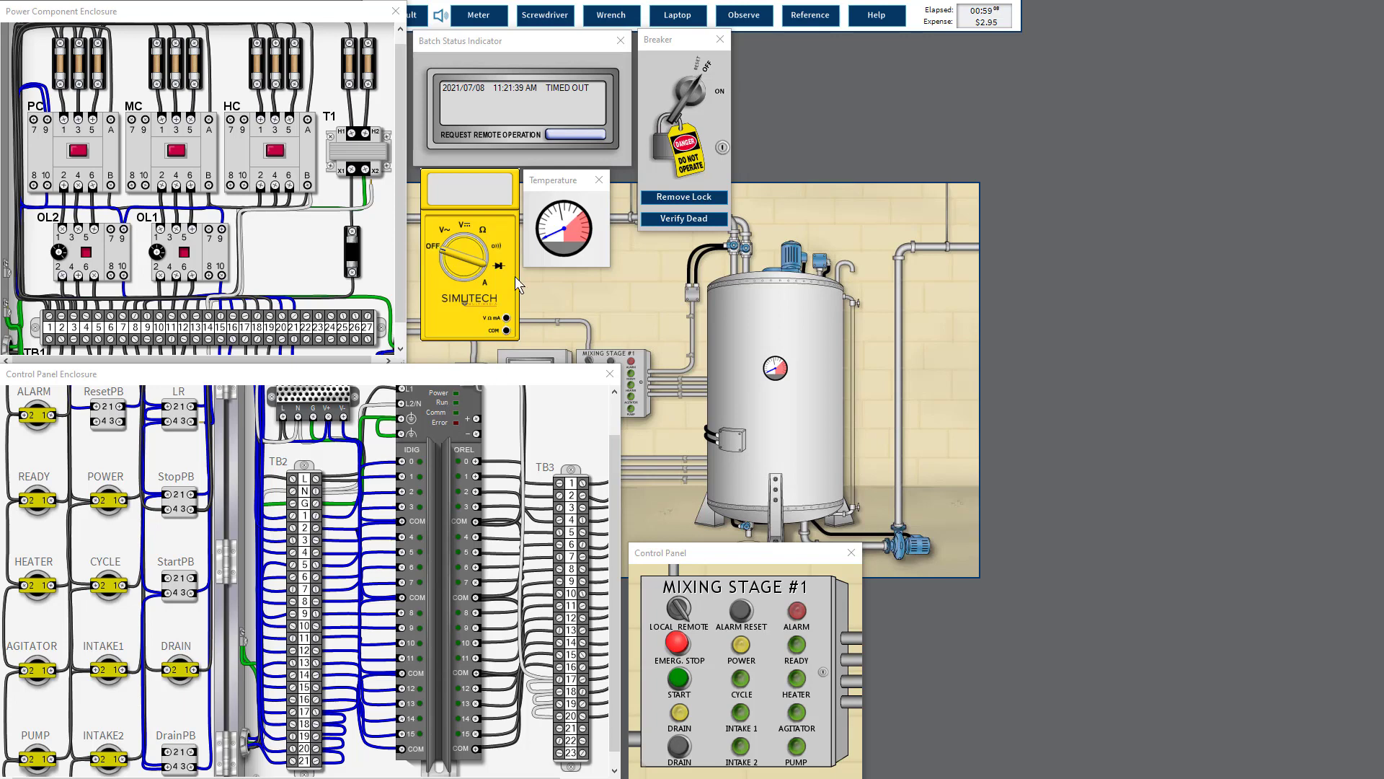
Try restoring power at the unlocked breaker, and return it to a locked-out state verified as dead
{"action": "left_click", "coordinate": [669, 197]}
{"action": "left_click", "coordinate": [705, 111]}
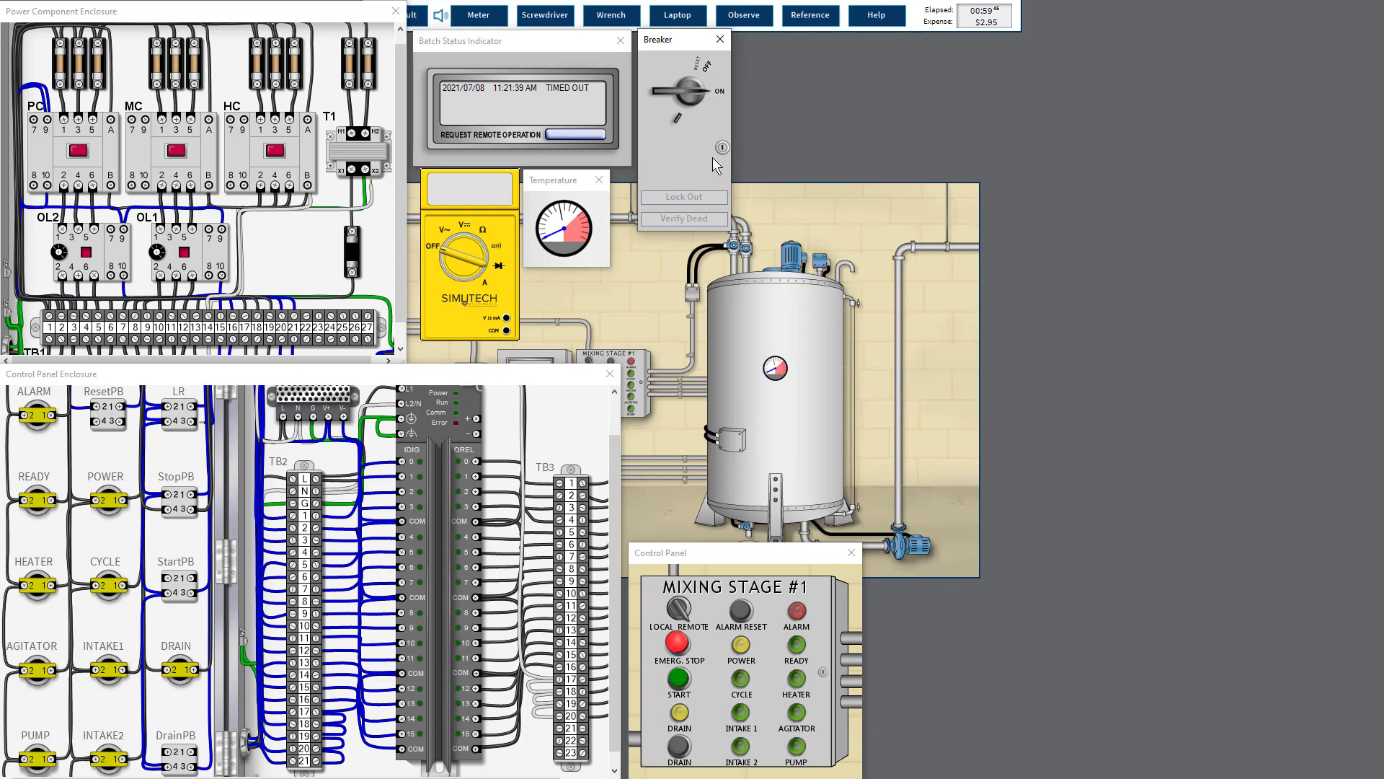
{"action": "left_click", "coordinate": [687, 122]}
{"action": "left_click", "coordinate": [684, 197]}
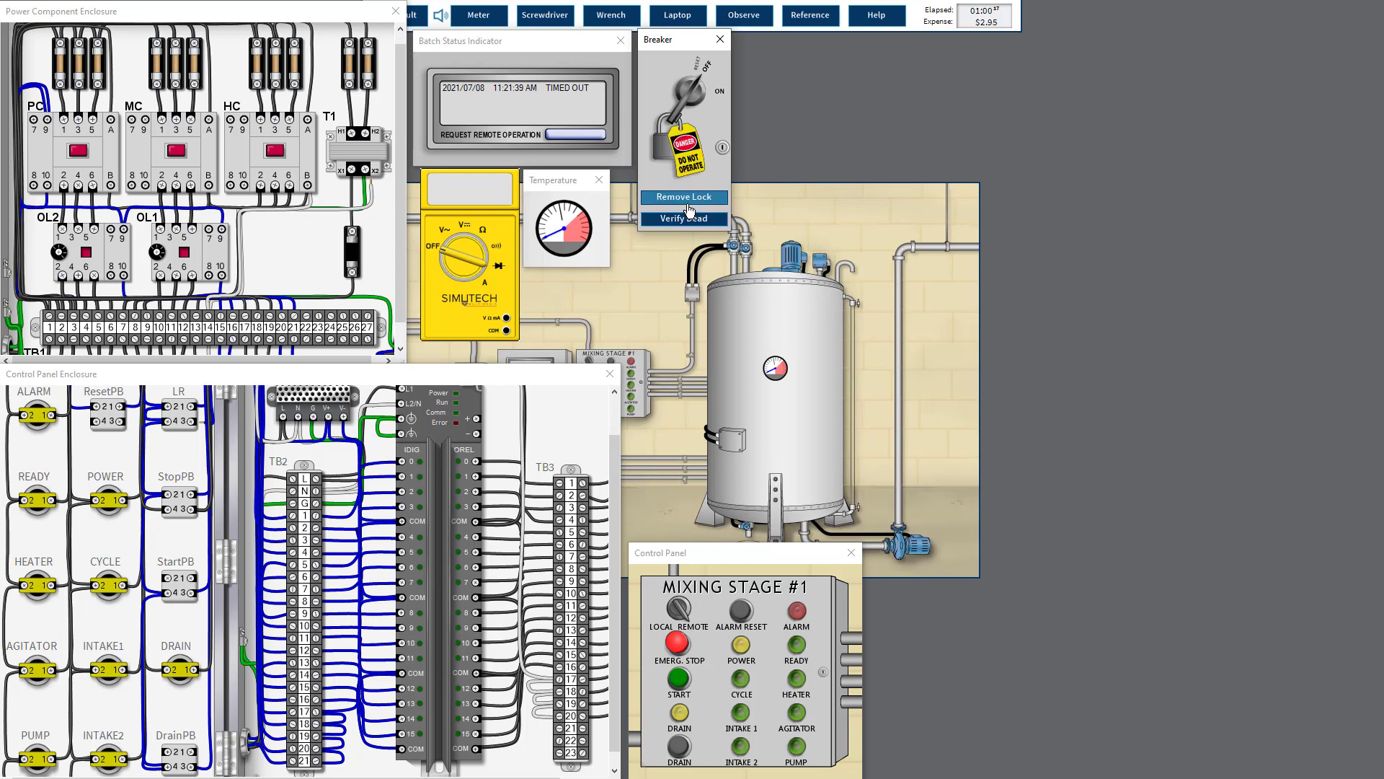
{"action": "left_click", "coordinate": [684, 218]}
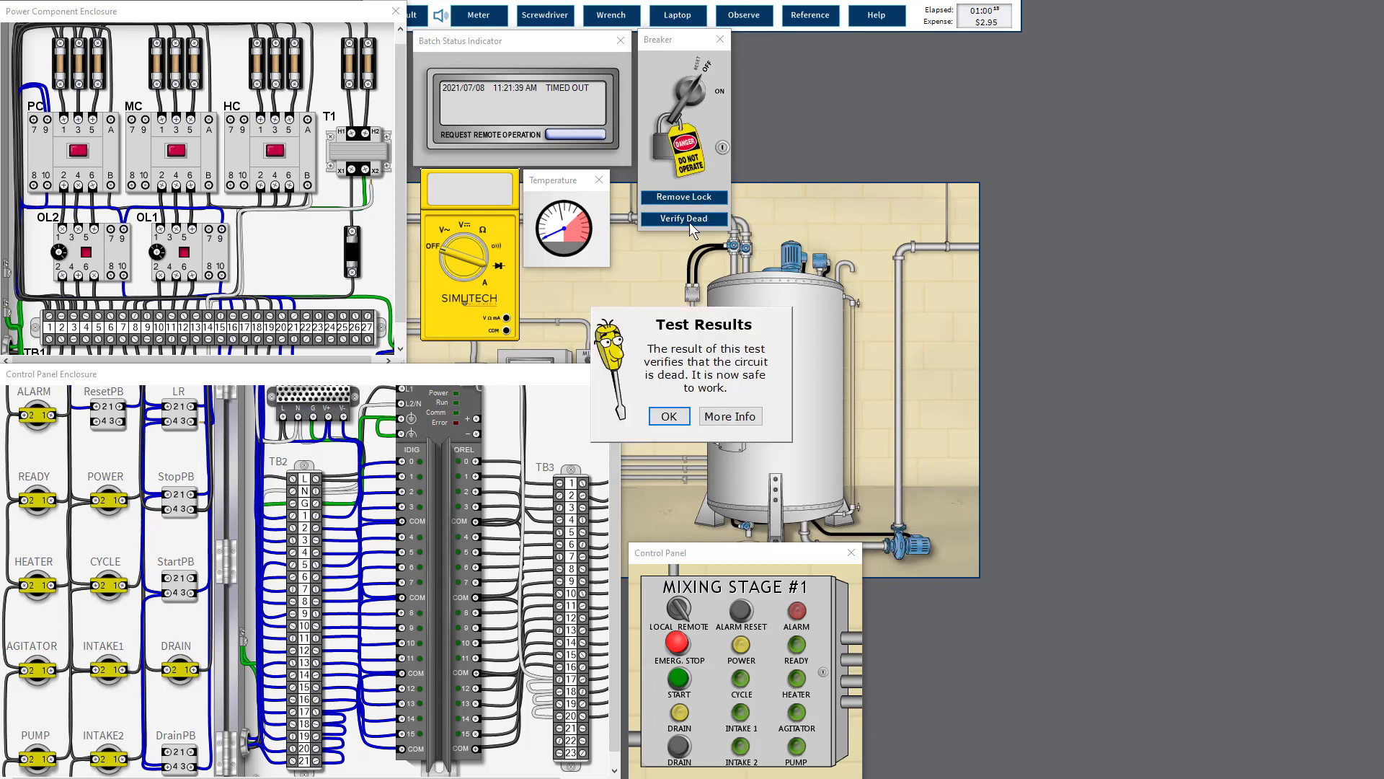
{"action": "left_click", "coordinate": [669, 416]}
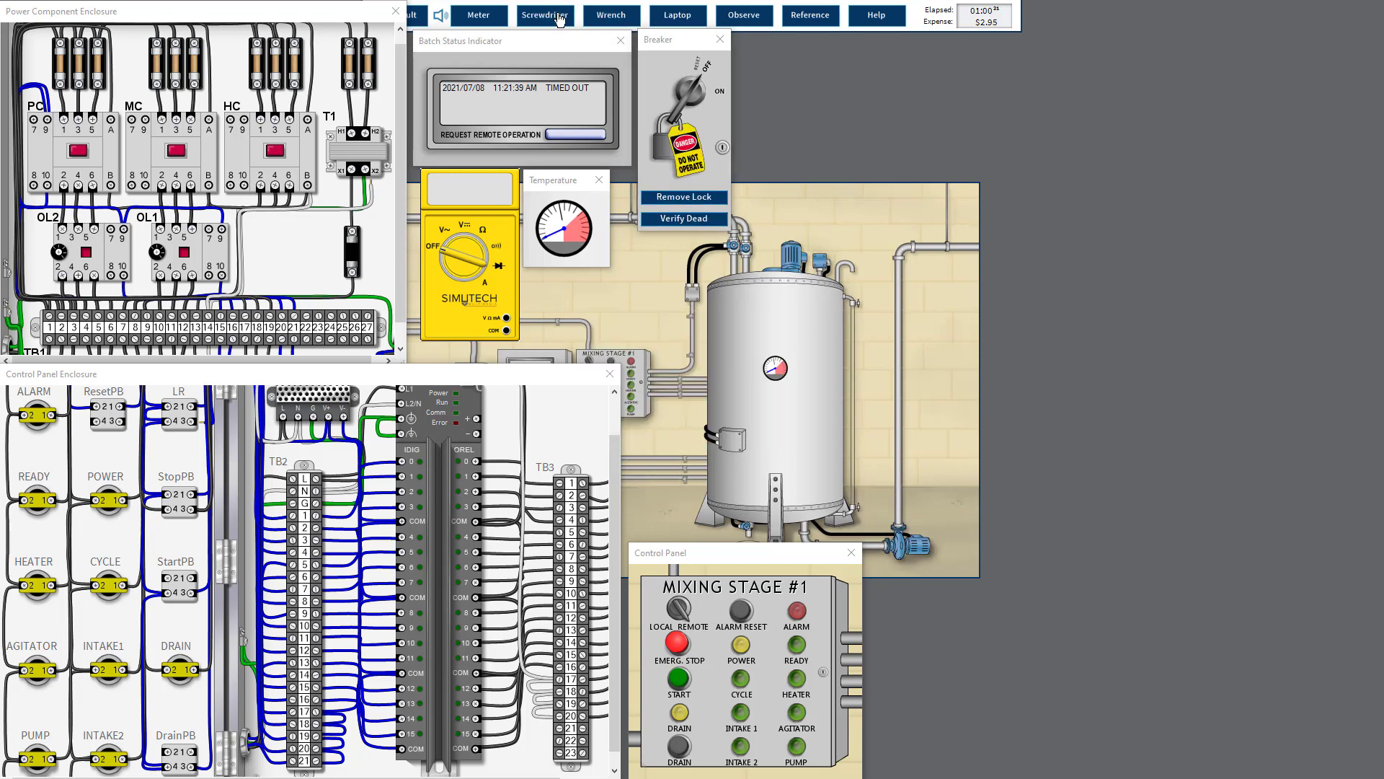
Replace FU12 with a new fuse and restore power by unlocking the breaker and turning it on
{"action": "left_click", "coordinate": [374, 177]}
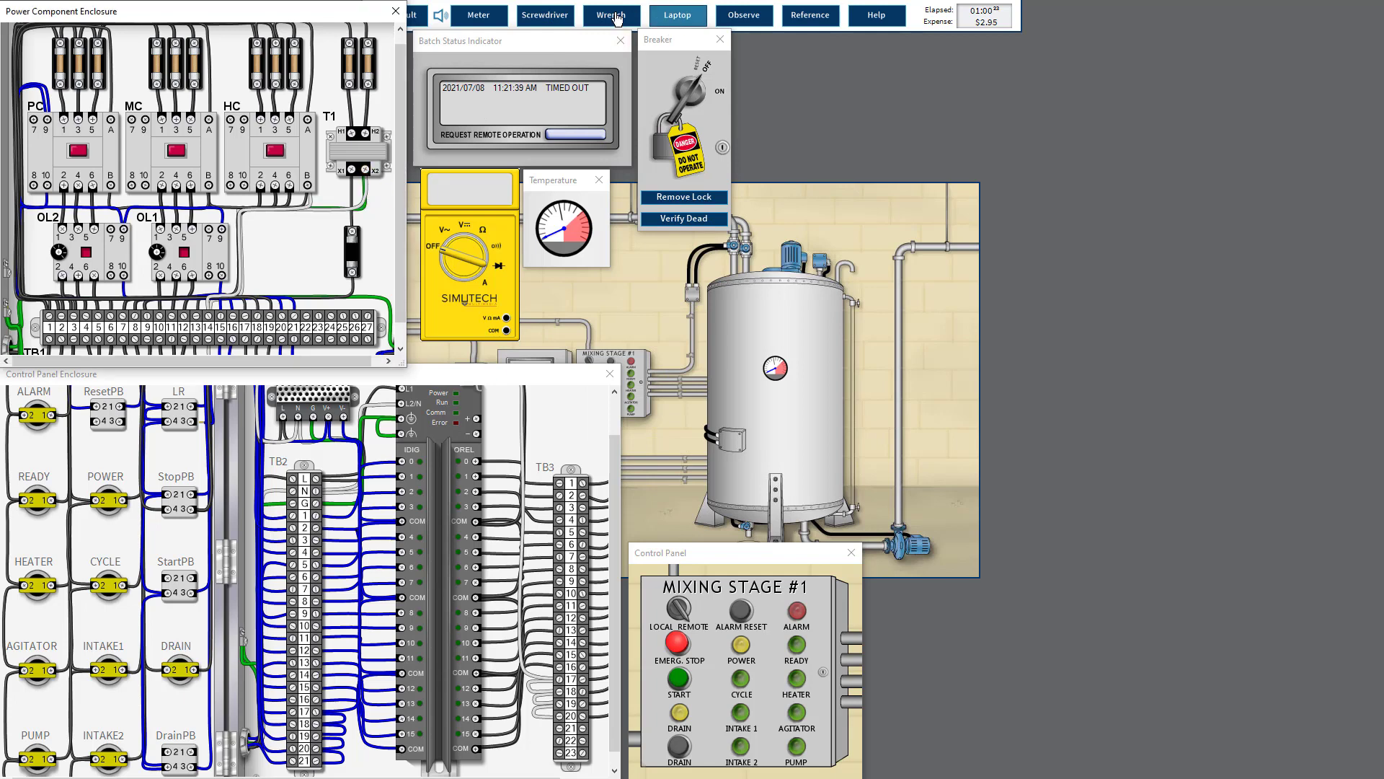
{"action": "left_click", "coordinate": [613, 16]}
{"action": "left_click", "coordinate": [350, 249]}
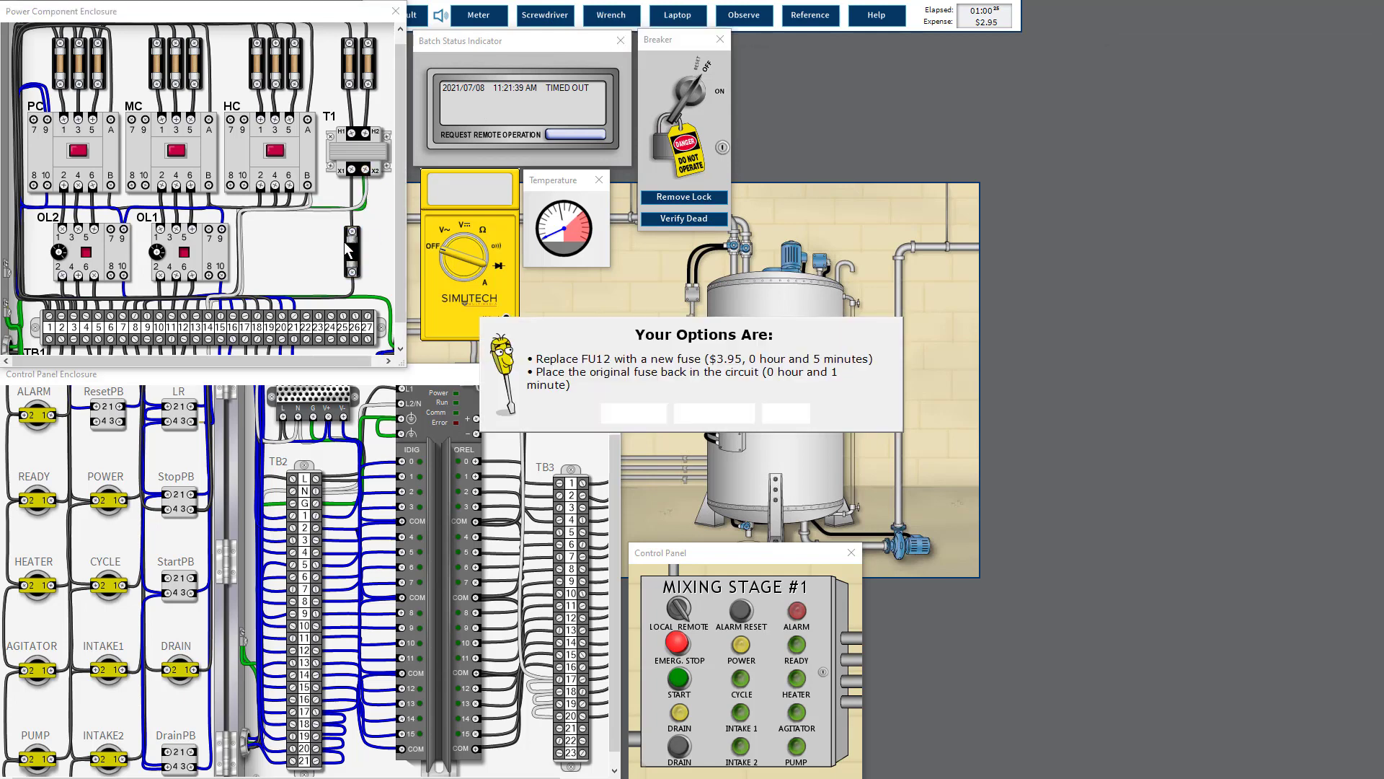
{"action": "left_click", "coordinate": [620, 416]}
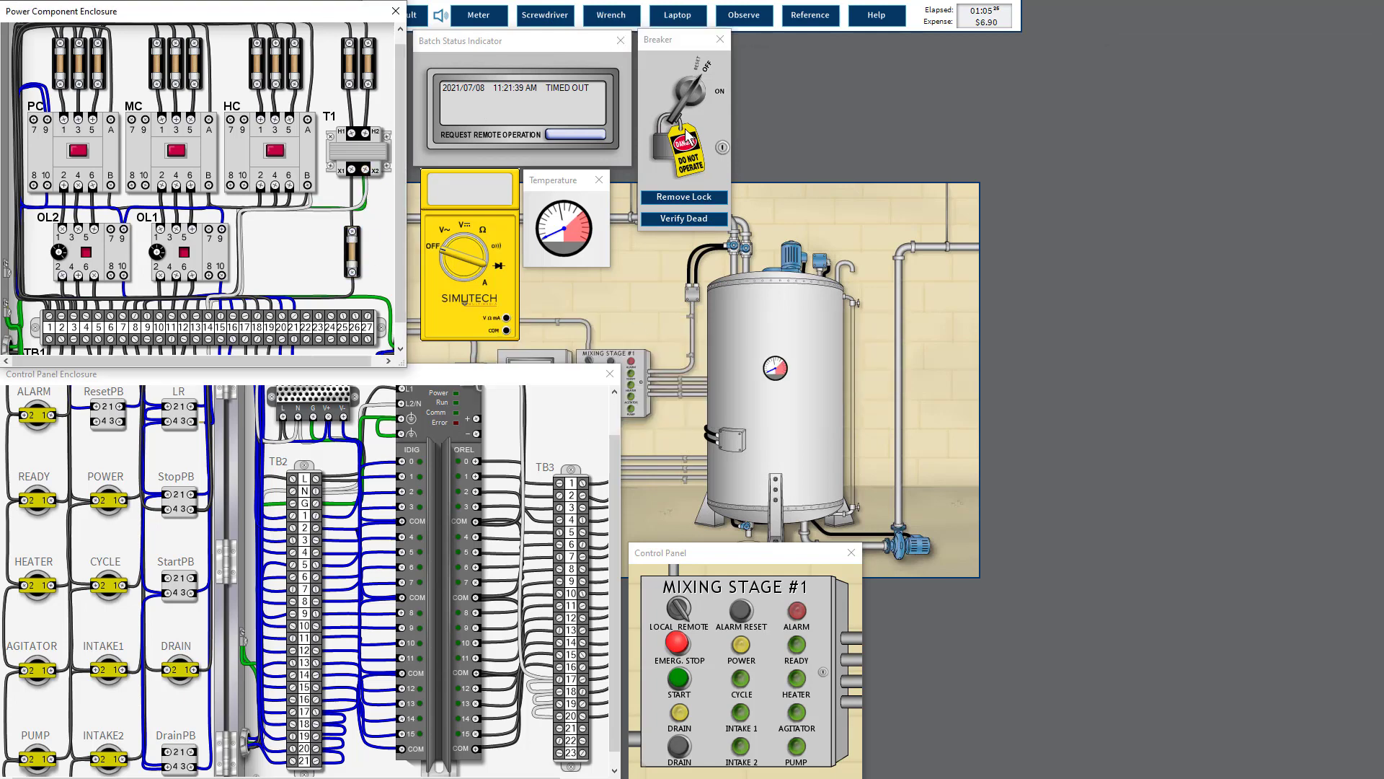
{"action": "left_click", "coordinate": [682, 200]}
{"action": "left_click", "coordinate": [692, 90]}
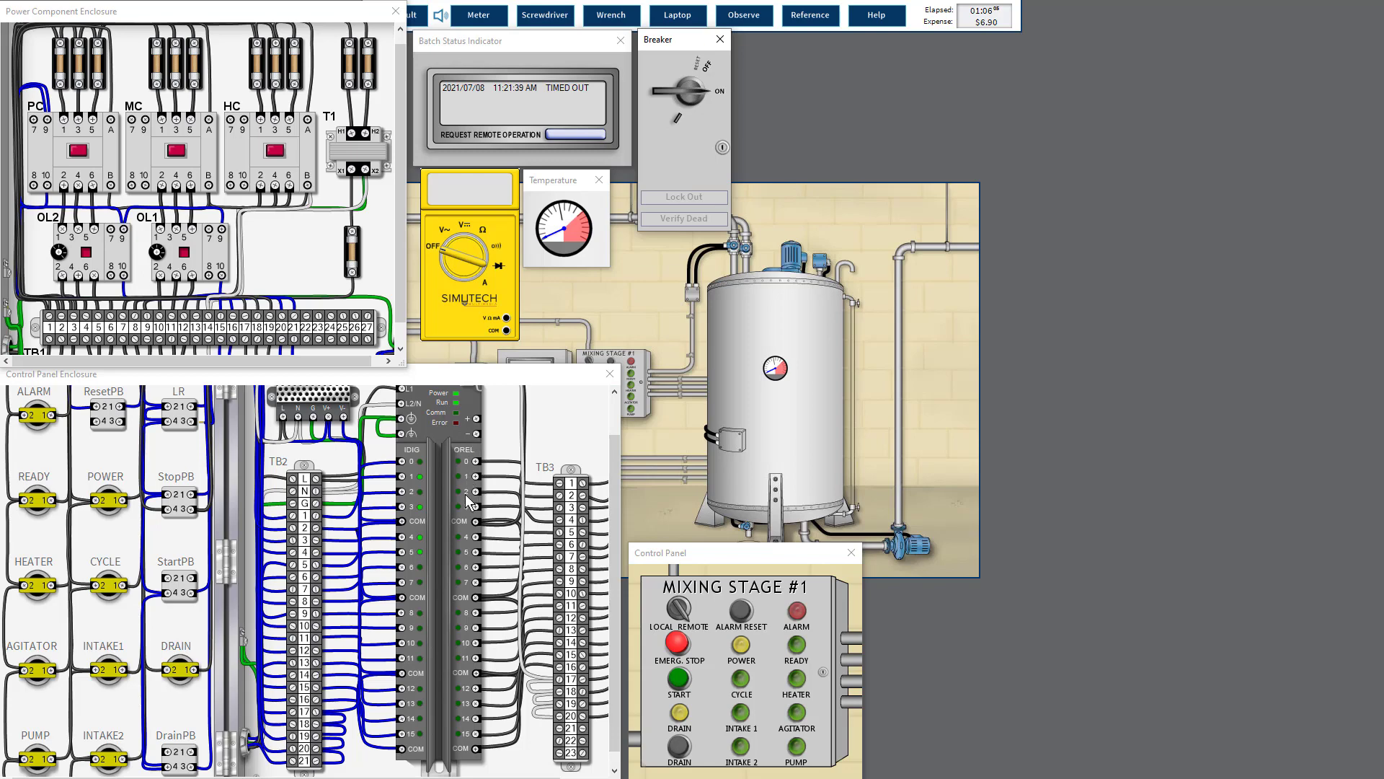
Compare the PLC's output indicators with the power and output schematics on page 1 of the diagrams
{"action": "key", "text": "alt+Tab"}
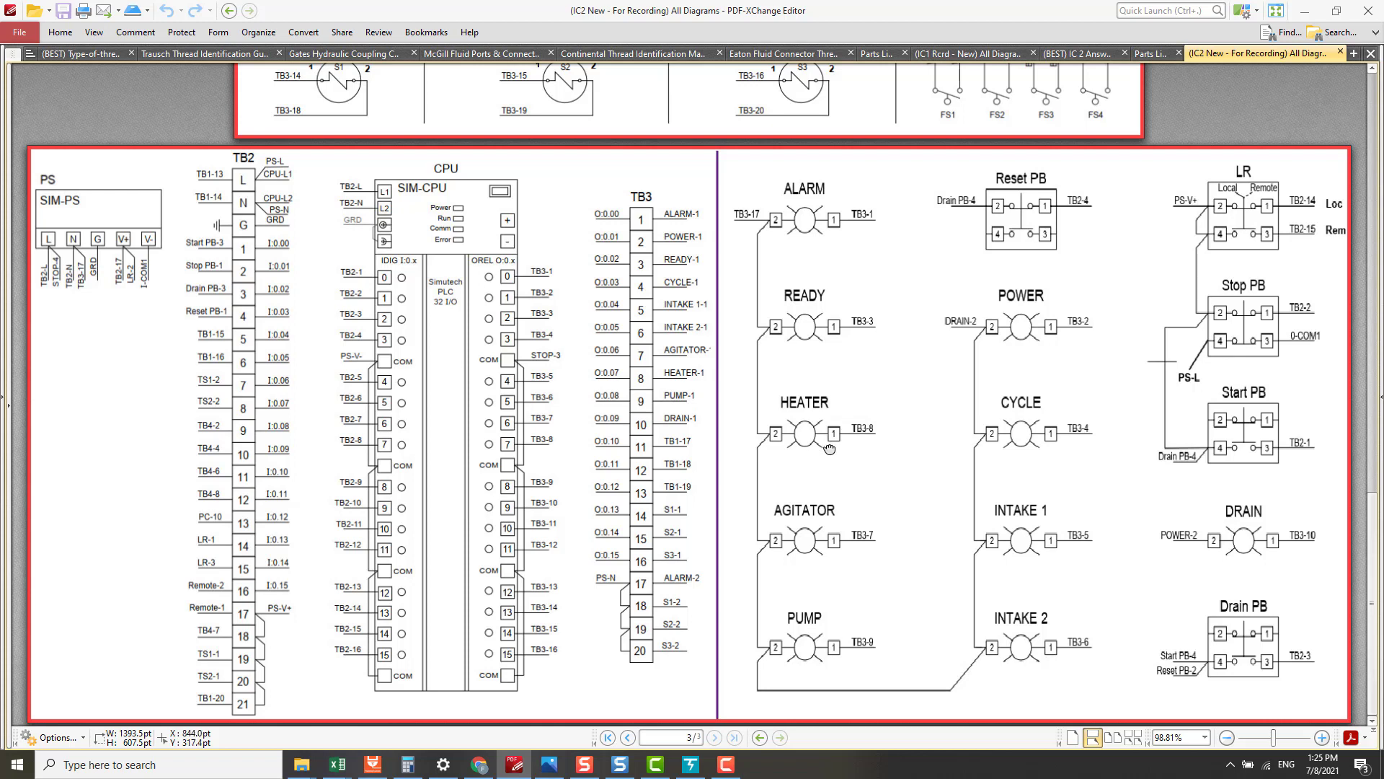
{"action": "key", "text": "Home"}
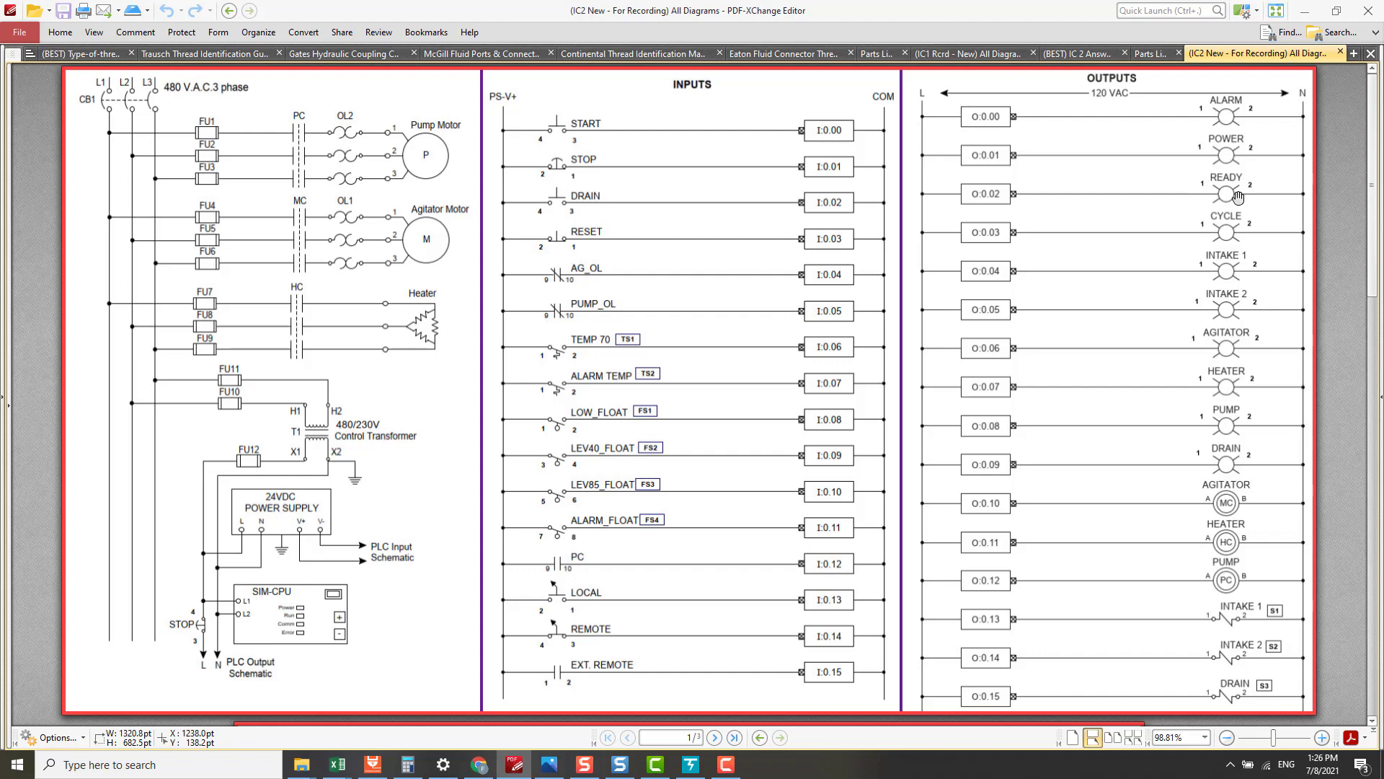
{"action": "key", "text": "alt+Tab"}
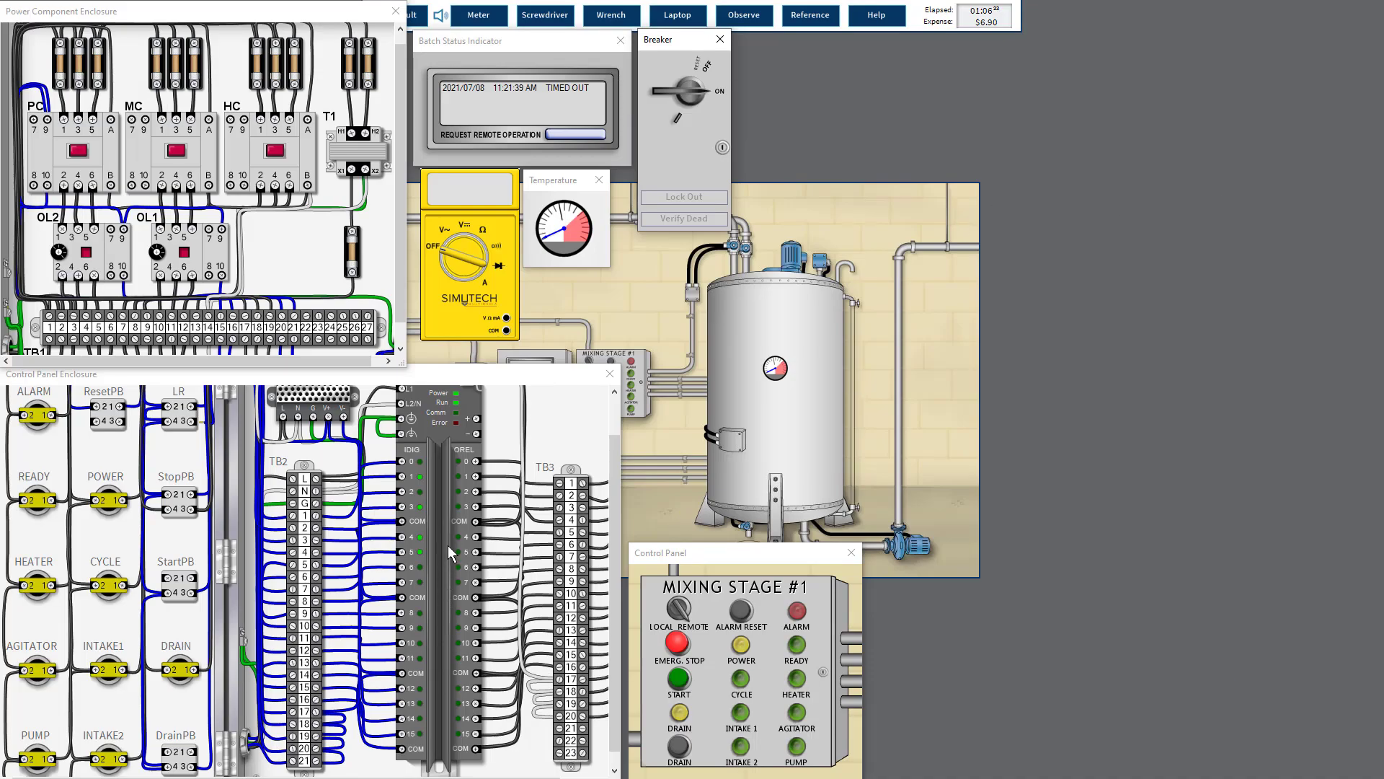
{"action": "key", "text": "alt+Tab"}
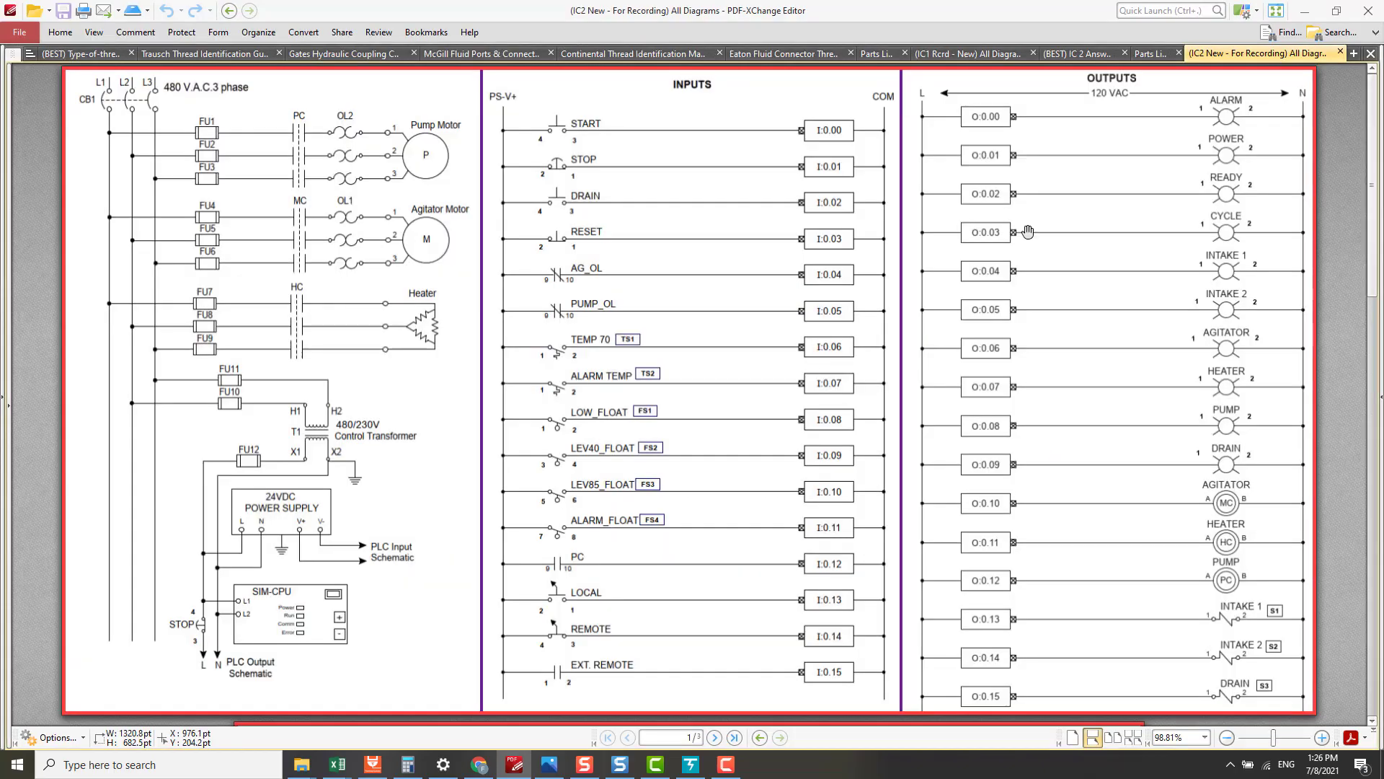
{"action": "key", "text": "alt+Tab"}
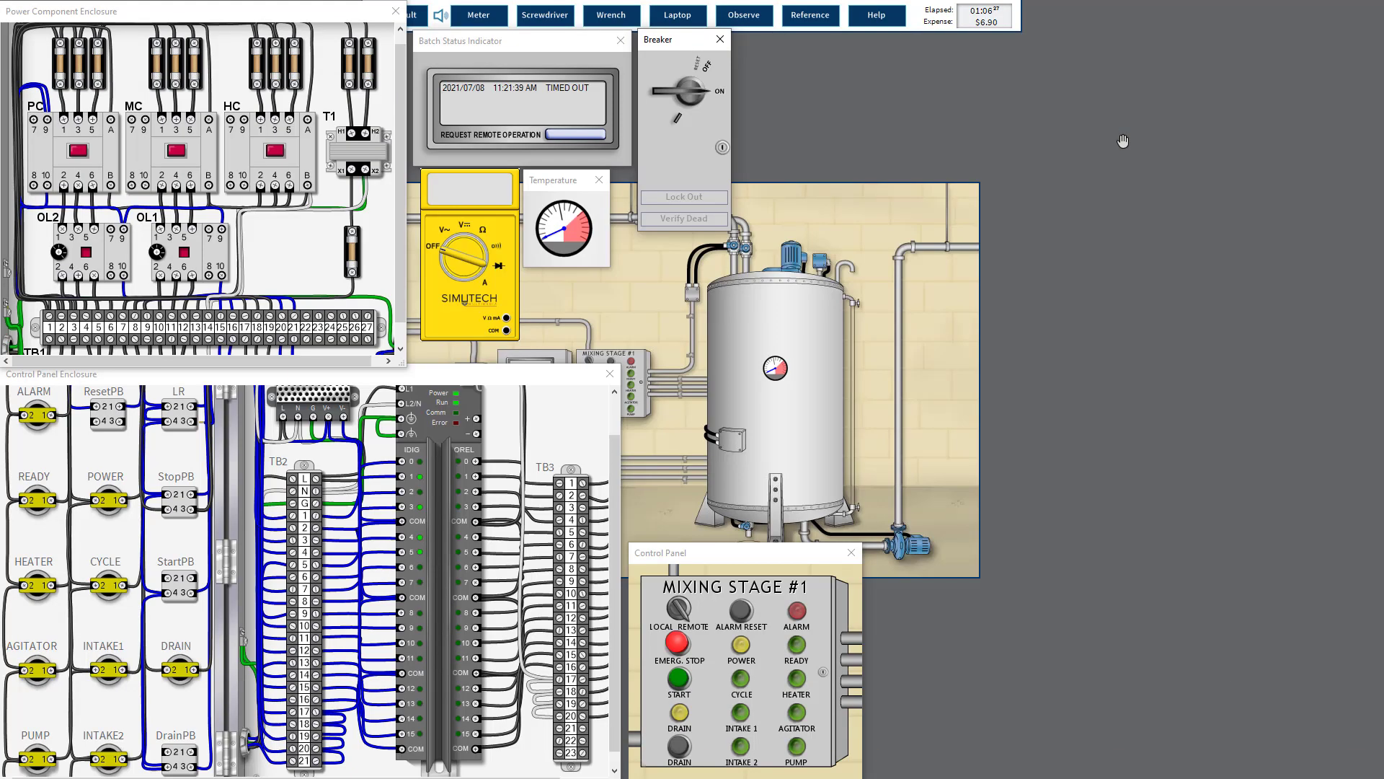
Turn off and lock out the breaker, and verify that the circuit is dead
{"action": "left_click", "coordinate": [690, 99]}
{"action": "left_click", "coordinate": [689, 197]}
{"action": "left_click", "coordinate": [698, 219]}
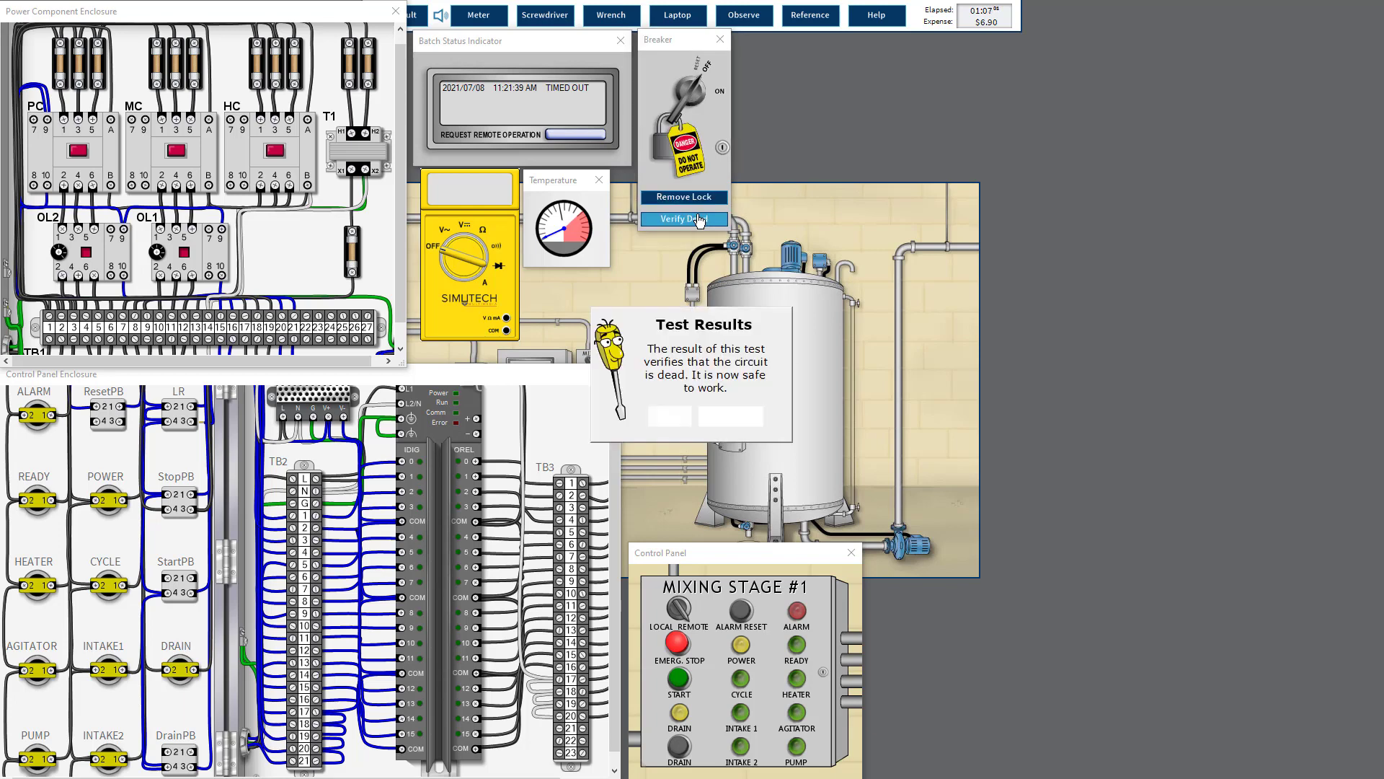
{"action": "left_click", "coordinate": [669, 415]}
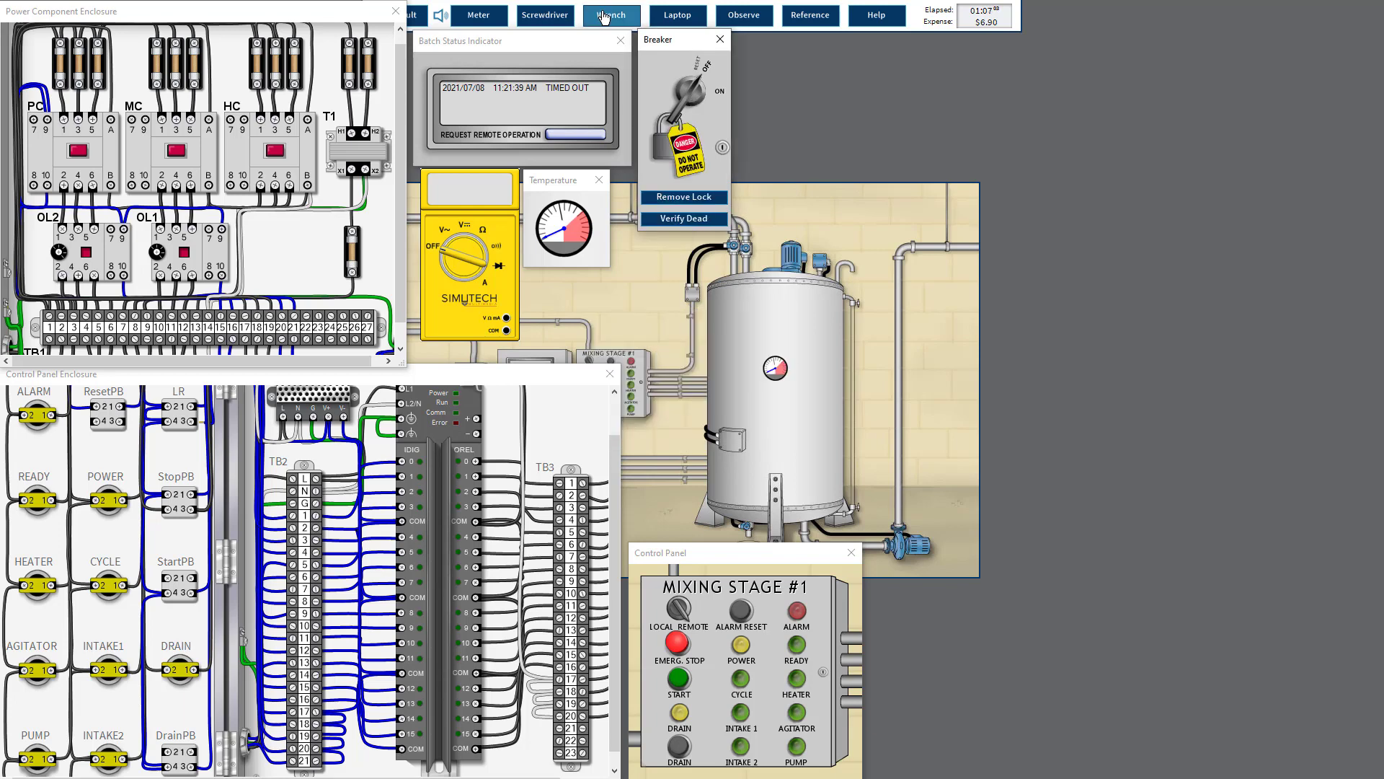
Replace relay output module O1, remove the breaker lock and turn the power back on
{"action": "left_click", "coordinate": [605, 16]}
{"action": "left_click", "coordinate": [480, 516]}
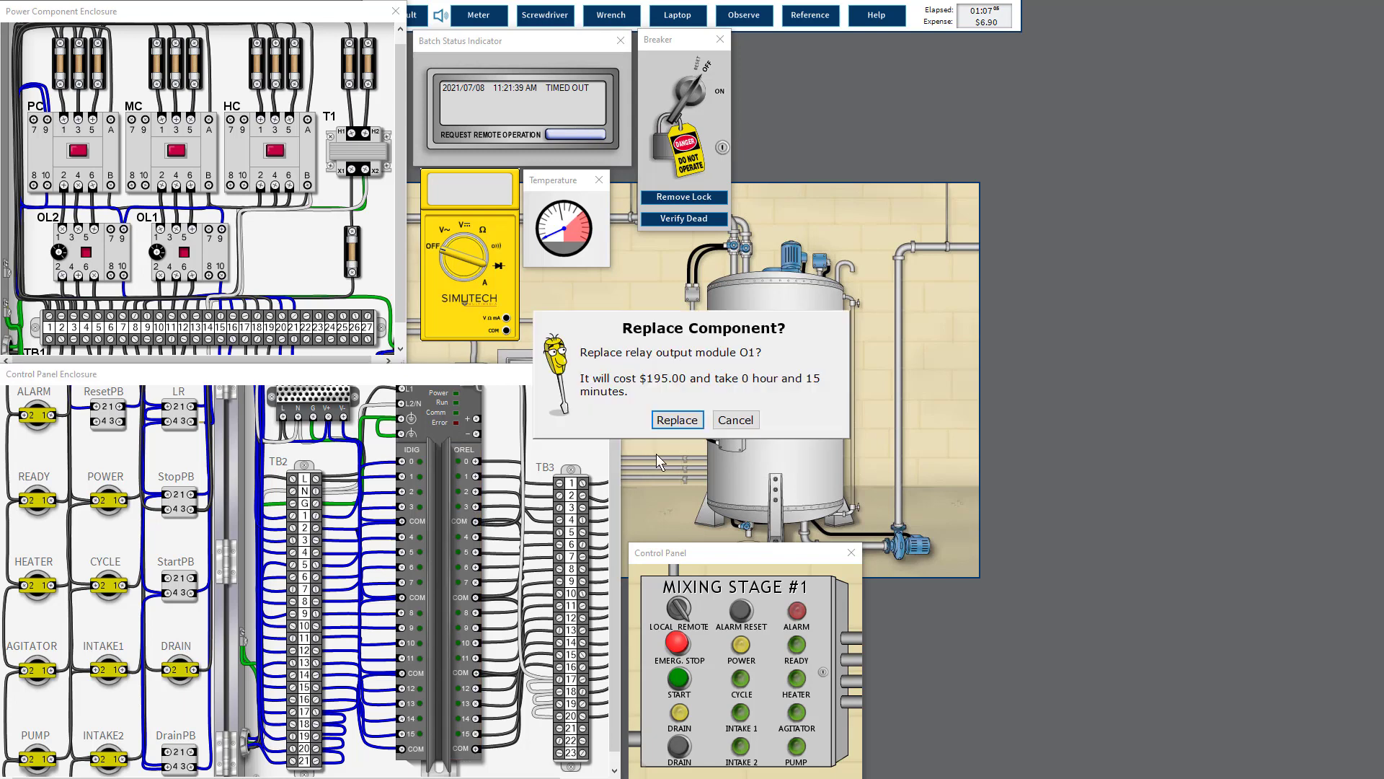
{"action": "left_click", "coordinate": [687, 420]}
{"action": "left_click", "coordinate": [698, 198]}
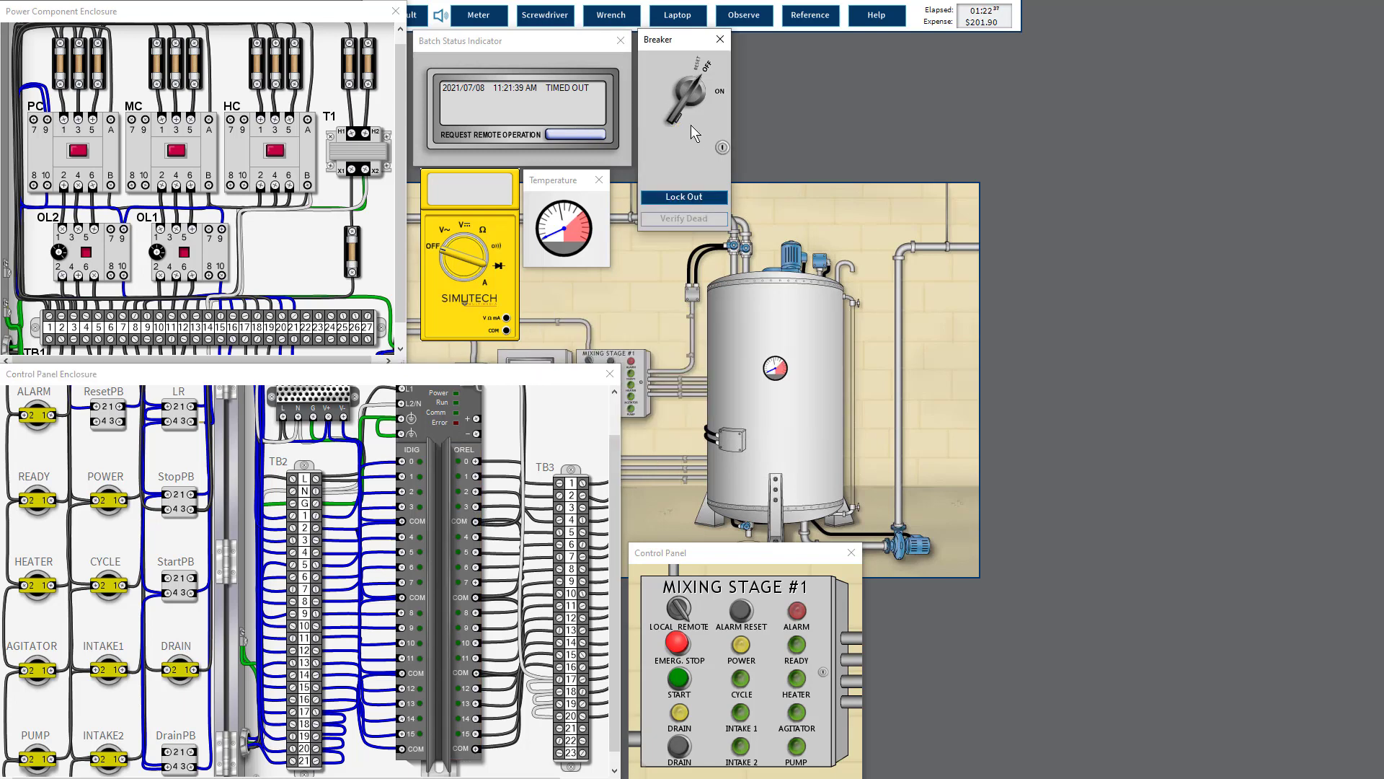
{"action": "left_click", "coordinate": [695, 105]}
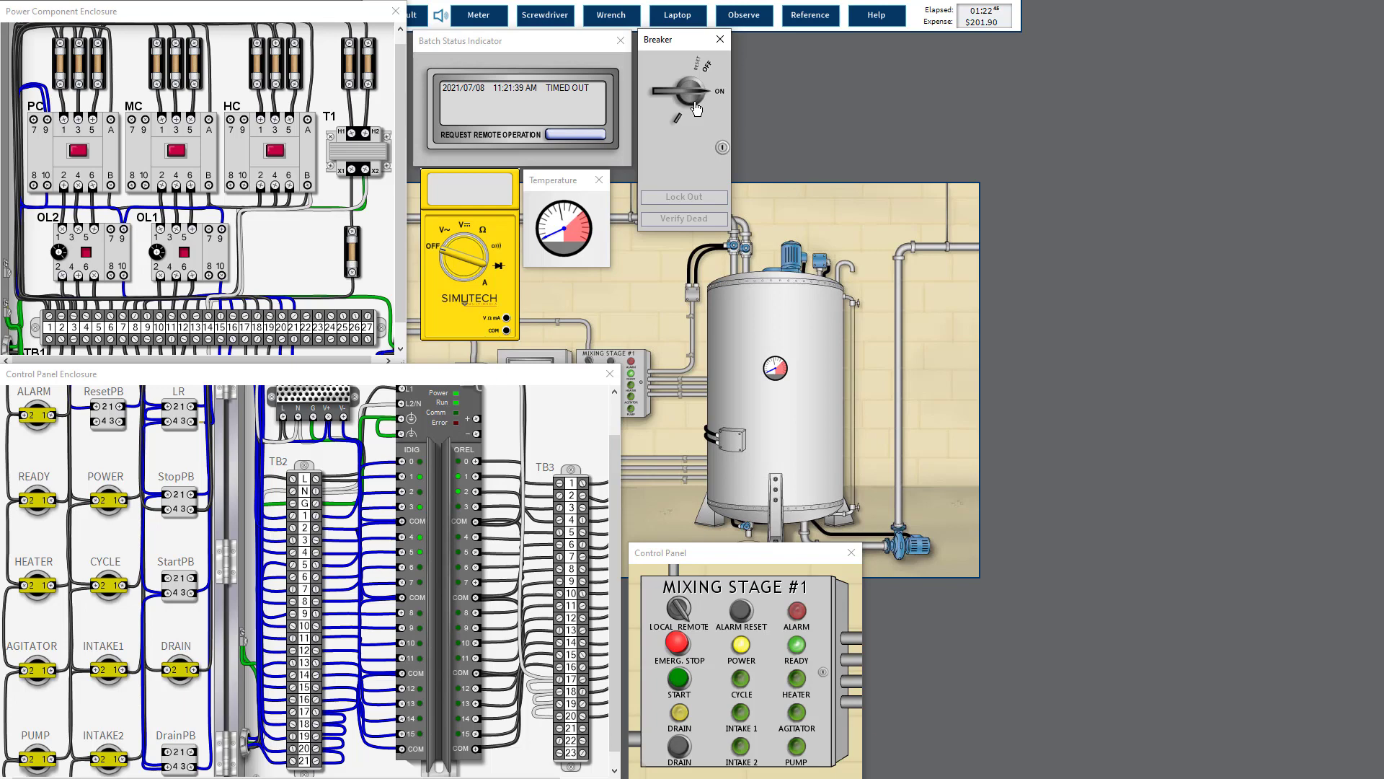
Open the PLC programmer on the laptop, go online with Program1 and place its window in the free space beside the tank
{"action": "left_click", "coordinate": [672, 20]}
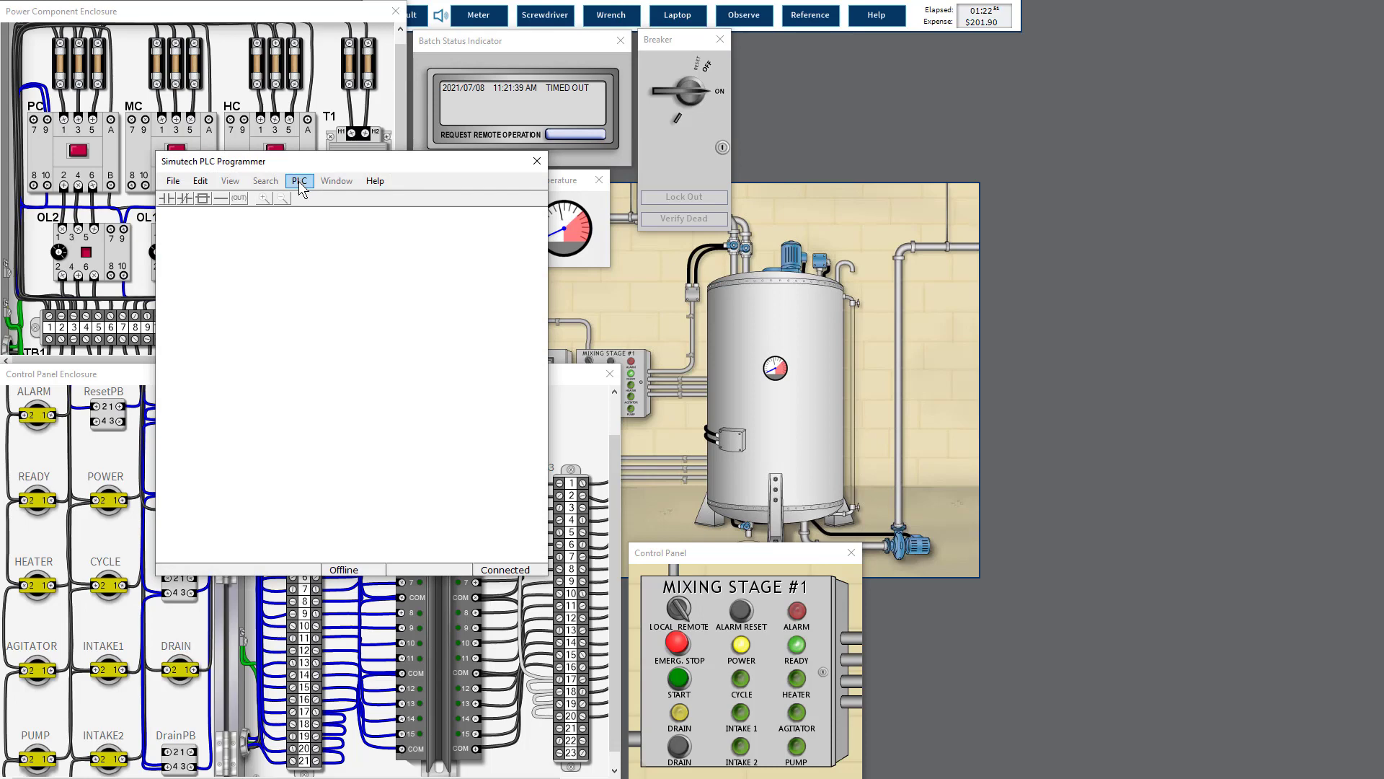
{"action": "left_click", "coordinate": [299, 181]}
{"action": "left_click", "coordinate": [315, 229]}
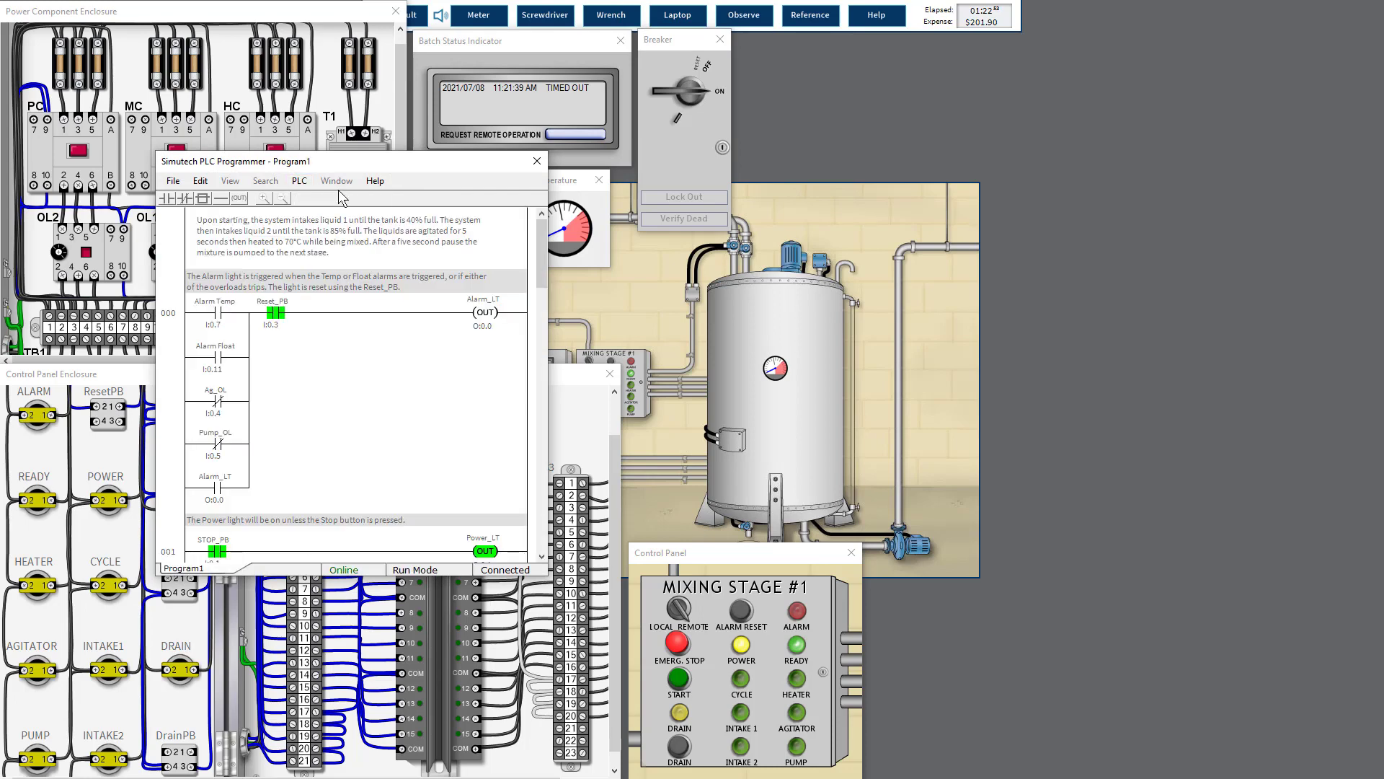
{"action": "left_click_drag", "start_coordinate": [346, 165], "coordinate": [1180, 375]}
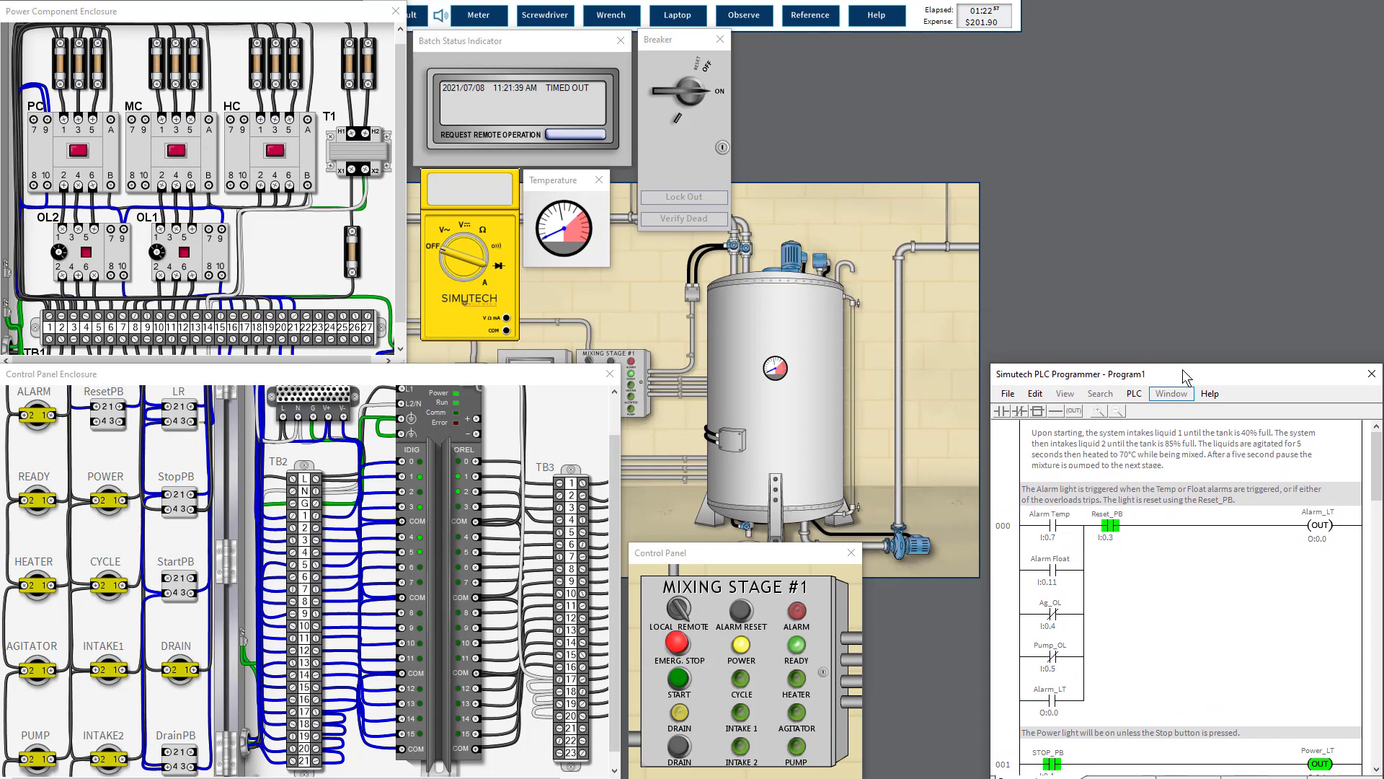
{"action": "left_click_drag", "start_coordinate": [1144, 65], "coordinate": [1144, 2]}
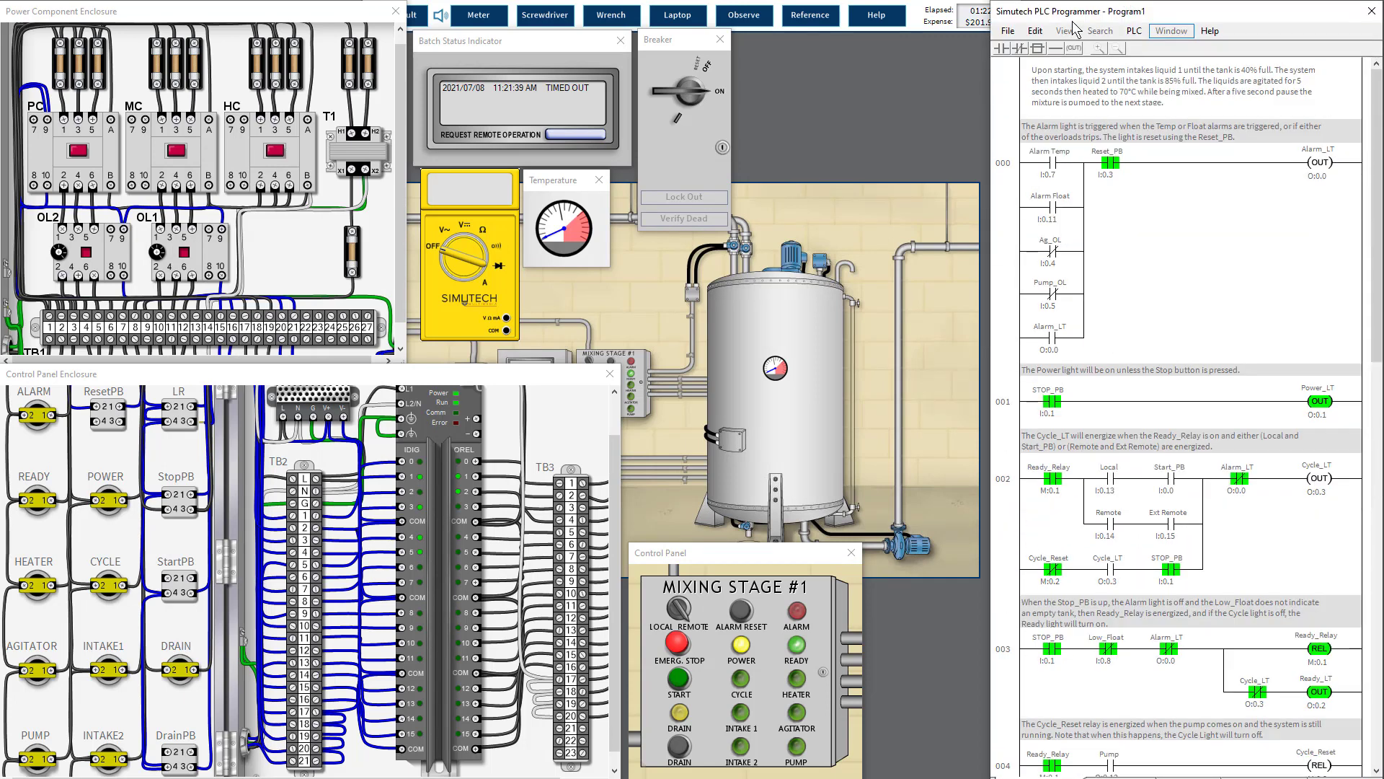
Open Program_14 in the PLC programmer and download it to the PLC
{"action": "left_click", "coordinate": [1008, 31]}
{"action": "mouse_move", "coordinate": [1020, 65]}
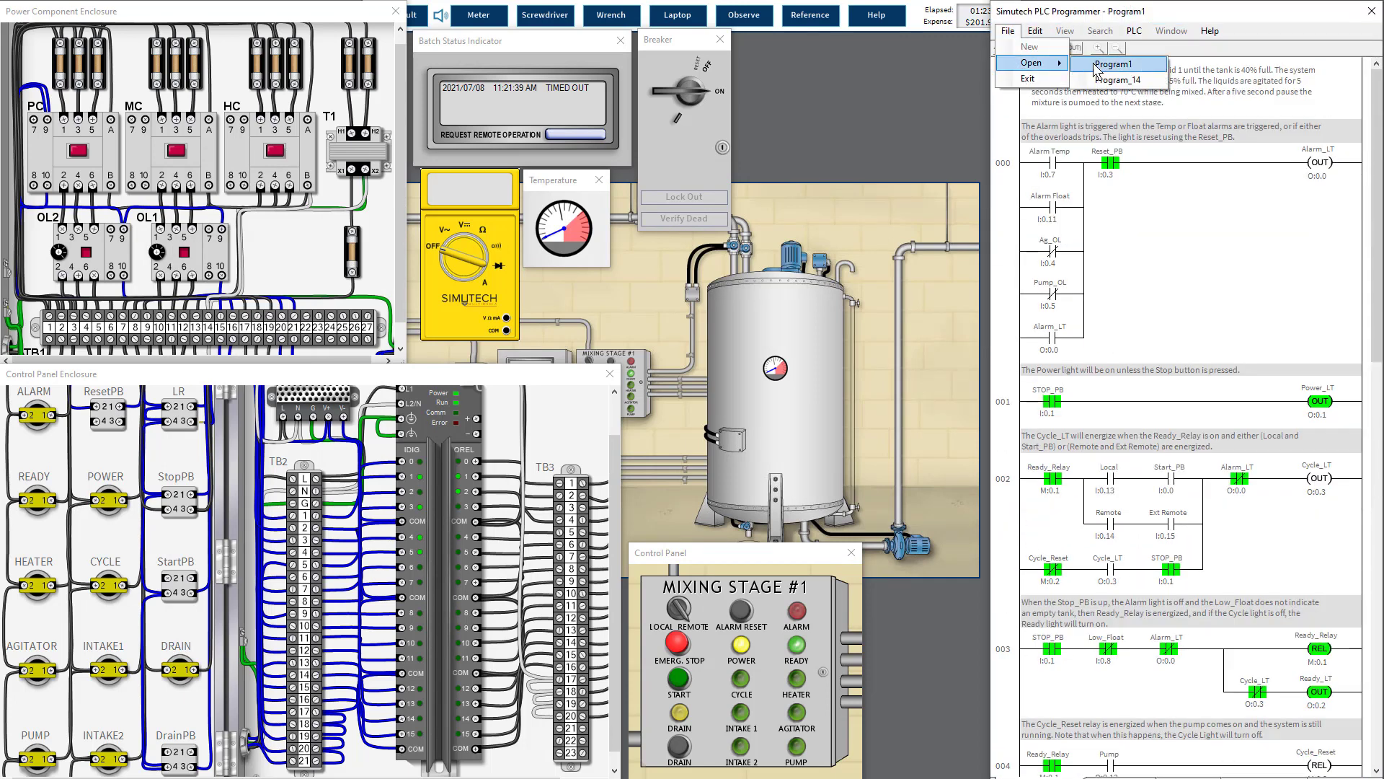
{"action": "left_click", "coordinate": [1099, 81]}
{"action": "left_click", "coordinate": [1134, 31]}
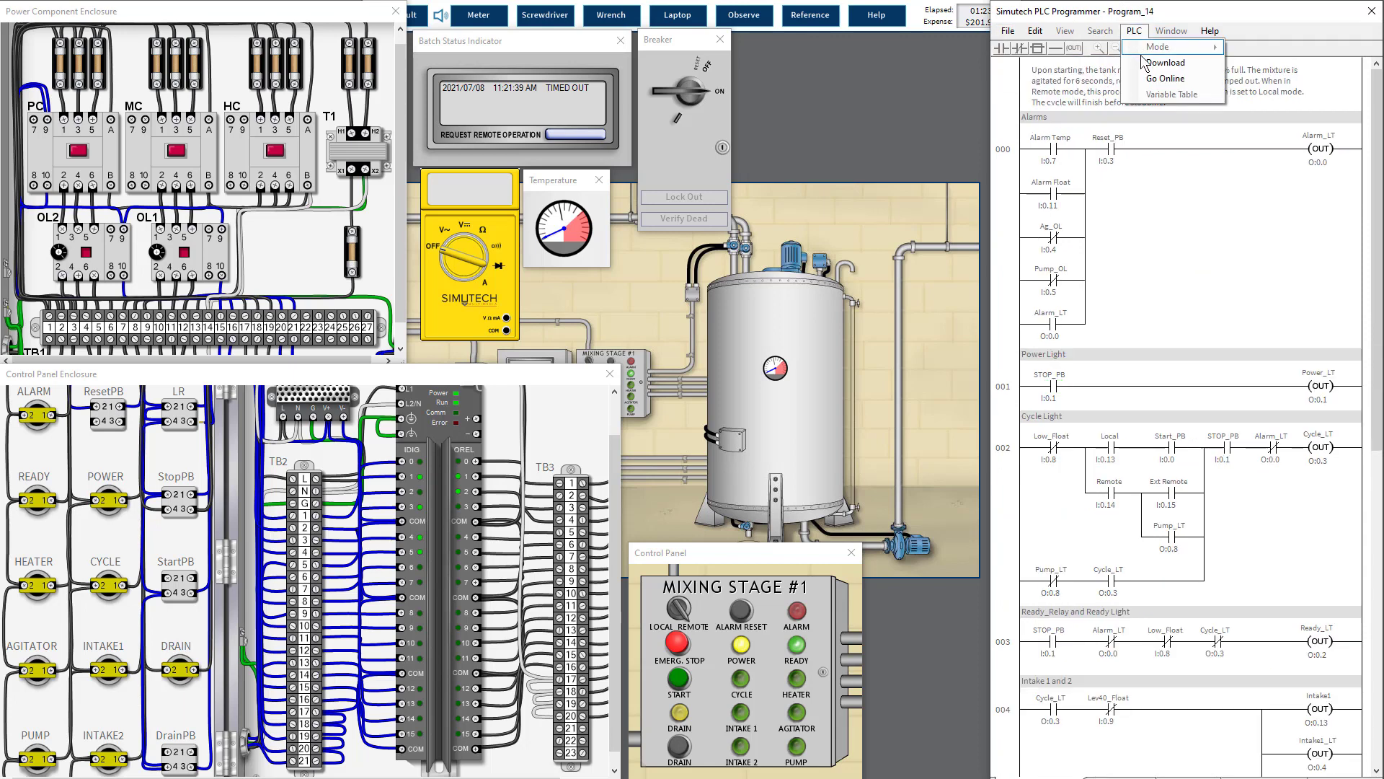
{"action": "left_click", "coordinate": [1144, 59]}
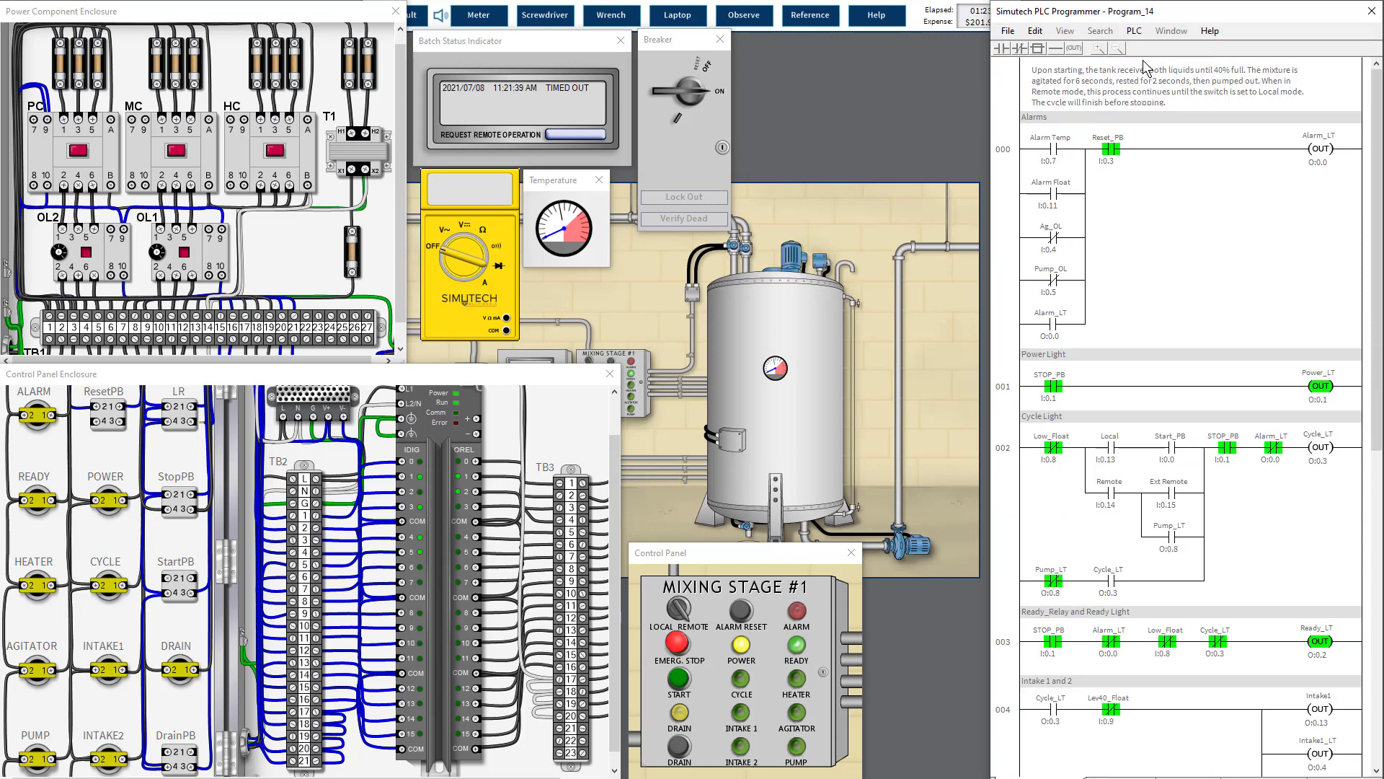
Request remote operation at the batch status indicator and try the drain pushbutton on the control panel
{"action": "left_click", "coordinate": [595, 146]}
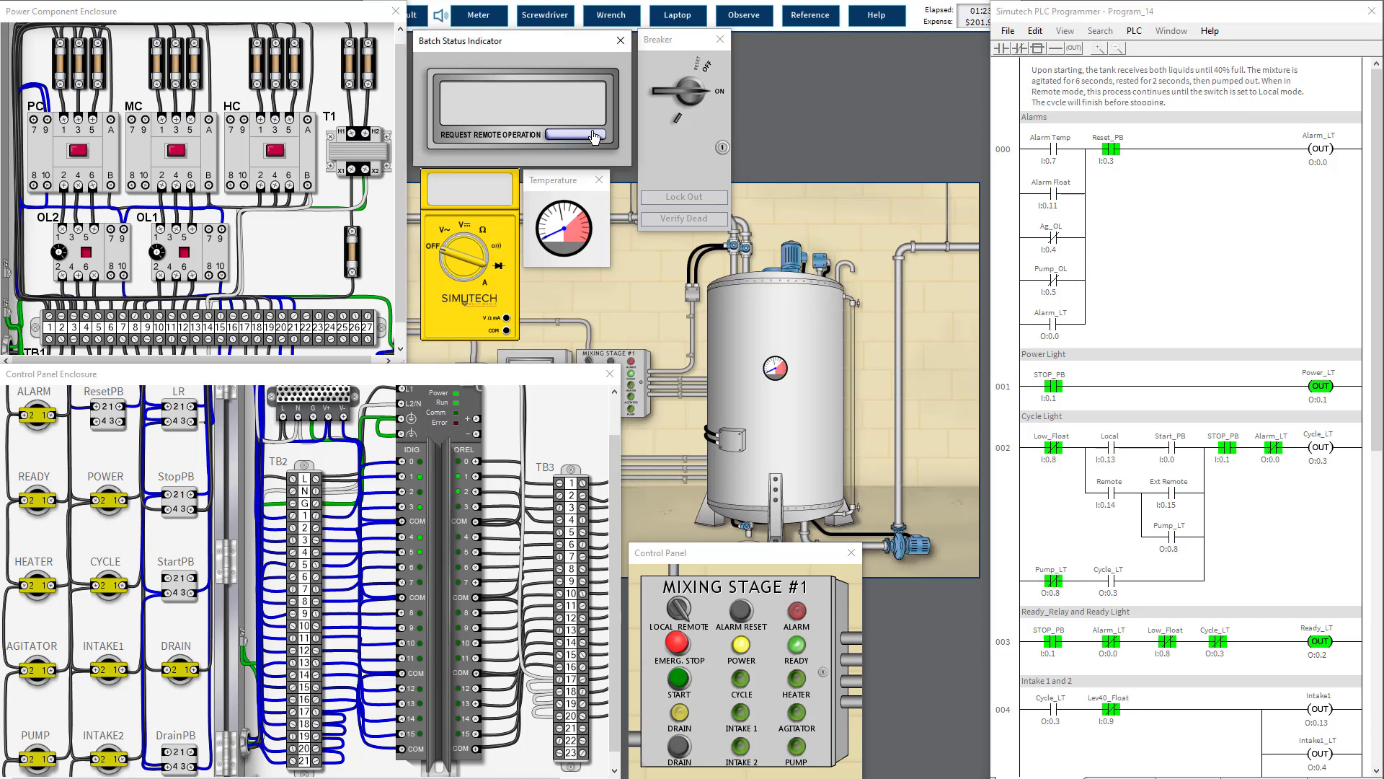
{"action": "left_click", "coordinate": [596, 144]}
{"action": "left_click", "coordinate": [565, 142]}
{"action": "left_click", "coordinate": [678, 750]}
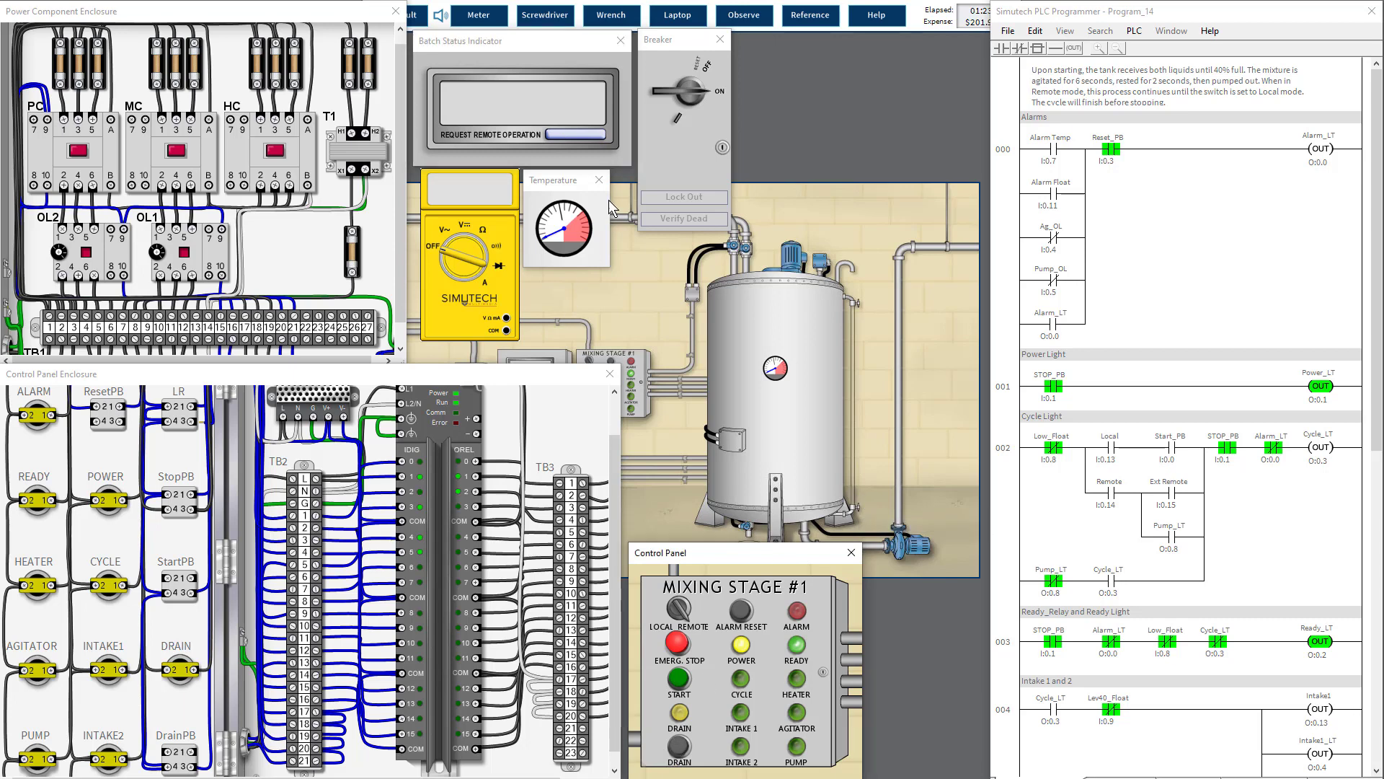
{"action": "left_click", "coordinate": [577, 137]}
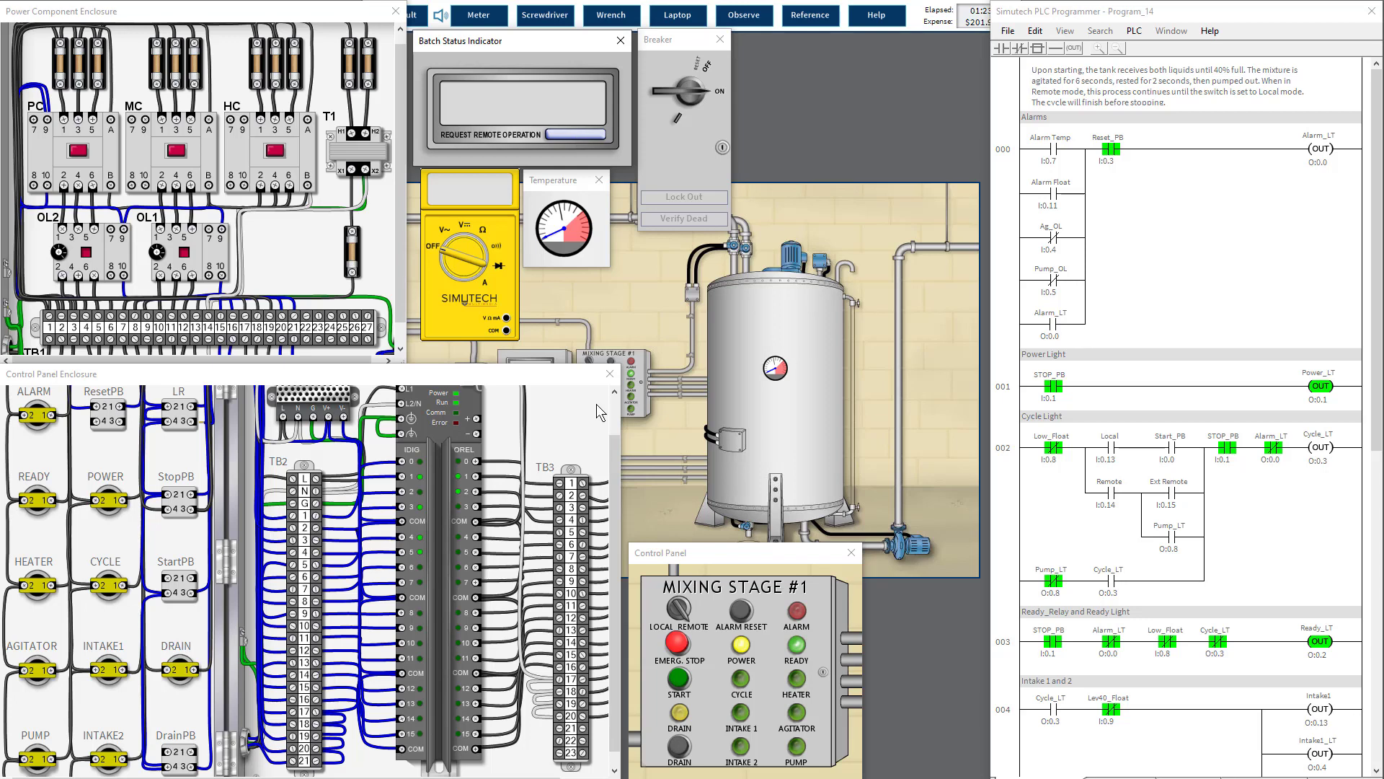
Set the control panel's LOCAL/REMOTE selector switch to Local
{"action": "left_click", "coordinate": [675, 613]}
{"action": "left_click", "coordinate": [675, 613]}
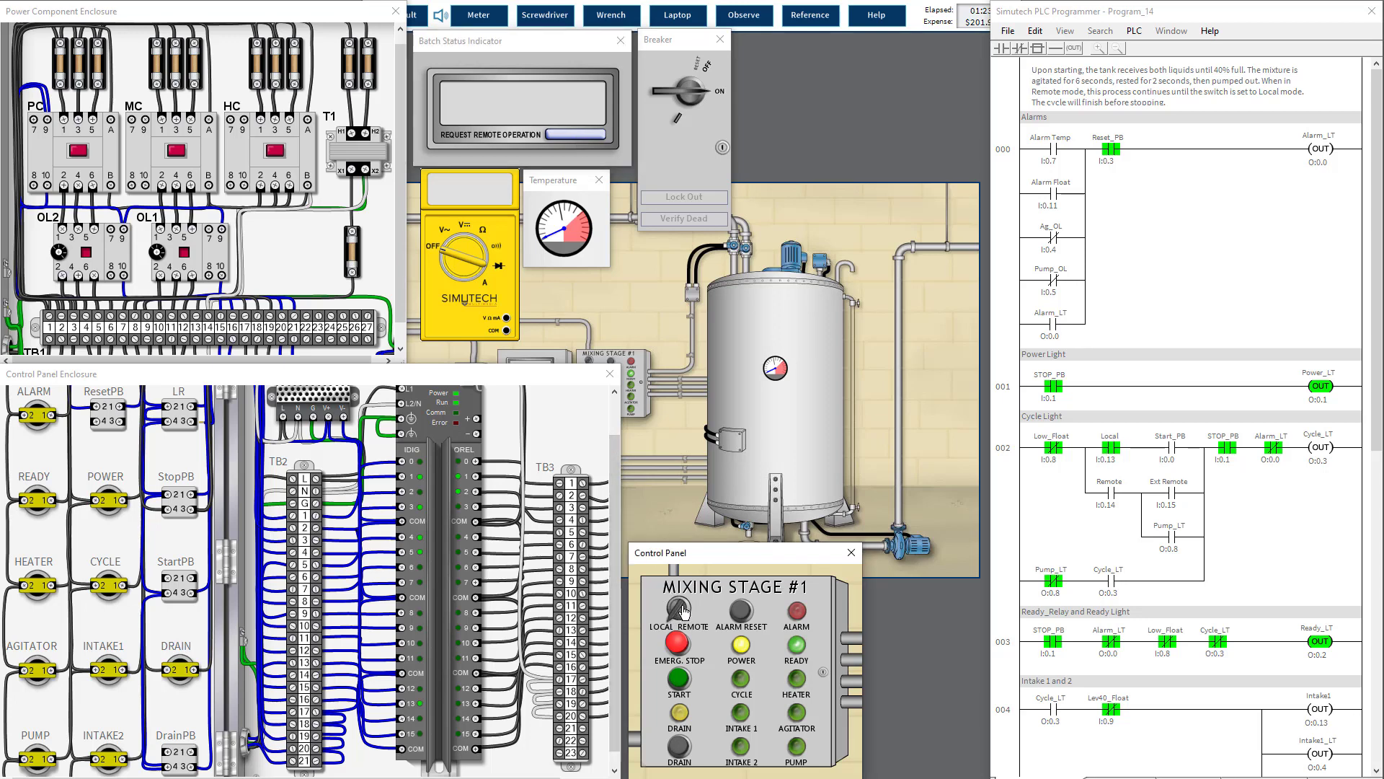
Toggle the control panel's LOCAL/REMOTE selector between Local and Remote, leaving it on Remote
{"action": "left_click", "coordinate": [674, 613]}
{"action": "left_click", "coordinate": [684, 612]}
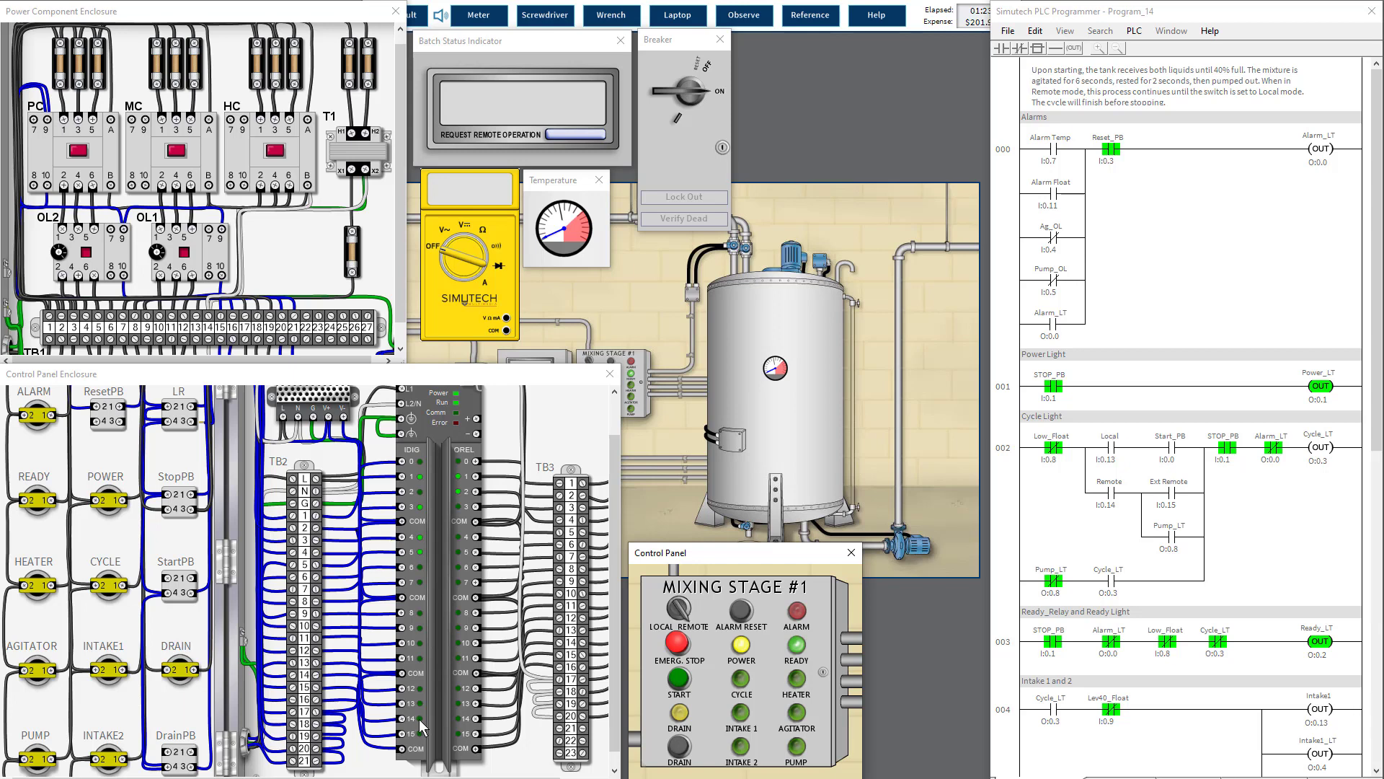
{"action": "left_click", "coordinate": [675, 614]}
{"action": "left_click", "coordinate": [676, 613]}
Switch to the diagrams in PDF-XChange Editor and examine the REMOTE contact's circuit to PLC input I:0.14
{"action": "key", "text": "alt+Tab"}
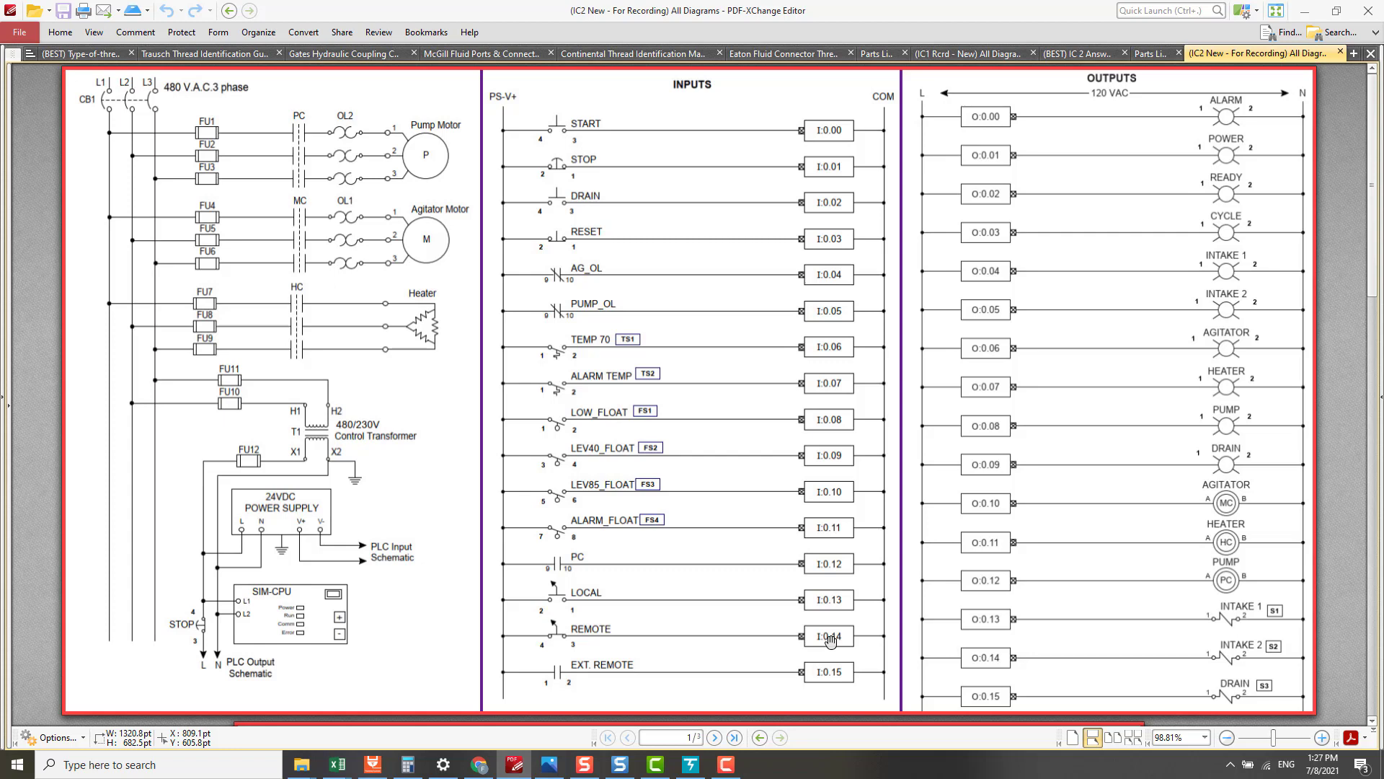
{"action": "key", "text": "alt+Tab"}
{"action": "key", "text": "alt+Tab"}
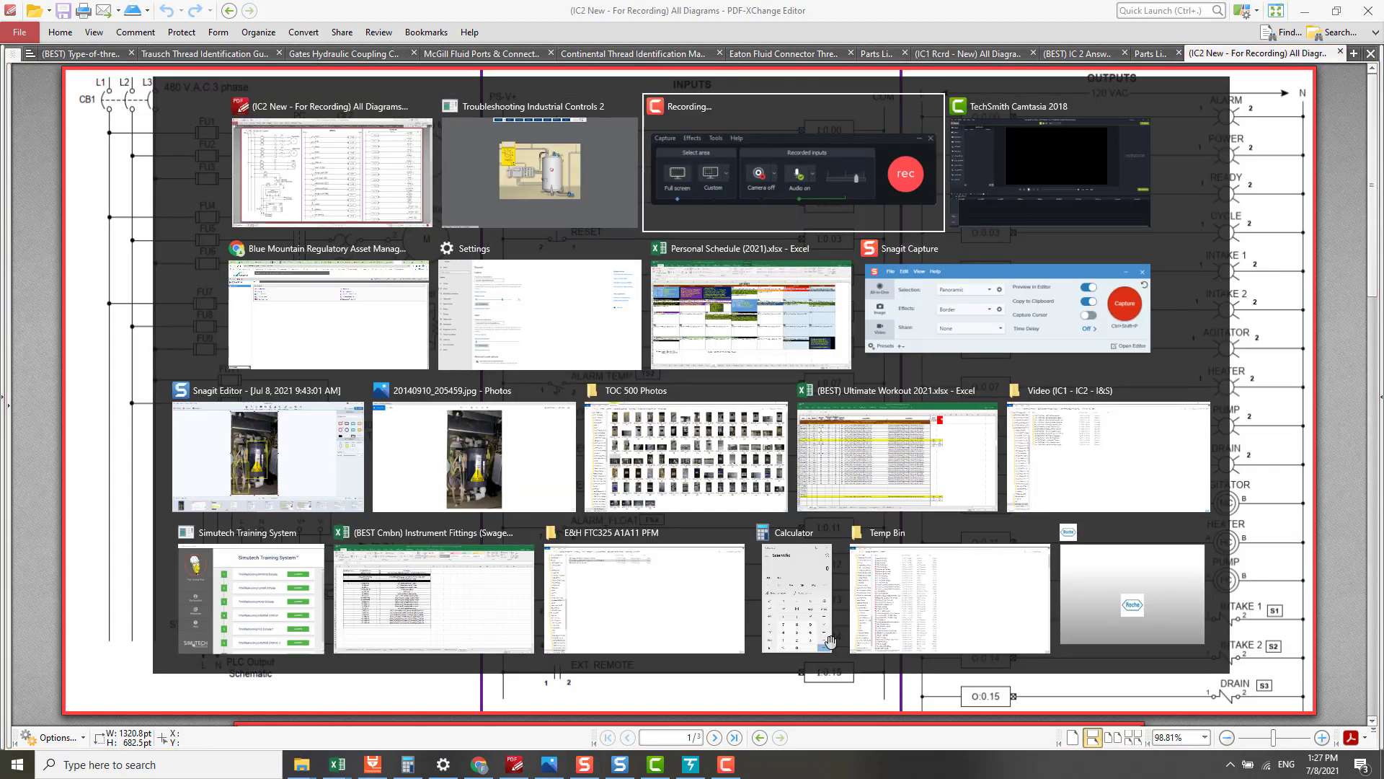
{"action": "key", "text": "alt+Tab"}
{"action": "key", "text": "shift+alt+Tab"}
{"action": "key", "text": "shift+alt+Tab"}
{"action": "key", "text": "shift+alt+Tab"}
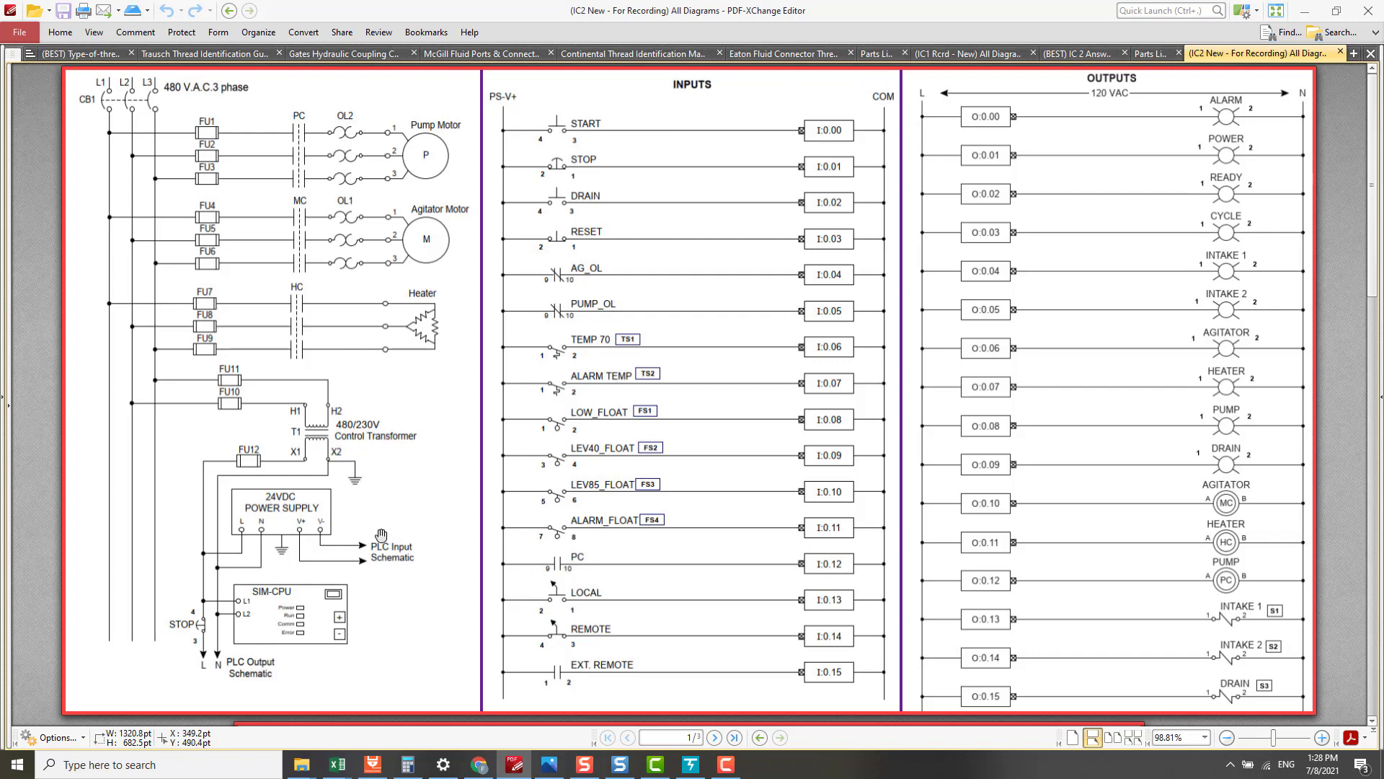
Return to the simulator and measure the DC voltage between the power supply's V- terminal and PLC input 14
{"action": "key", "text": "alt+Tab"}
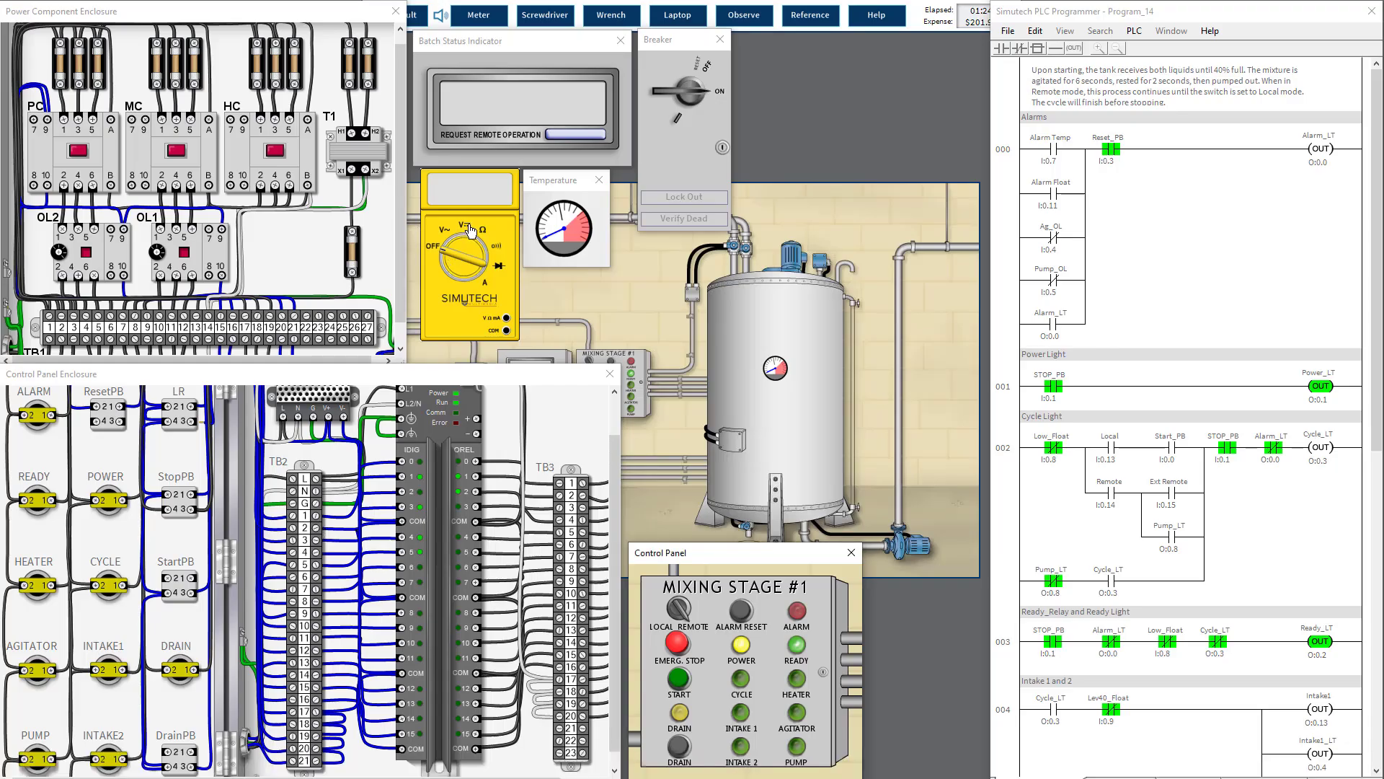
{"action": "left_click", "coordinate": [469, 230]}
{"action": "left_click_drag", "start_coordinate": [497, 315], "coordinate": [330, 398]}
{"action": "left_click_drag", "start_coordinate": [445, 320], "coordinate": [401, 718]}
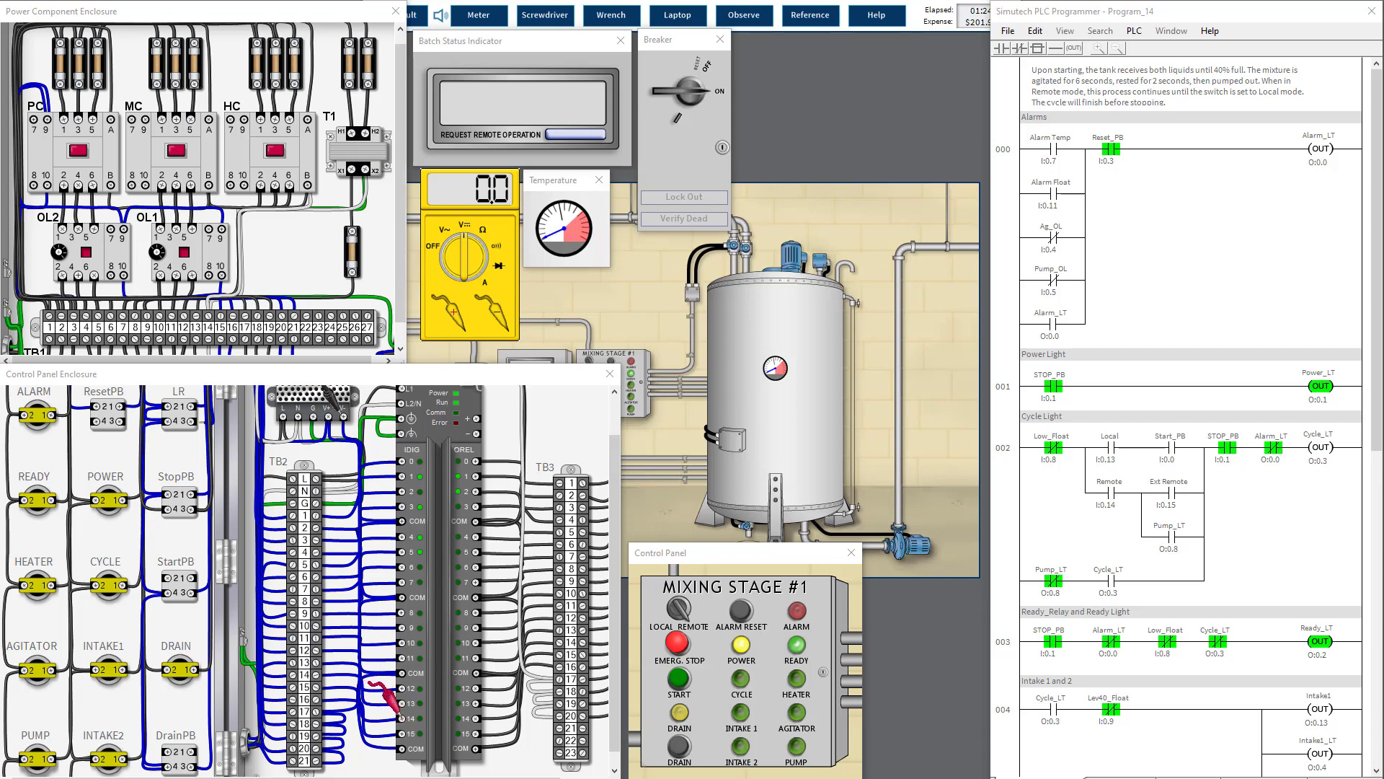
Check the LR switch wiring in the PDF diagrams, measure the DC voltage at LR terminal 3, and turn the meter off
{"action": "key", "text": "alt+Tab"}
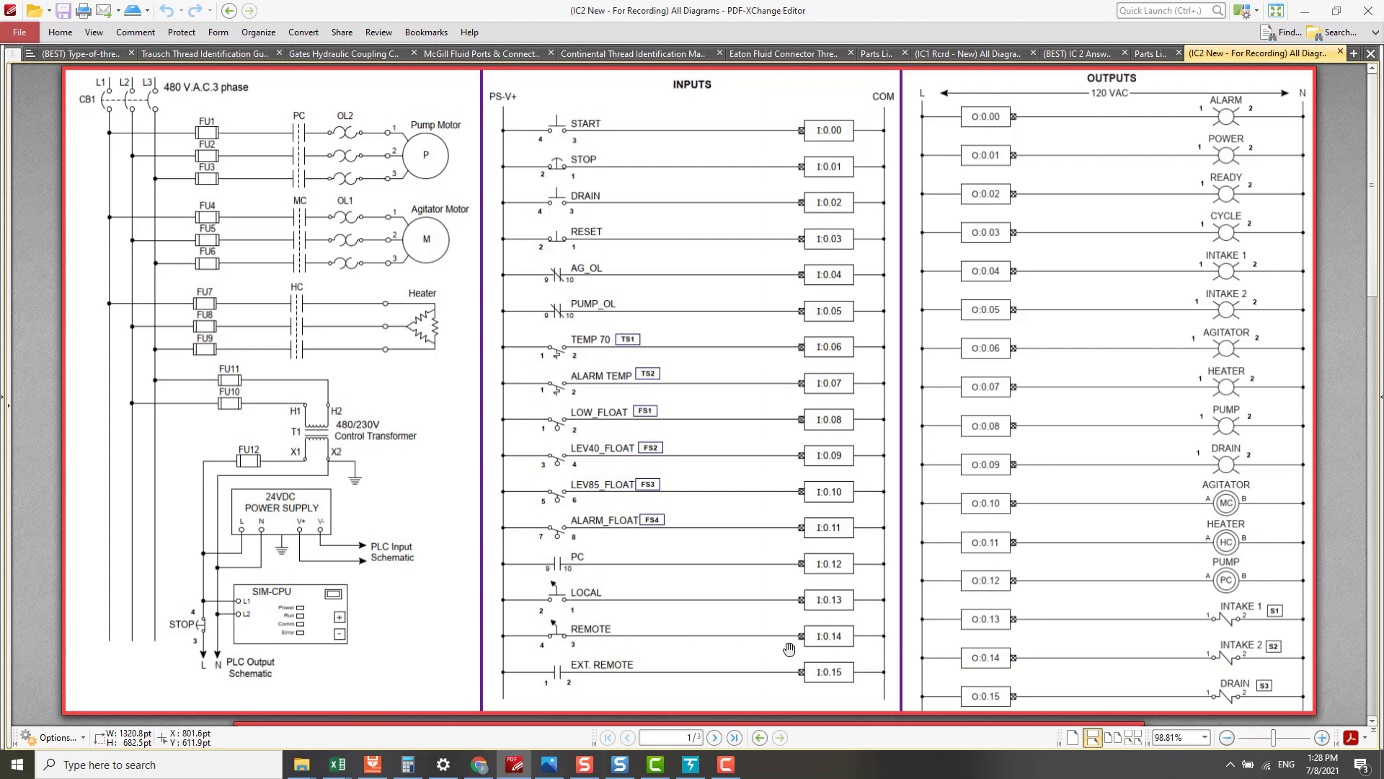
{"action": "scroll", "coordinate": [787, 649], "scroll_direction": "down", "scroll_amount": 15}
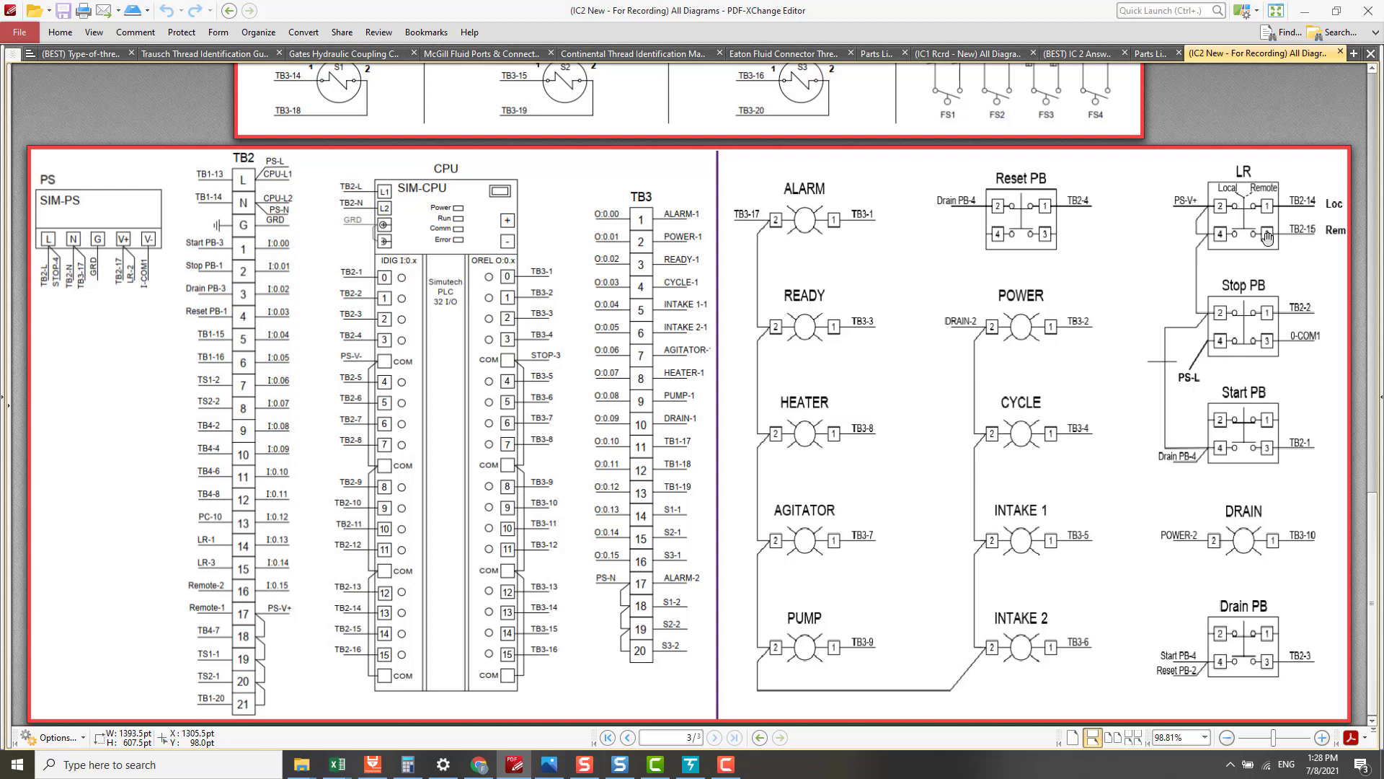
{"action": "key", "text": "Home"}
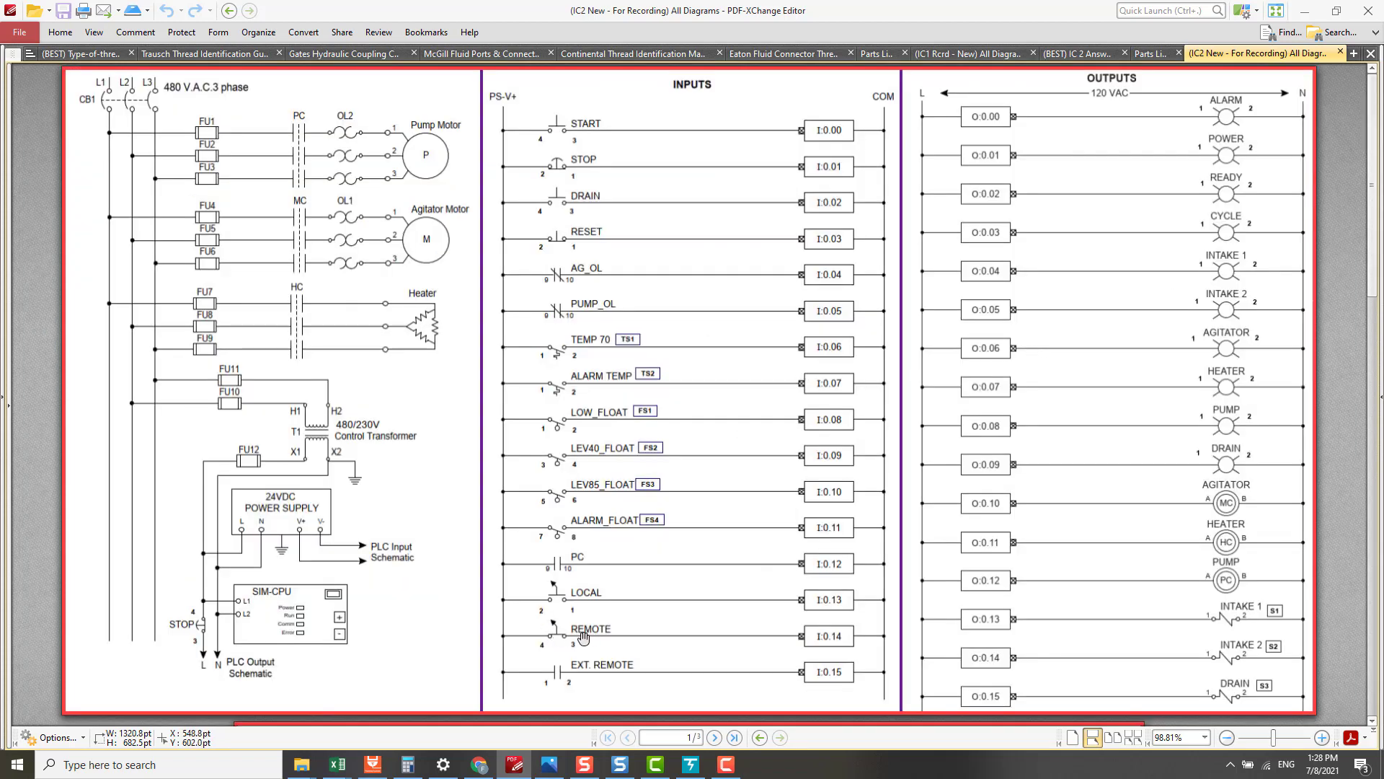
{"action": "key", "text": "alt+Tab"}
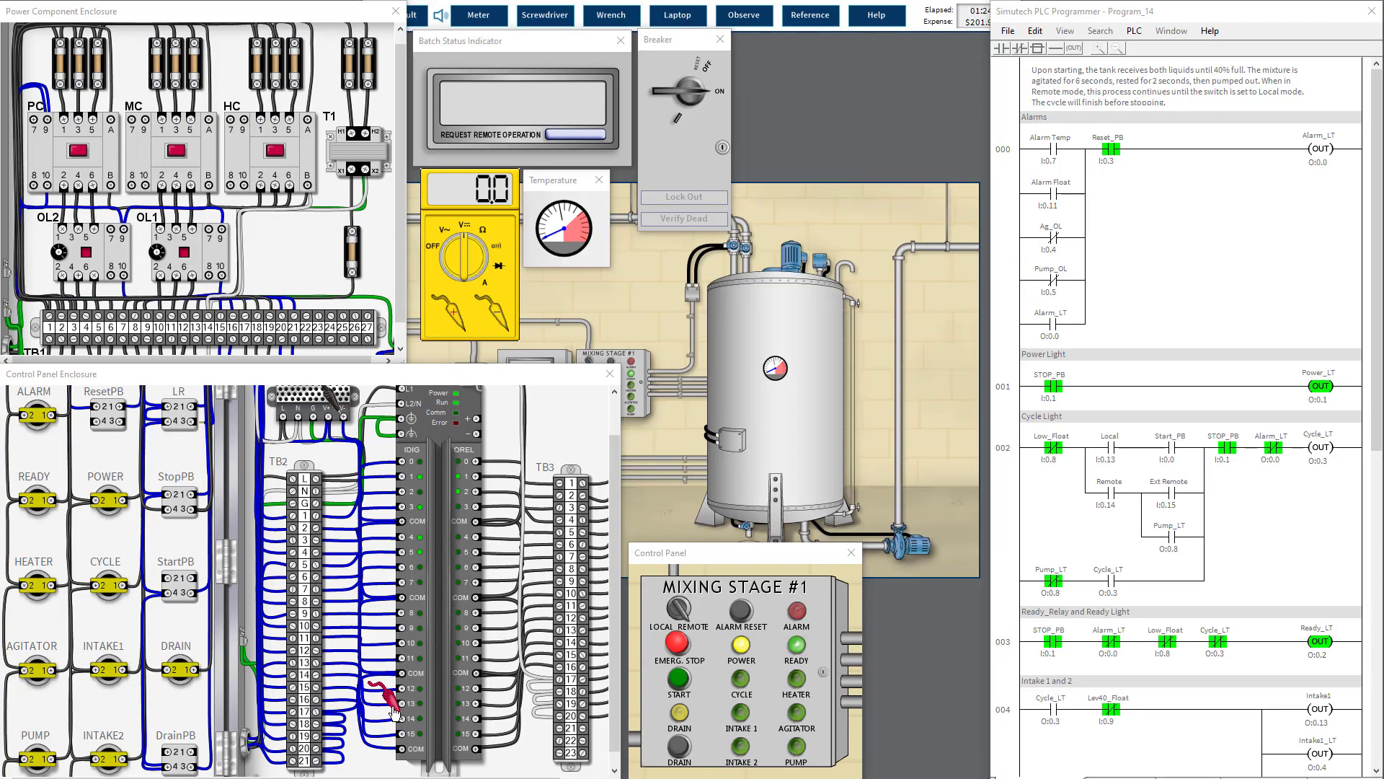
{"action": "left_click_drag", "start_coordinate": [394, 712], "coordinate": [191, 422]}
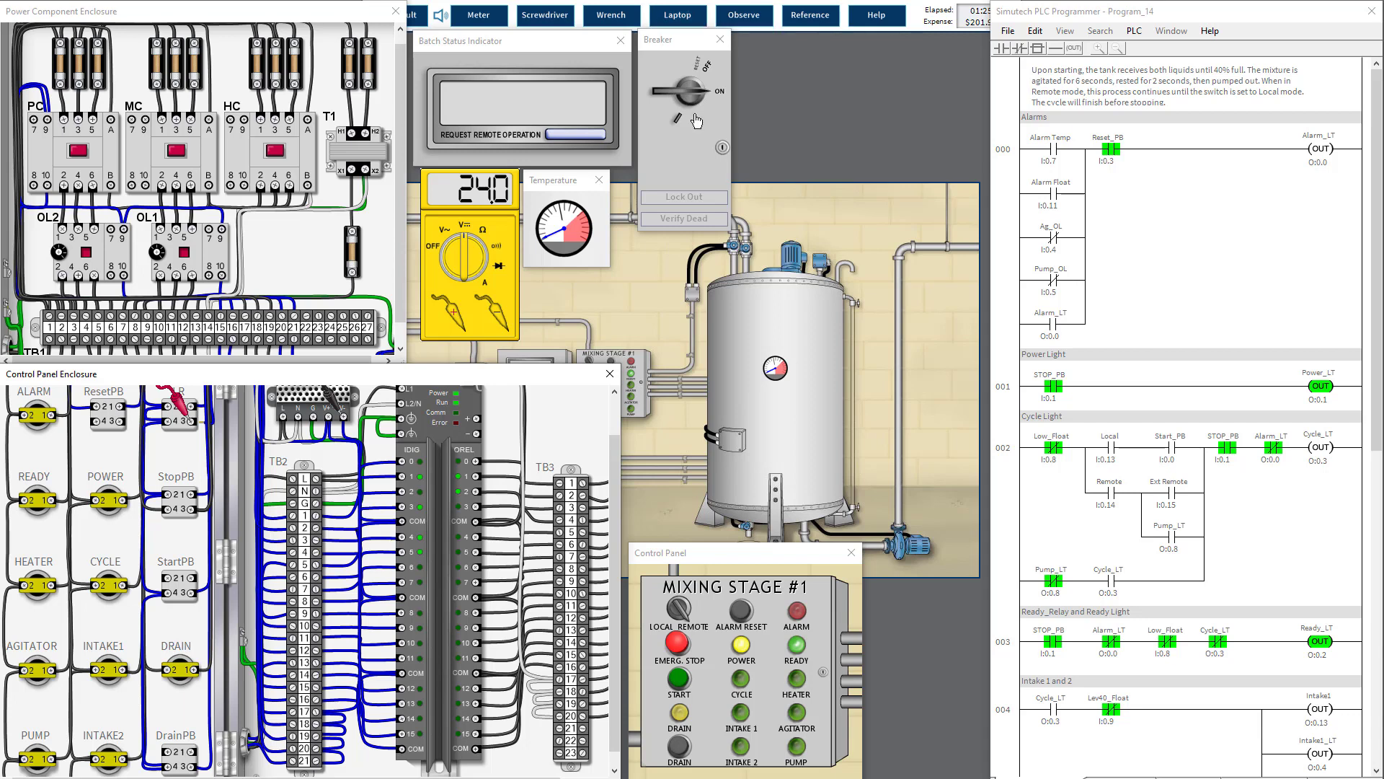
{"action": "left_click", "coordinate": [434, 255]}
Turn the breaker off, lock it out and verify that the circuit is dead
{"action": "left_click", "coordinate": [693, 118]}
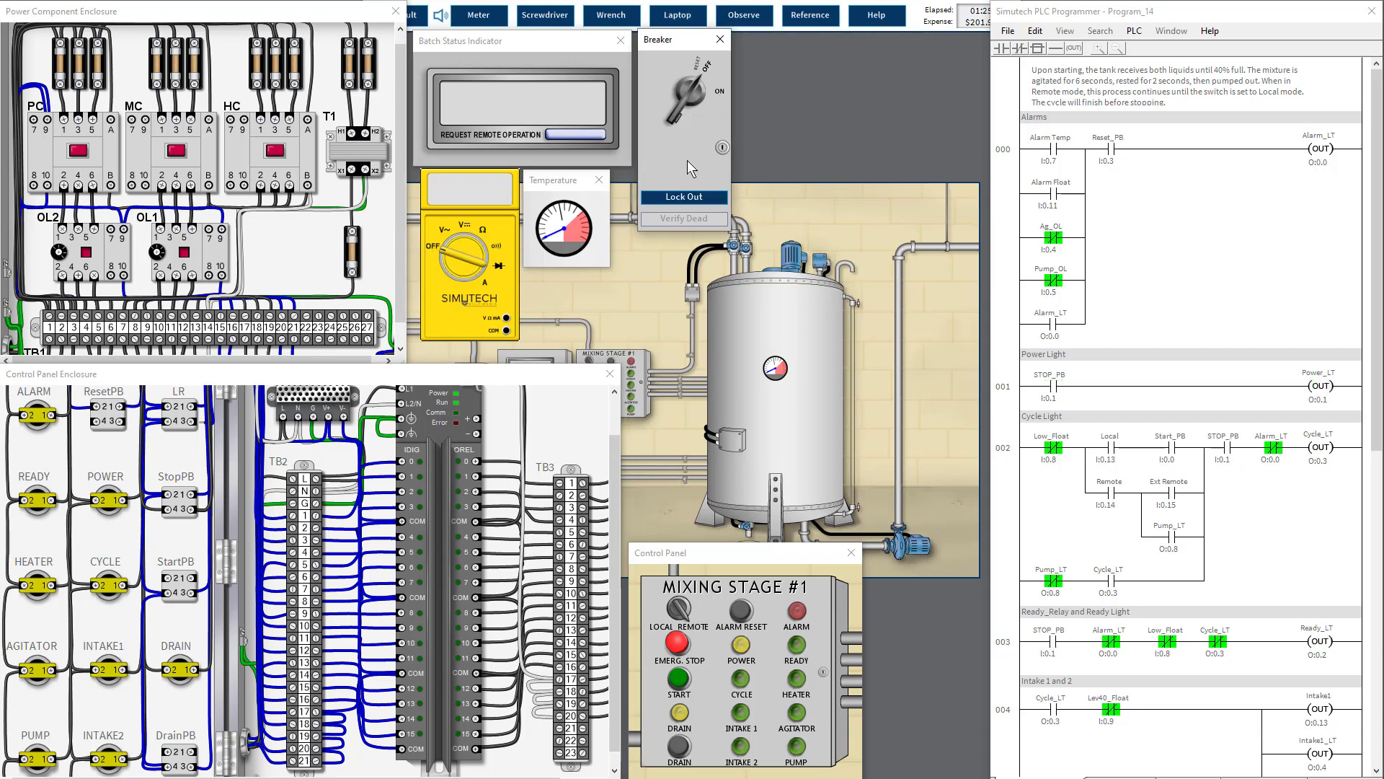
{"action": "left_click", "coordinate": [683, 197]}
{"action": "left_click", "coordinate": [690, 219]}
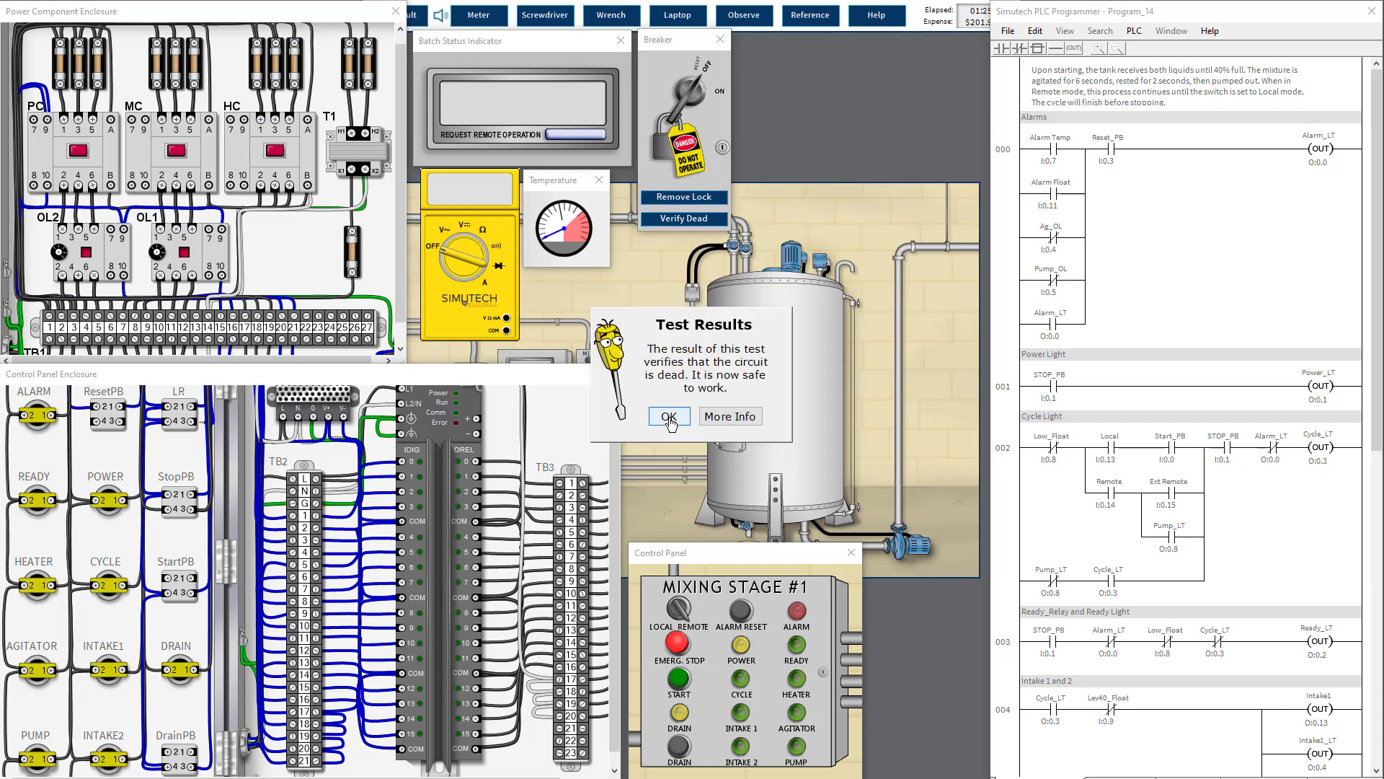
{"action": "left_click", "coordinate": [667, 416]}
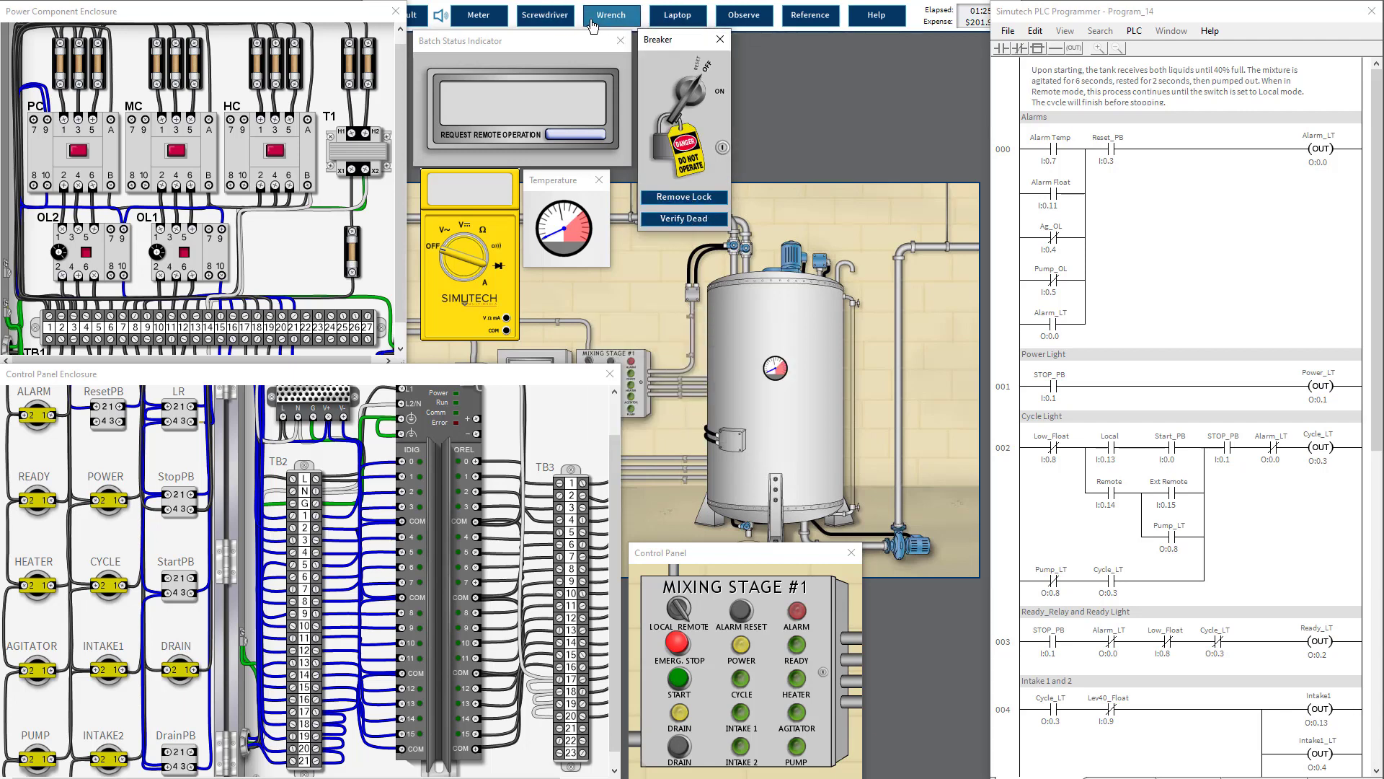
Fix the connection at LR terminal 3 with the screwdriver, then remove the lock and turn the breaker on
{"action": "left_click", "coordinate": [545, 15]}
{"action": "left_click", "coordinate": [192, 421]}
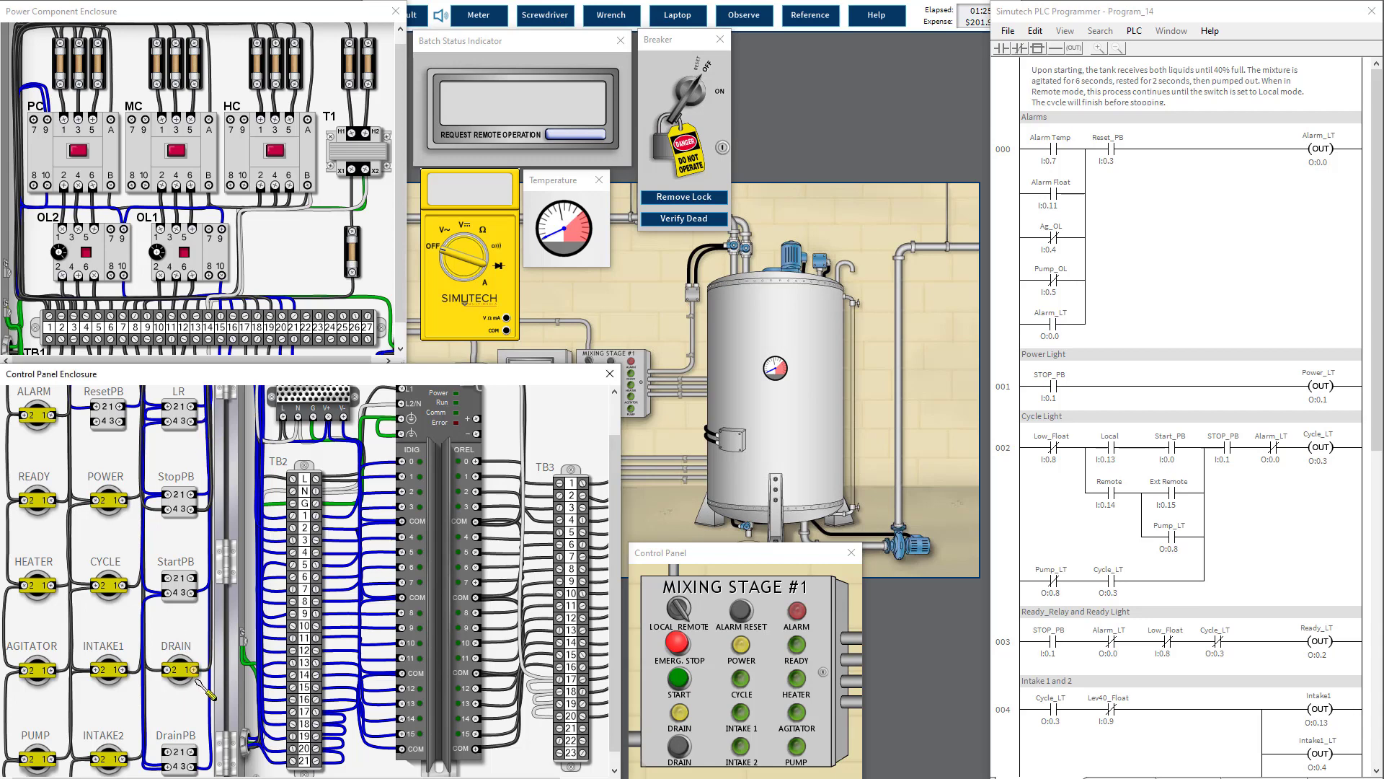
{"action": "left_click", "coordinate": [683, 196]}
{"action": "left_click", "coordinate": [703, 112]}
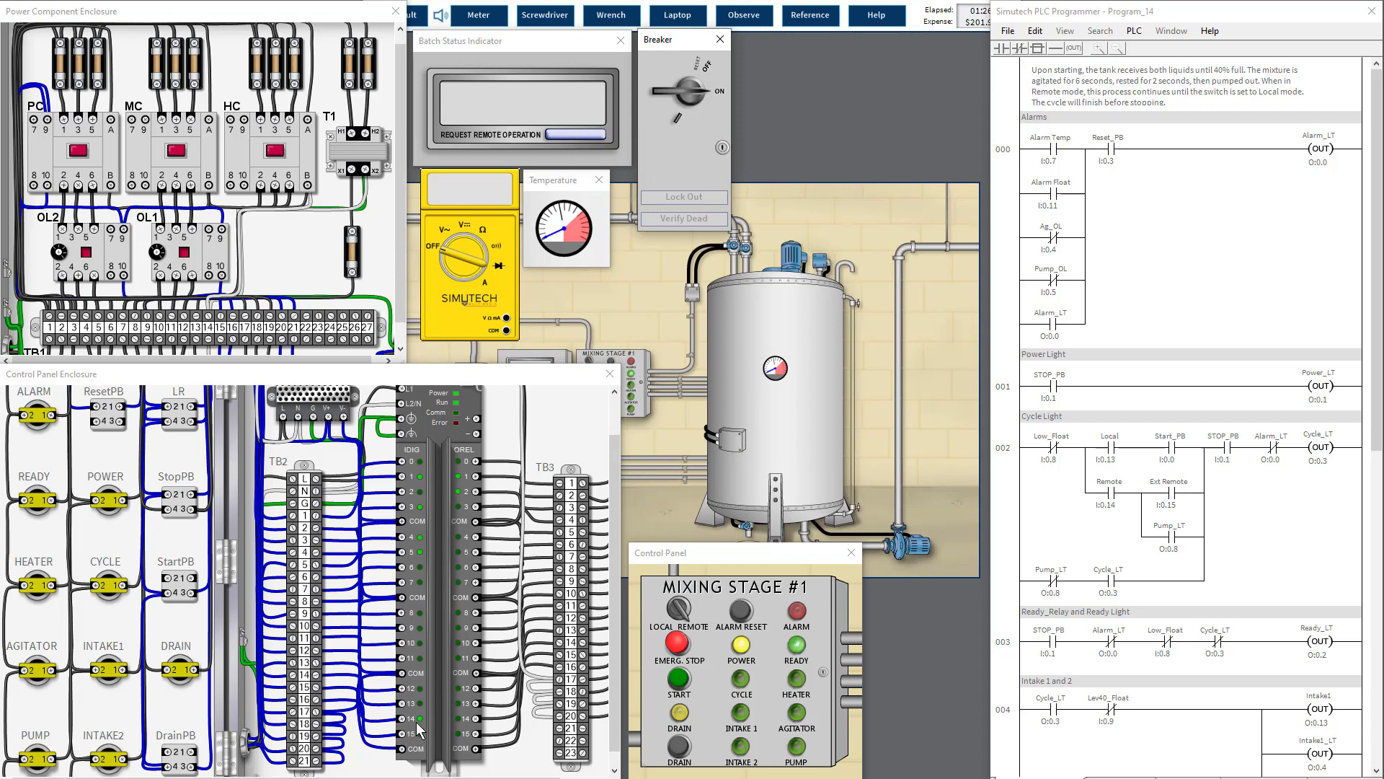
Request remote operation at the batch status indicator and set the selector to Local during the running cycle
{"action": "left_click", "coordinate": [585, 140]}
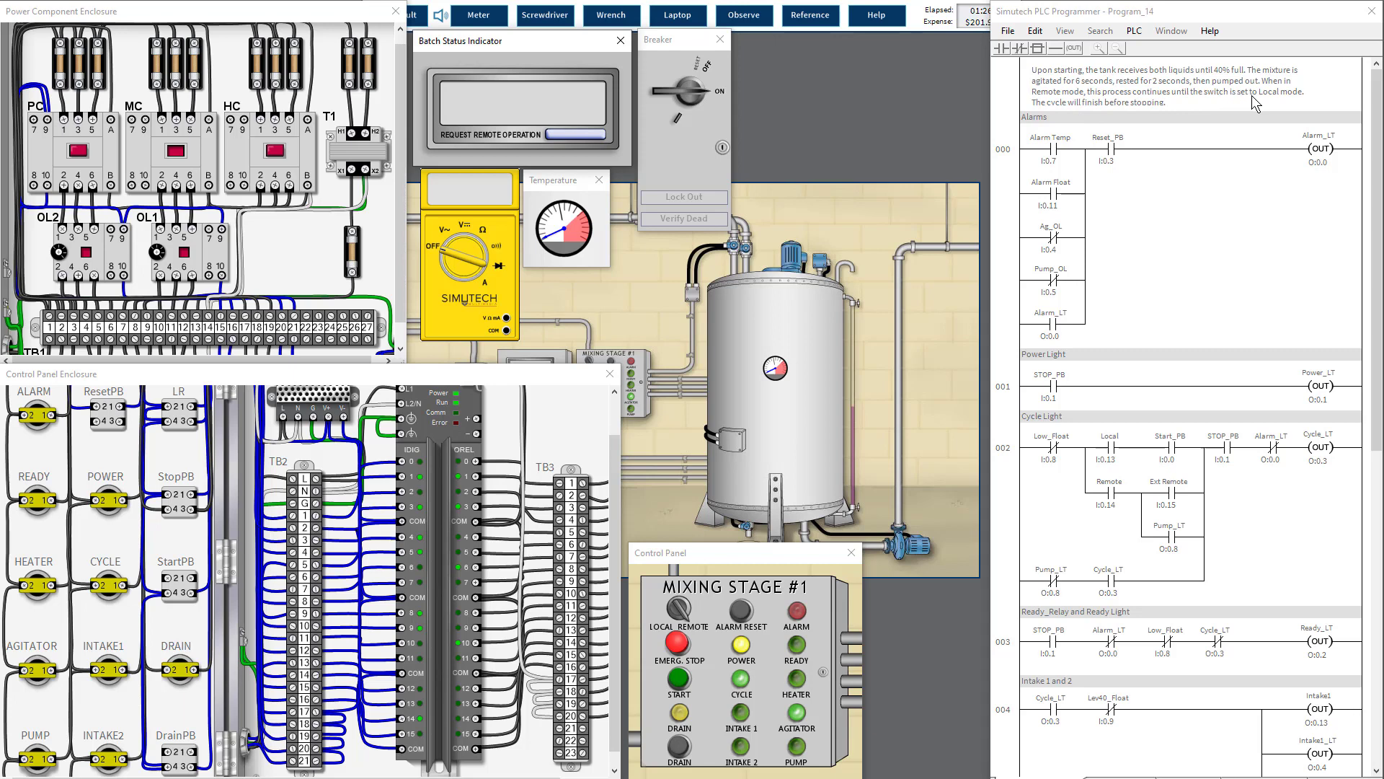
{"action": "left_click", "coordinate": [678, 613]}
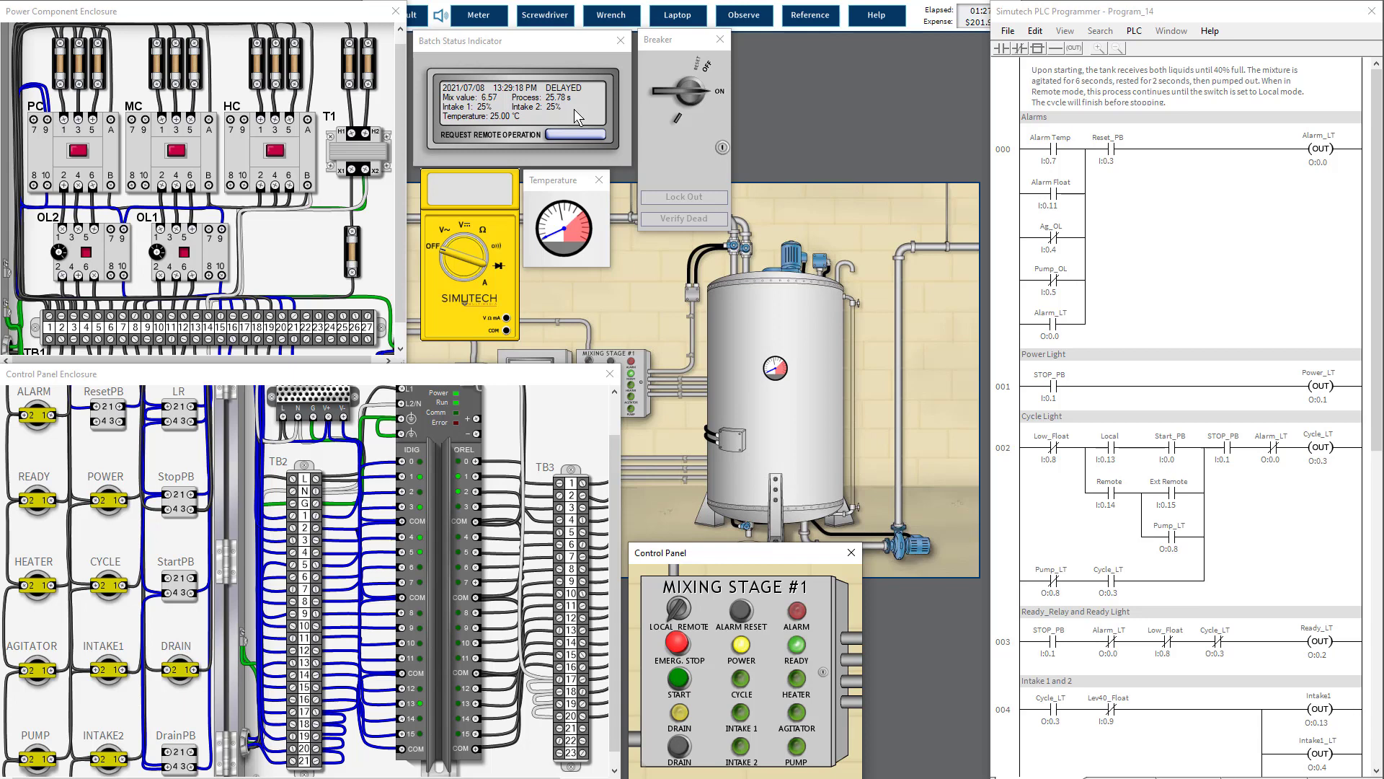
Shut off and lock out the breaker again, and verify the circuit is dead
{"action": "left_click", "coordinate": [686, 115]}
{"action": "left_click", "coordinate": [693, 197]}
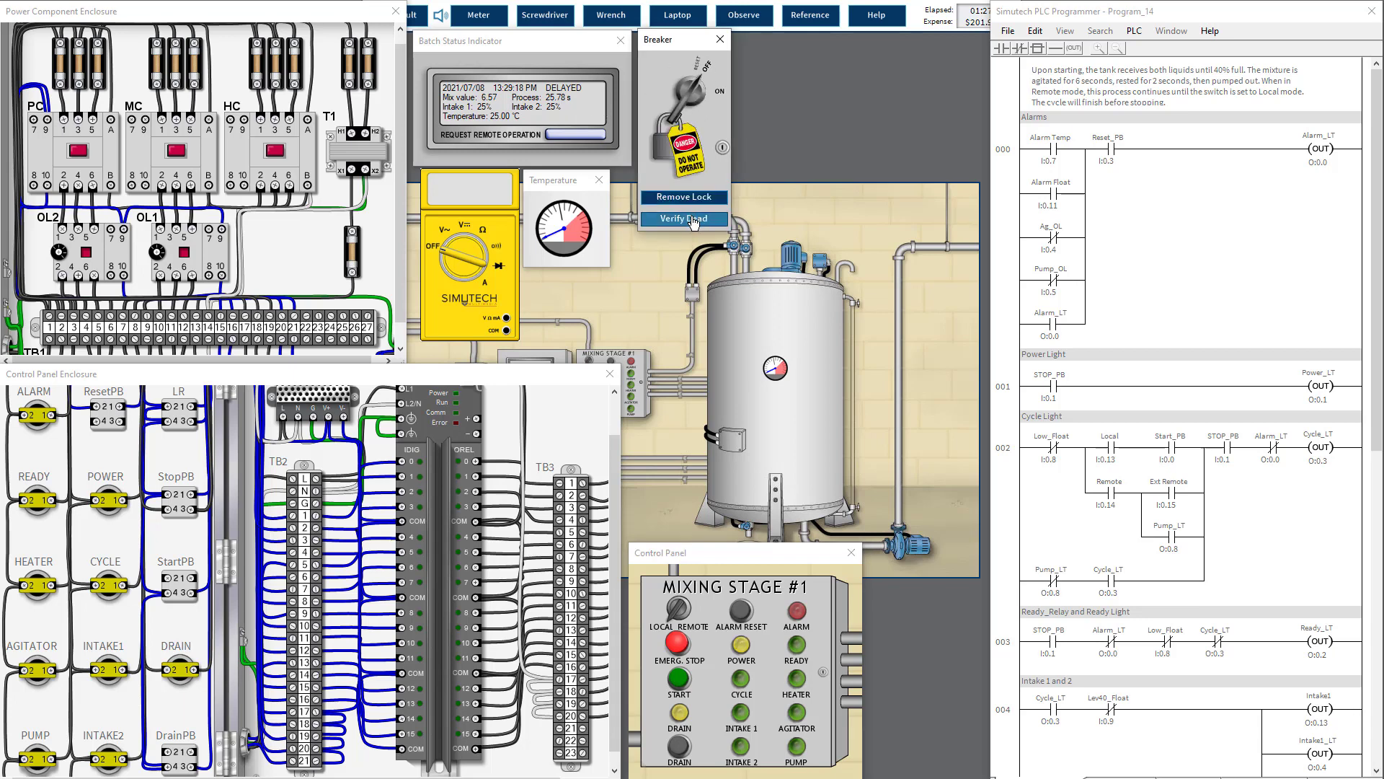
{"action": "left_click", "coordinate": [692, 219]}
{"action": "left_click", "coordinate": [669, 416]}
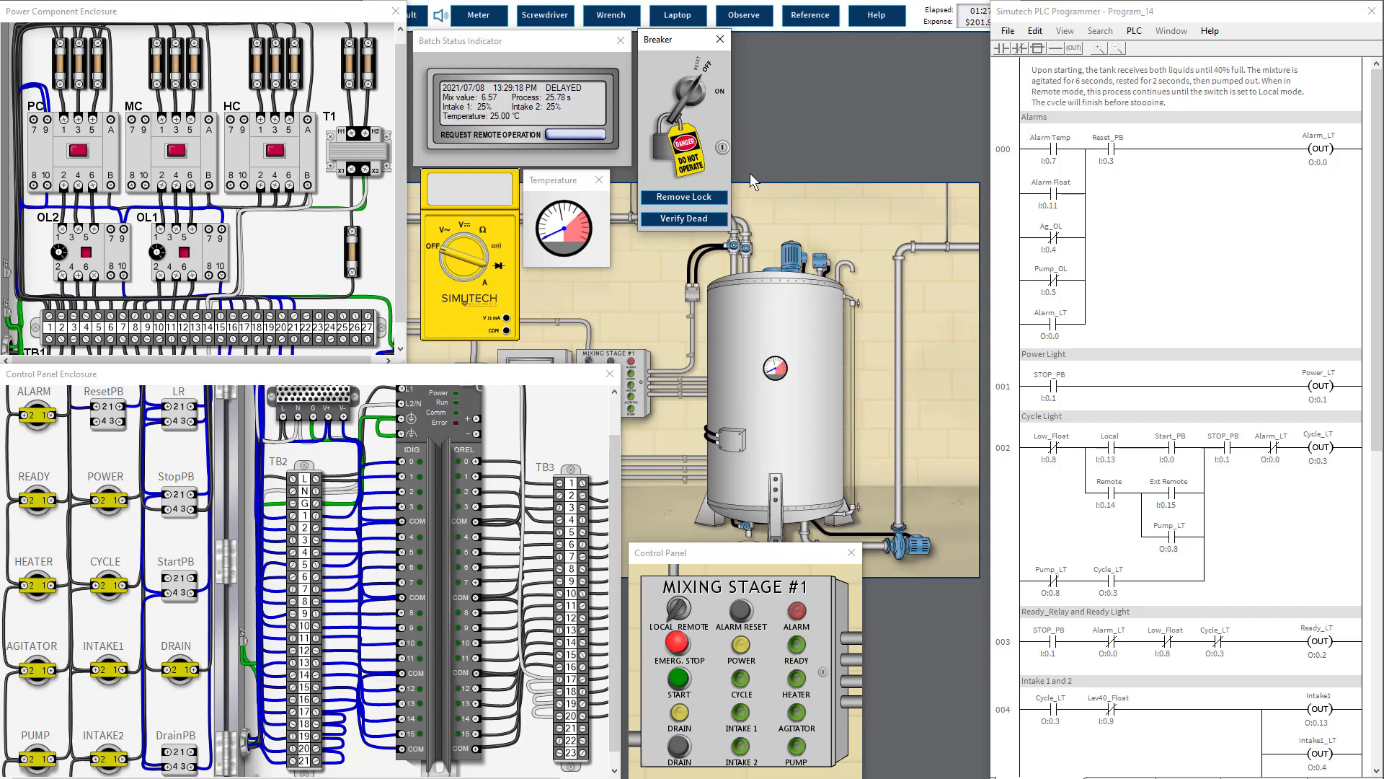
Inspect the float switch assembly FS 1 to 4 on top of the tank with the wrench and replace it
{"action": "left_click", "coordinate": [824, 267]}
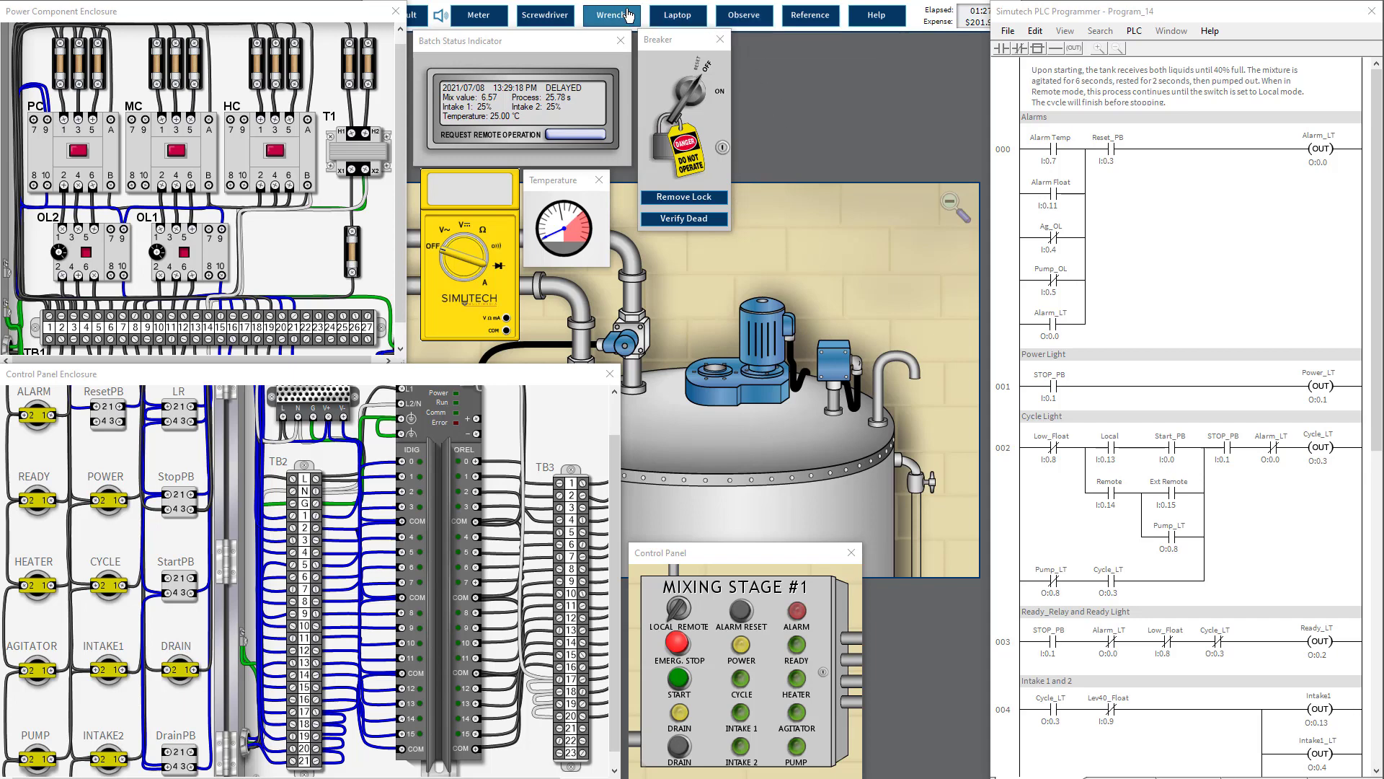
{"action": "left_click", "coordinate": [611, 15]}
{"action": "left_click", "coordinate": [835, 361]}
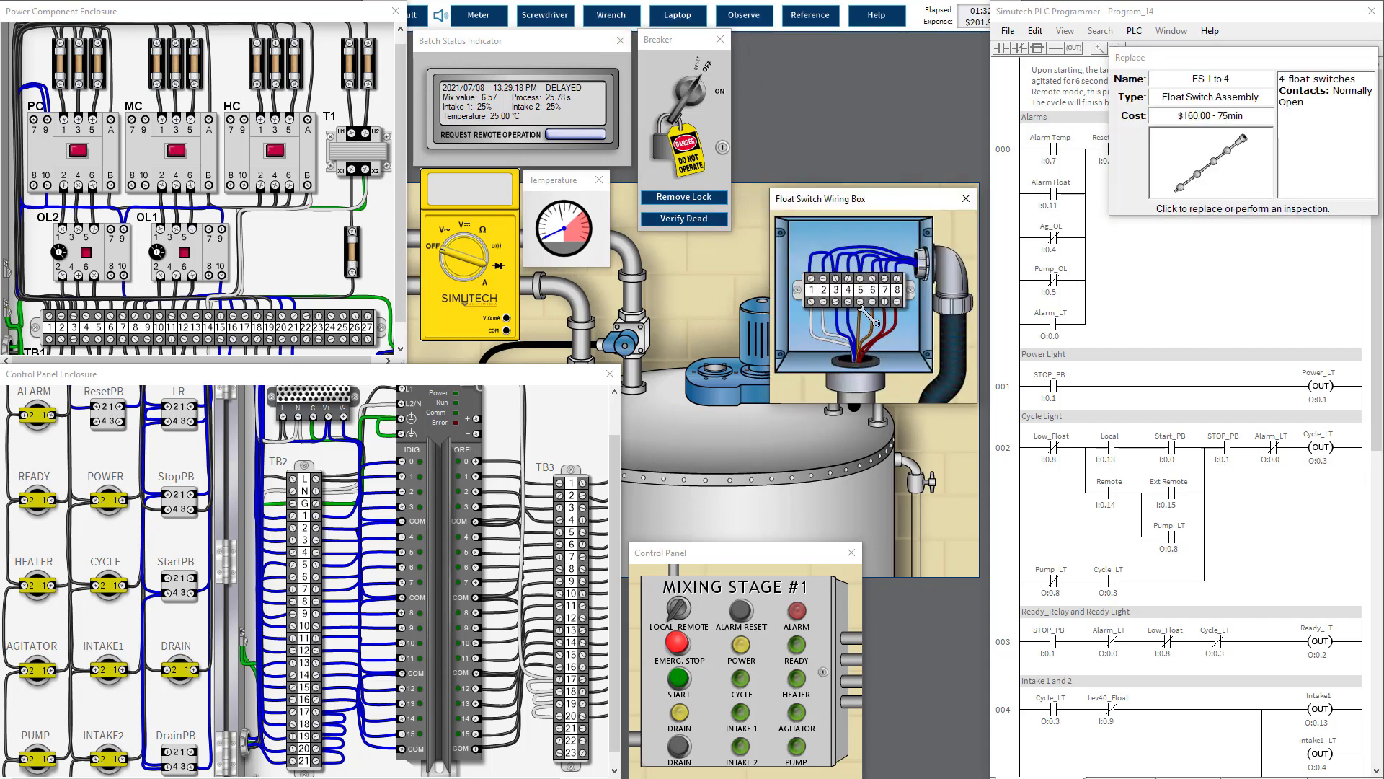
{"action": "left_click", "coordinate": [862, 299]}
{"action": "left_click", "coordinate": [719, 415]}
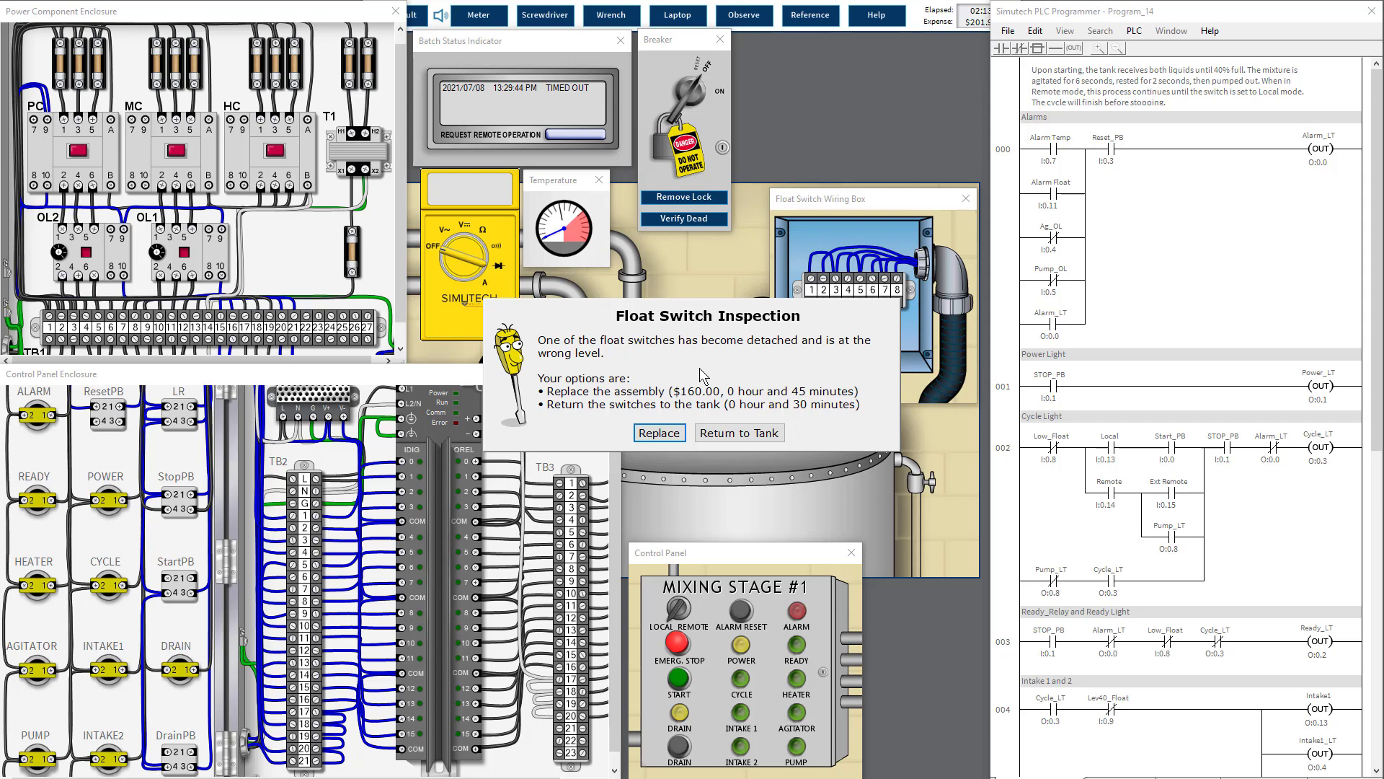
{"action": "left_click", "coordinate": [659, 432]}
{"action": "left_click", "coordinate": [966, 199]}
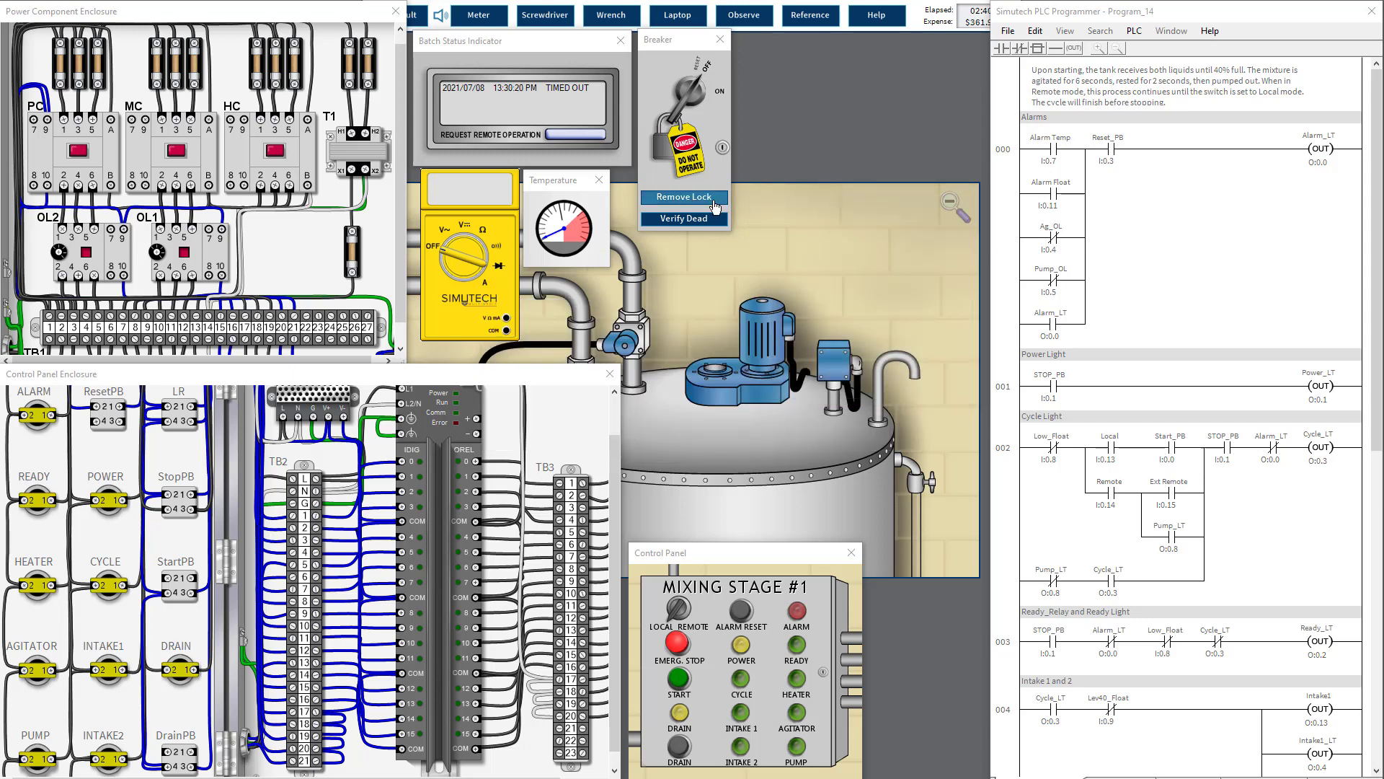
Remove the lock, turn the breaker on and return to the view of the whole tank
{"action": "left_click", "coordinate": [714, 202]}
{"action": "left_click", "coordinate": [703, 103]}
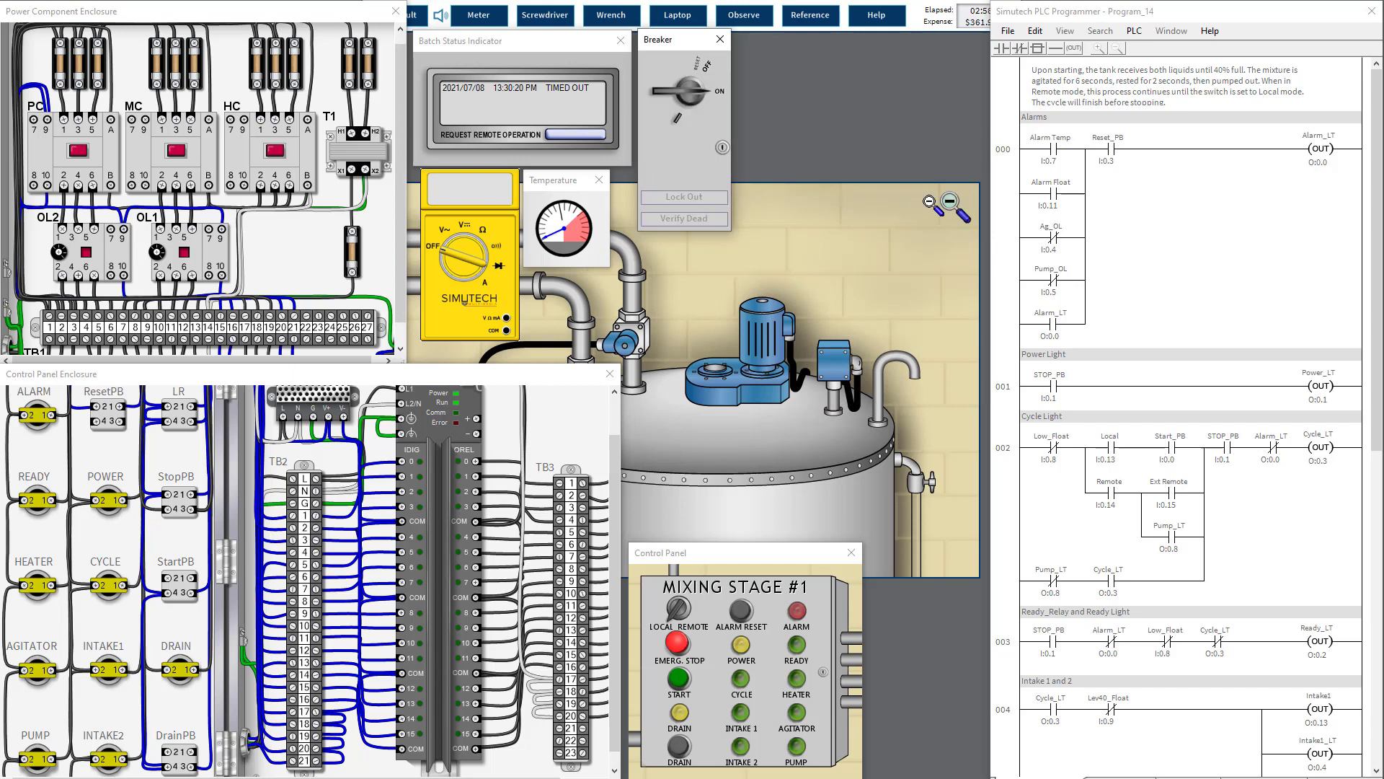
{"action": "left_click", "coordinate": [951, 206]}
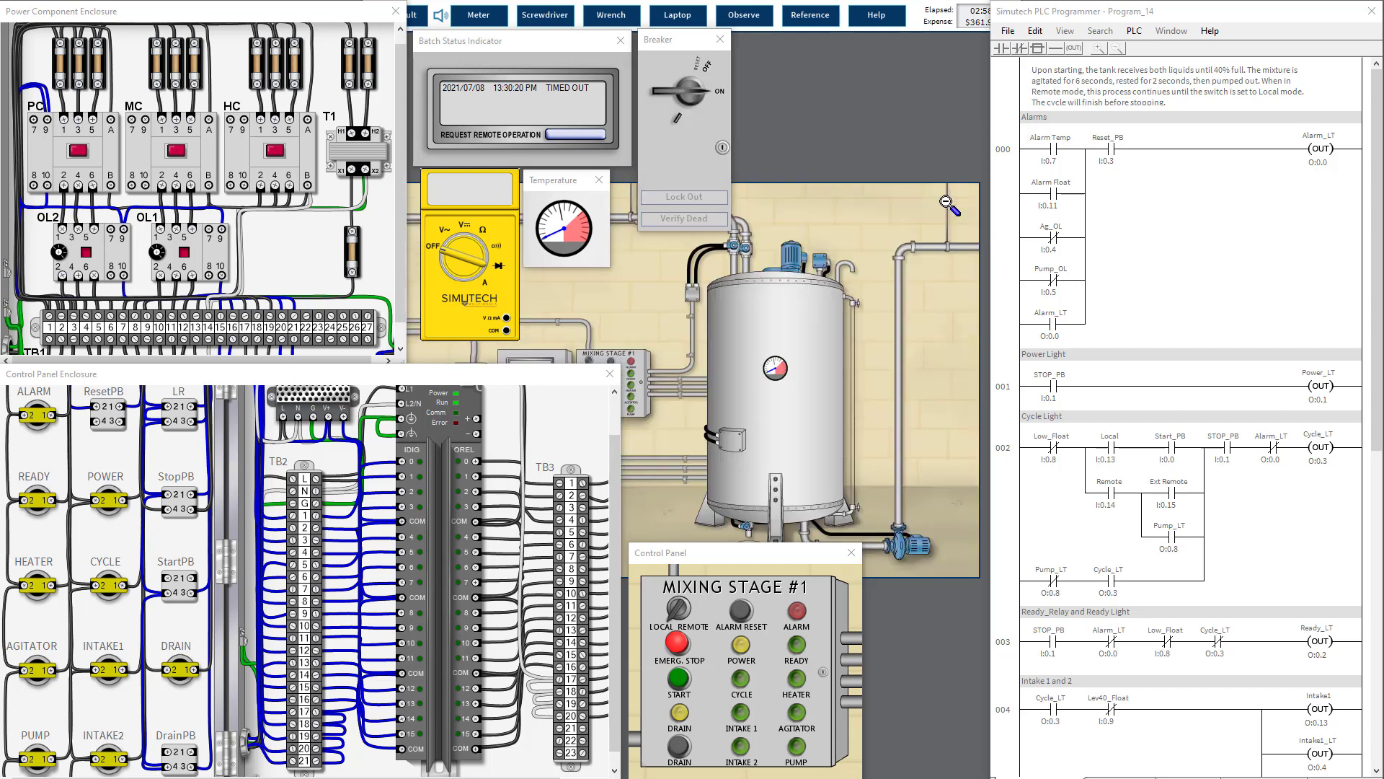
Start a remote batch with the selector on Remote, and return the selector to Local while the cycle runs
{"action": "left_click", "coordinate": [595, 140]}
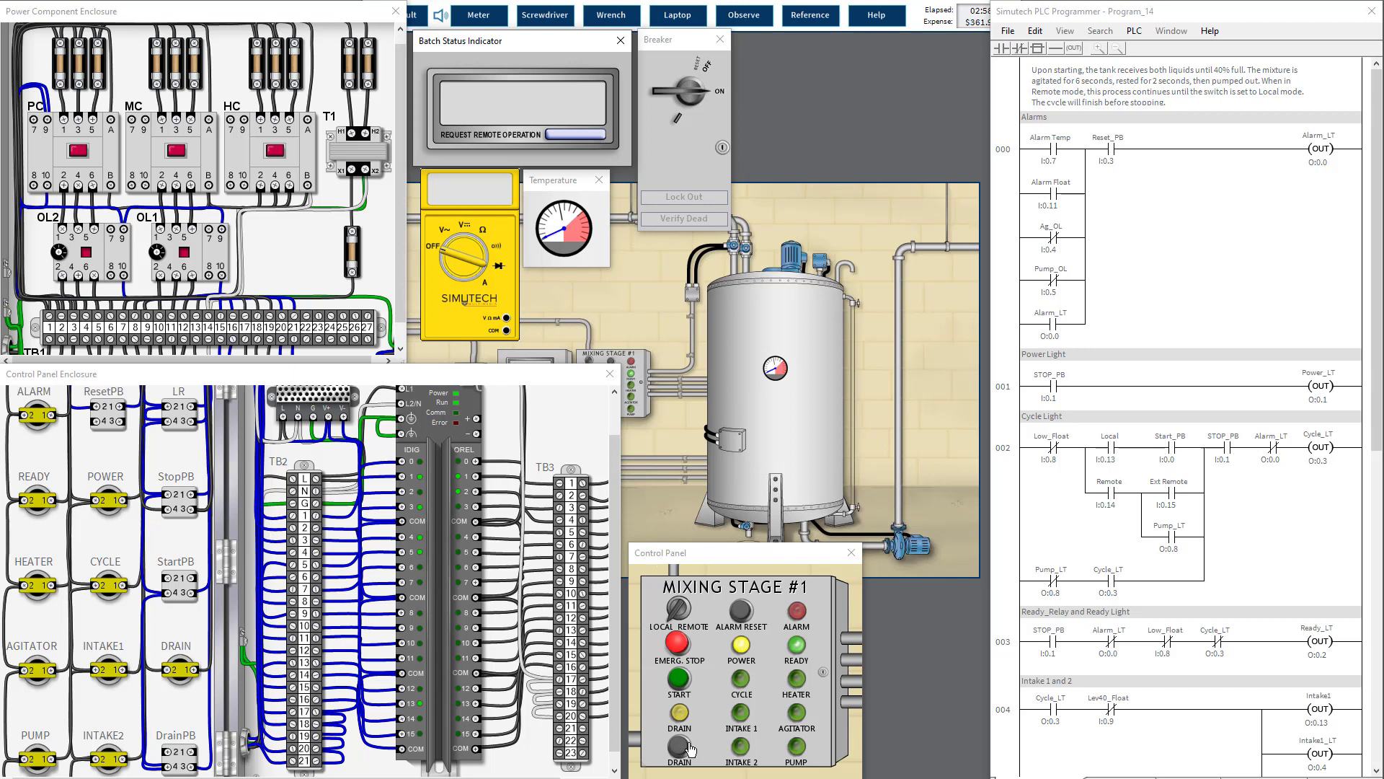
{"action": "left_click", "coordinate": [685, 620]}
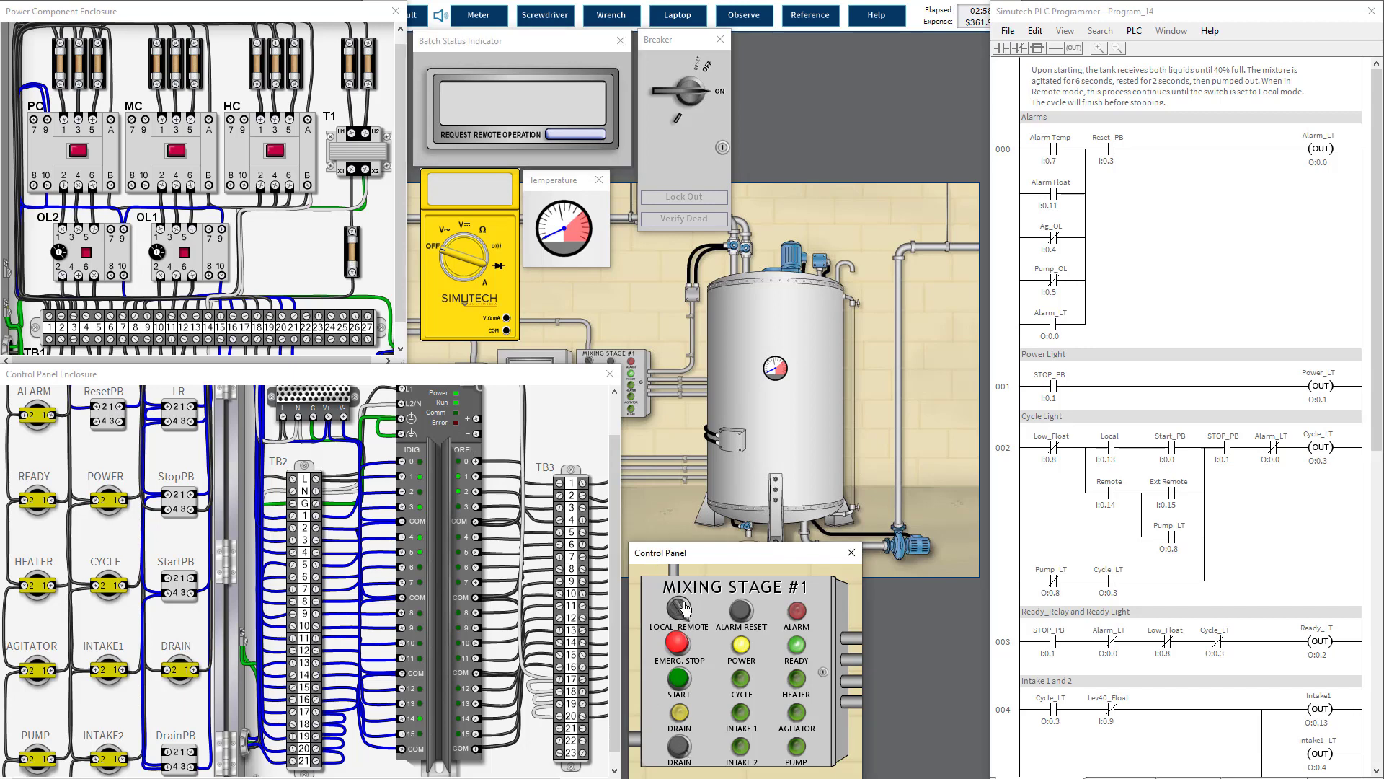
{"action": "left_click", "coordinate": [579, 141]}
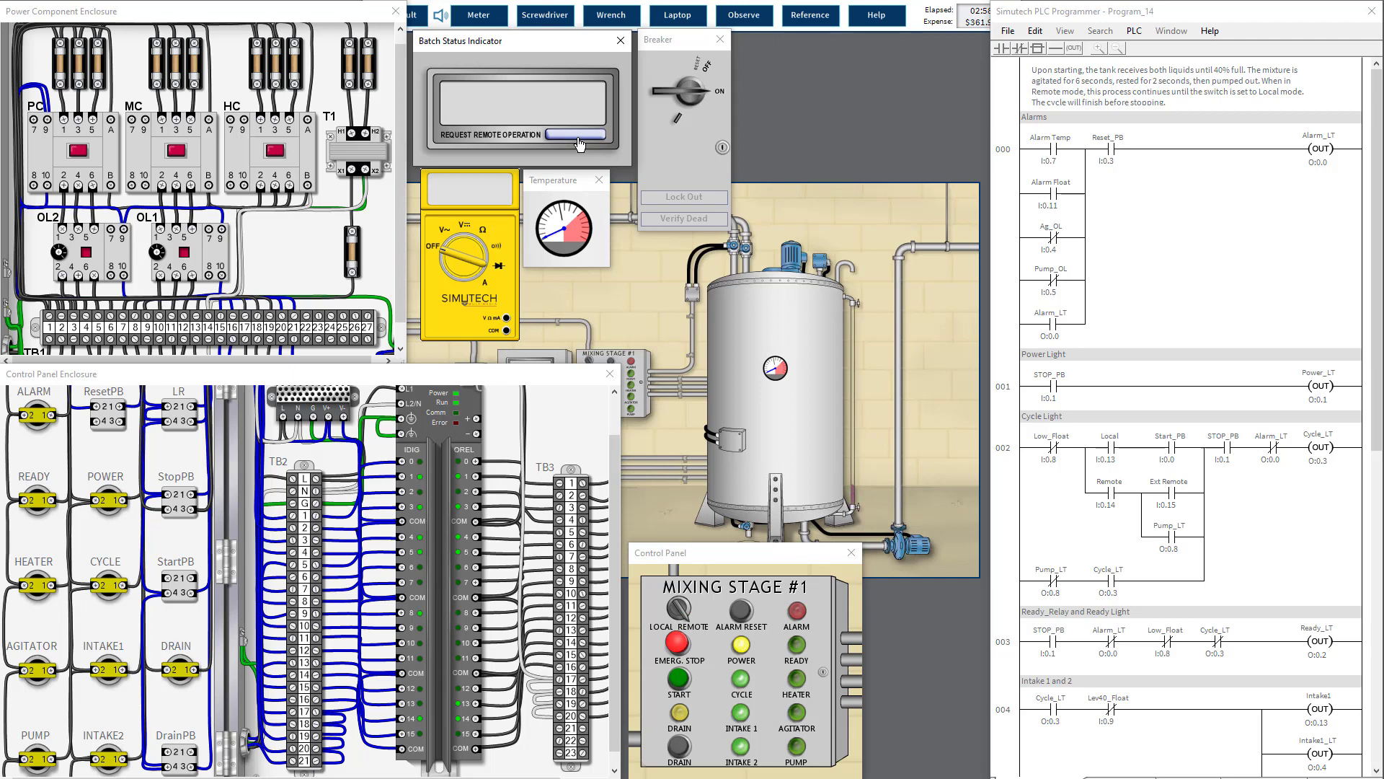
{"action": "left_click", "coordinate": [676, 619]}
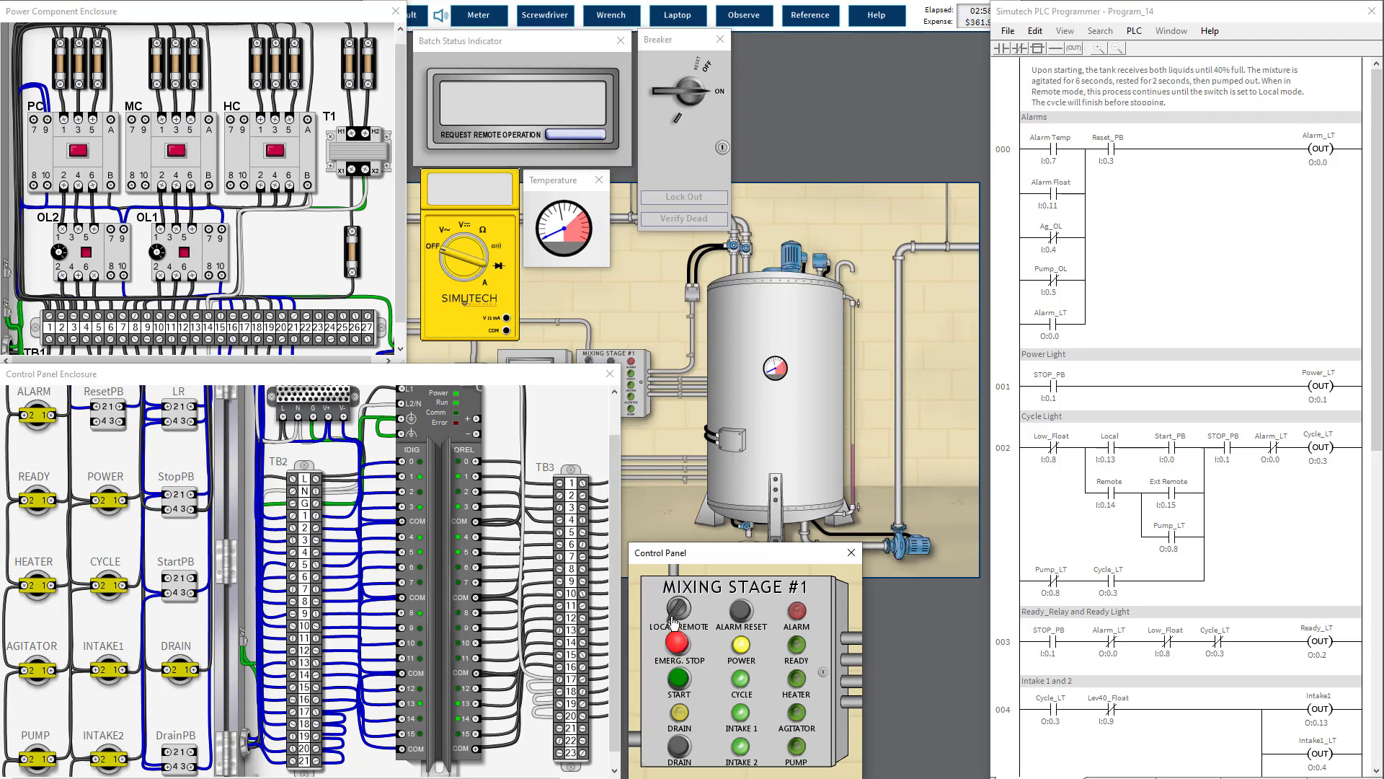